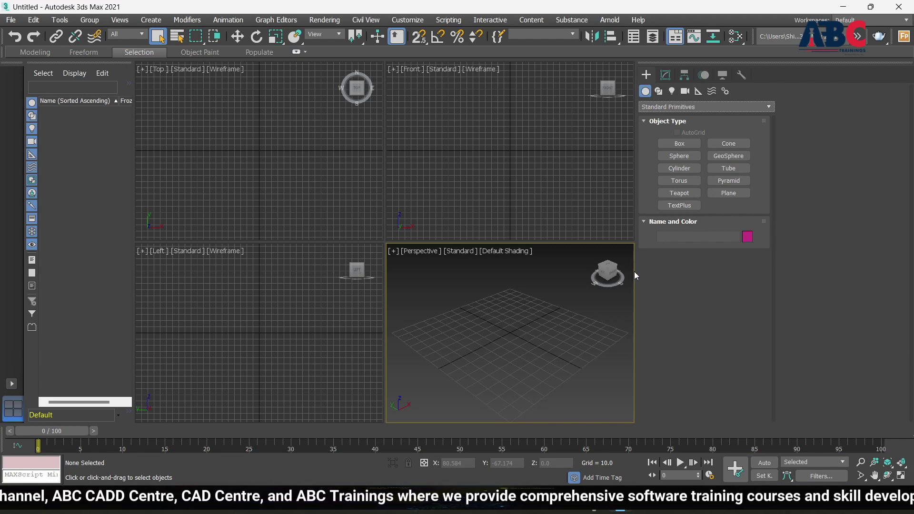
Drag the divider toward the Command Panel so the four viewports fill more of the width.
drag(636, 273, 760, 273)
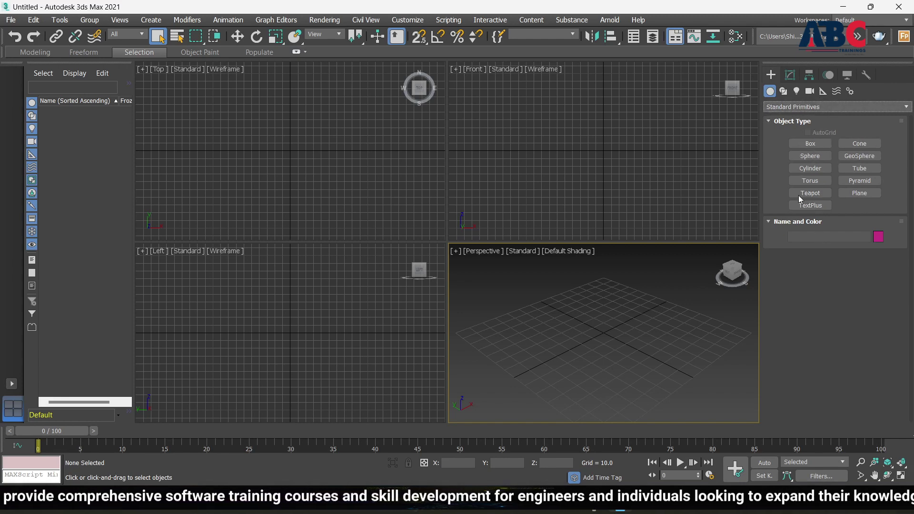
Browse the Extended Primitives, Compound Objects and Windows categories in the Create panel.
click(862, 106)
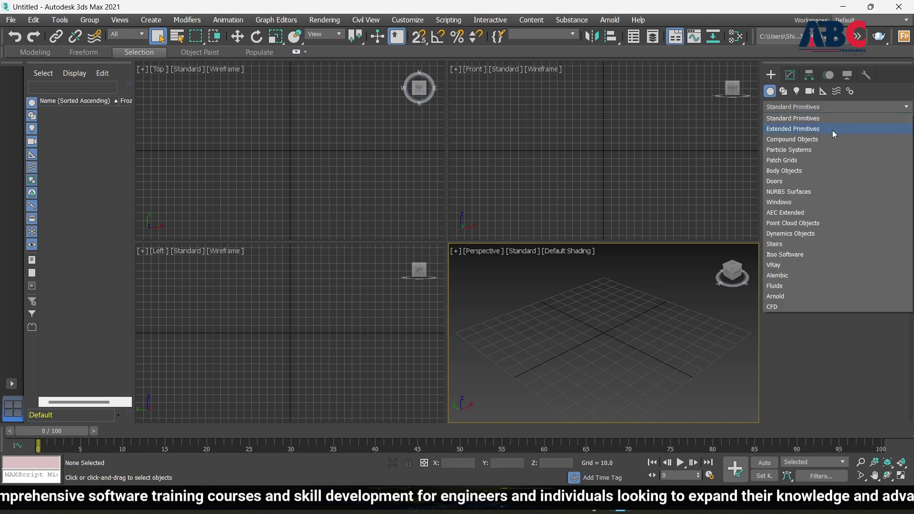
click(808, 129)
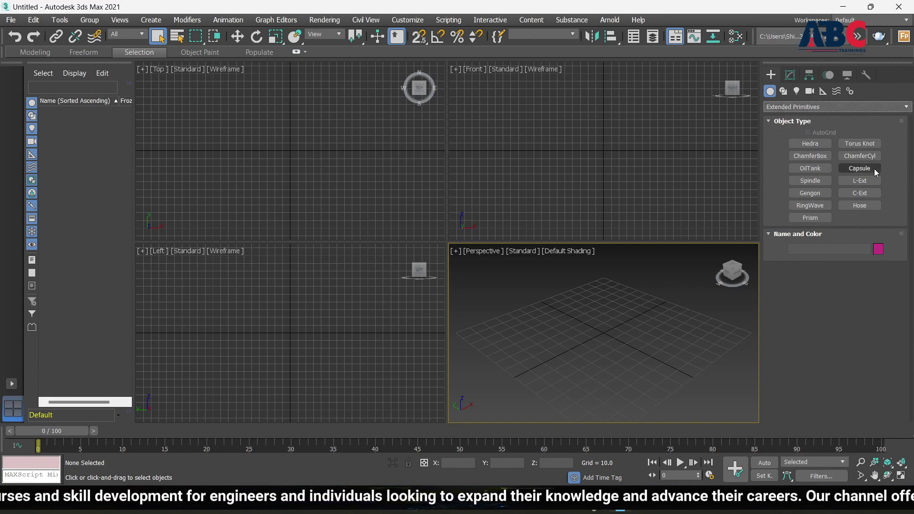
click(857, 111)
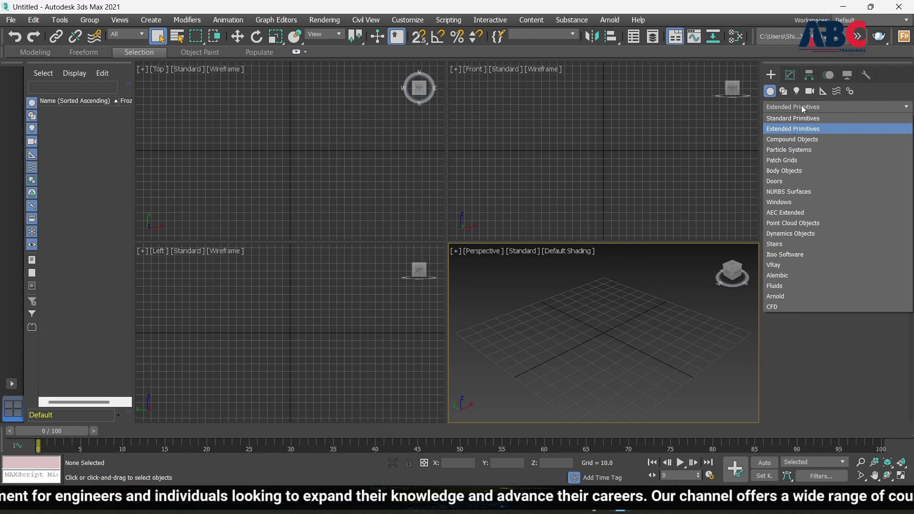
click(780, 141)
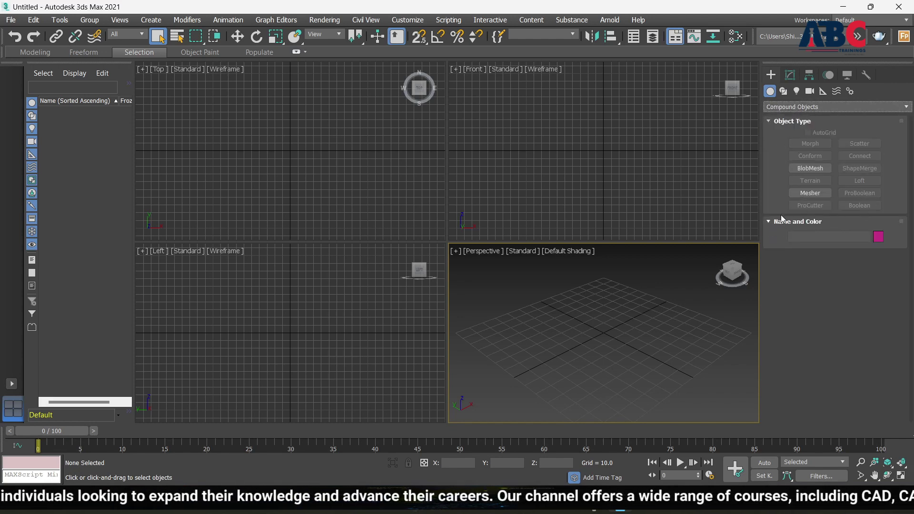
click(841, 108)
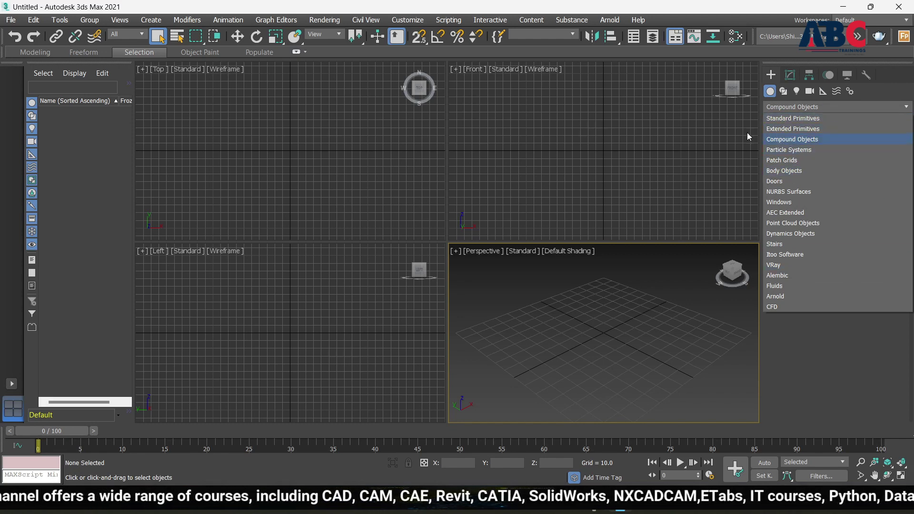
click(790, 142)
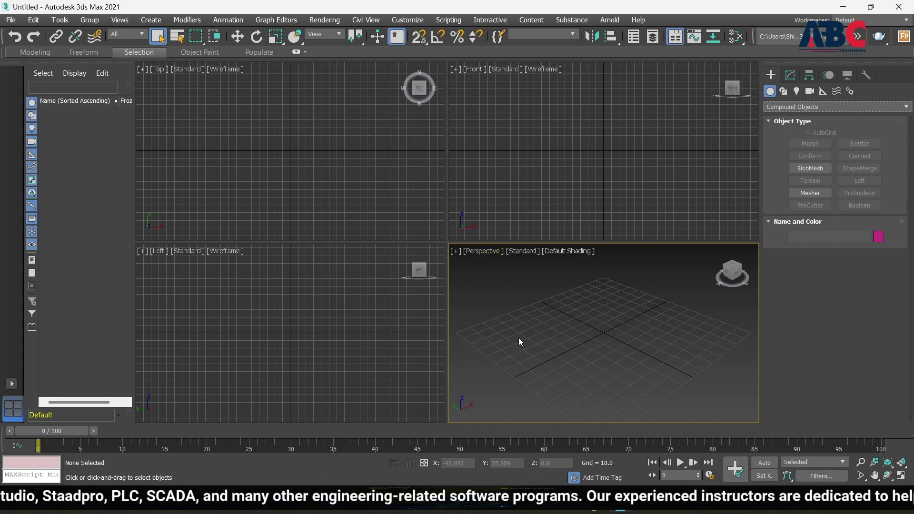
key(w)
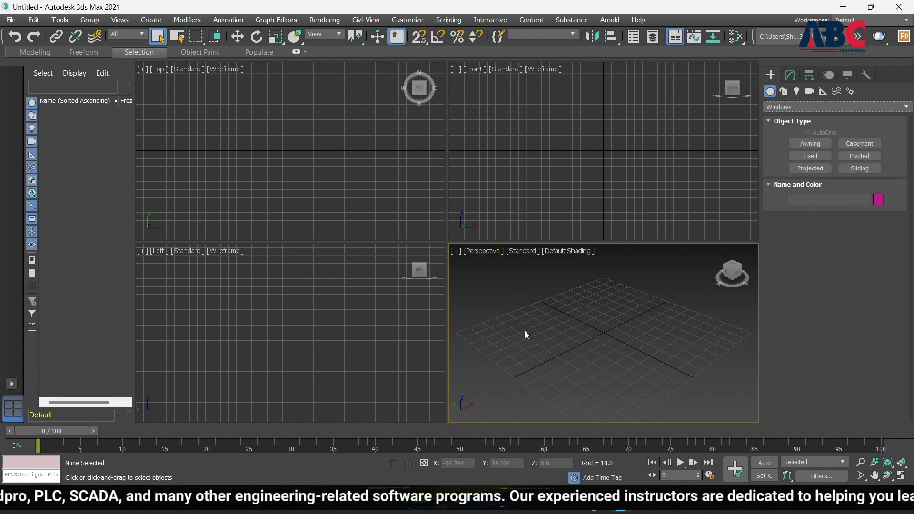
Maximize the Perspective viewport and switch back to Standard Primitives.
key(alt+w)
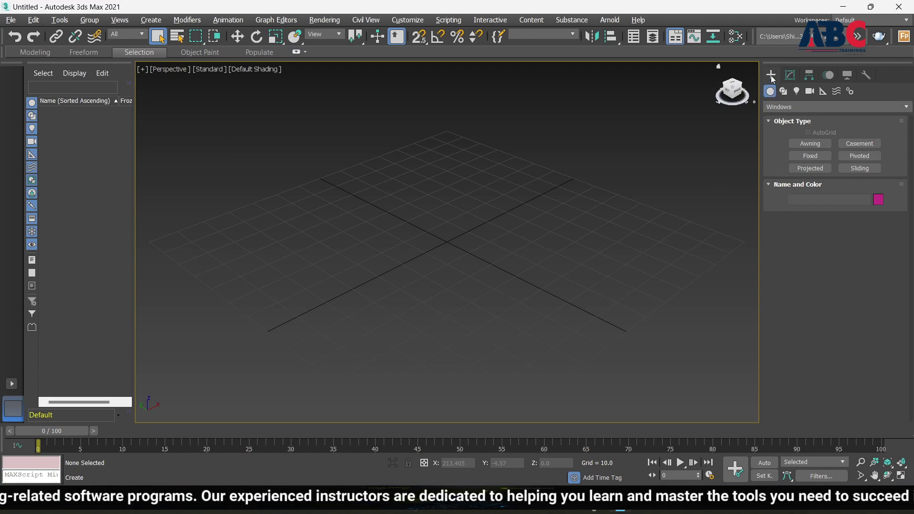
click(778, 107)
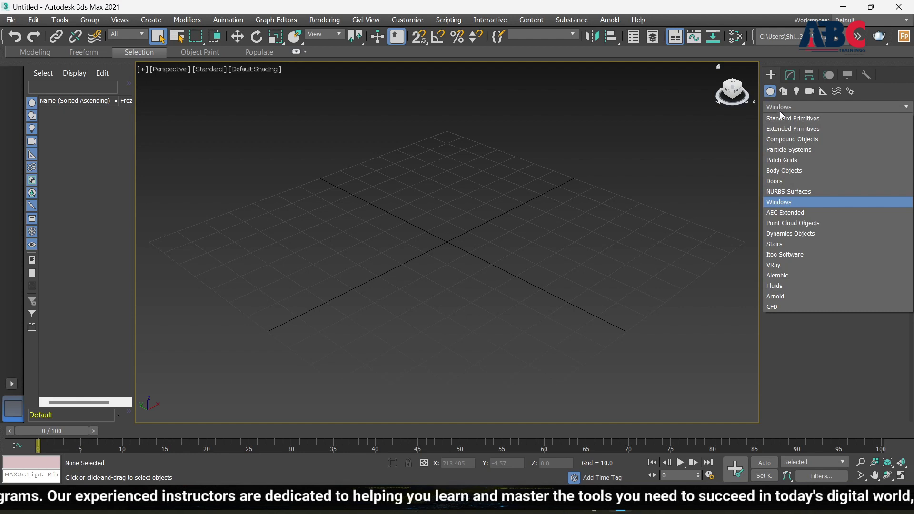
click(788, 120)
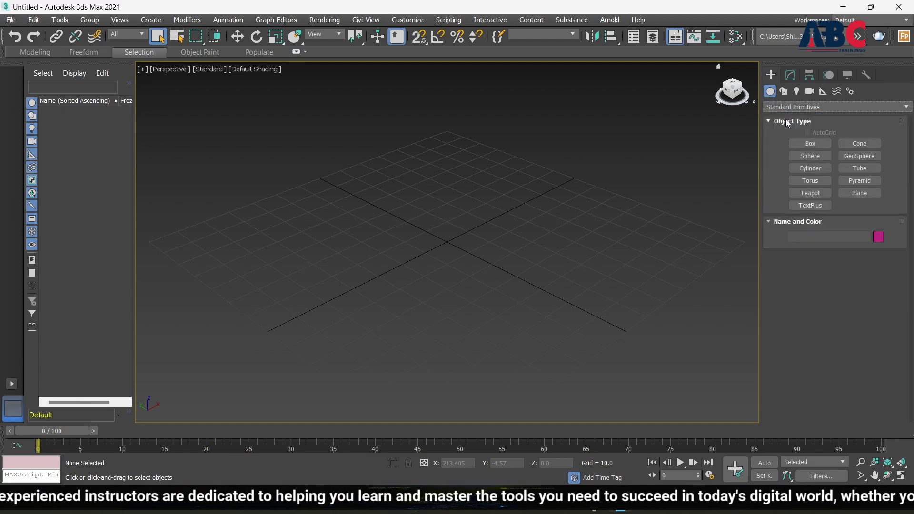
Draw a box on the grid near the centre of the Perspective view.
click(810, 145)
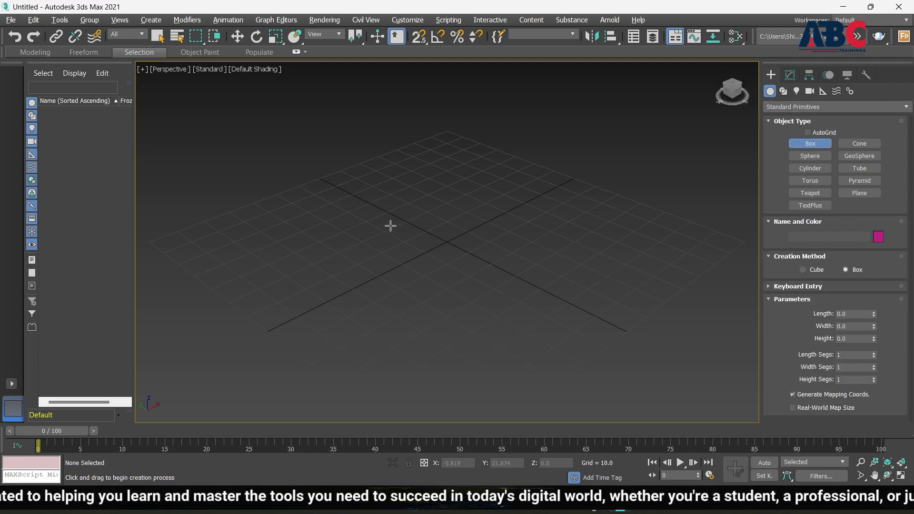
drag(391, 226, 408, 353)
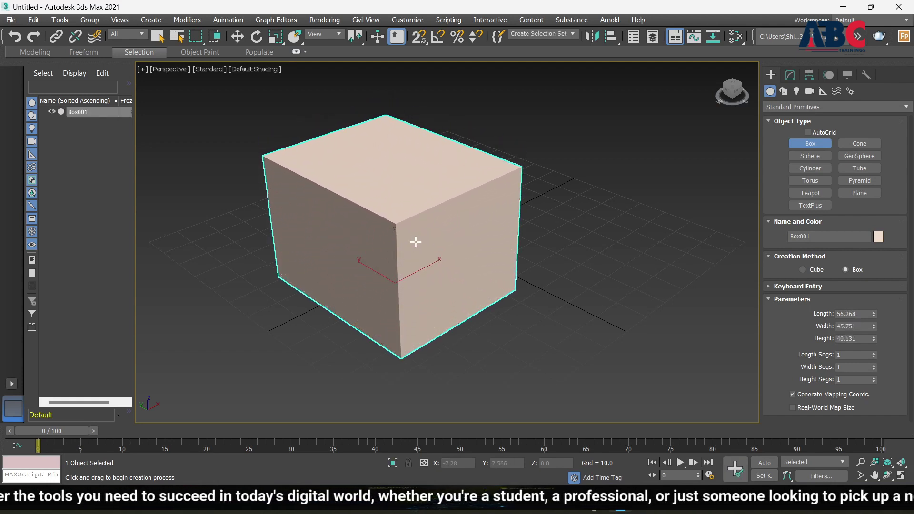
alt+middle_drag(606, 261, 584, 262)
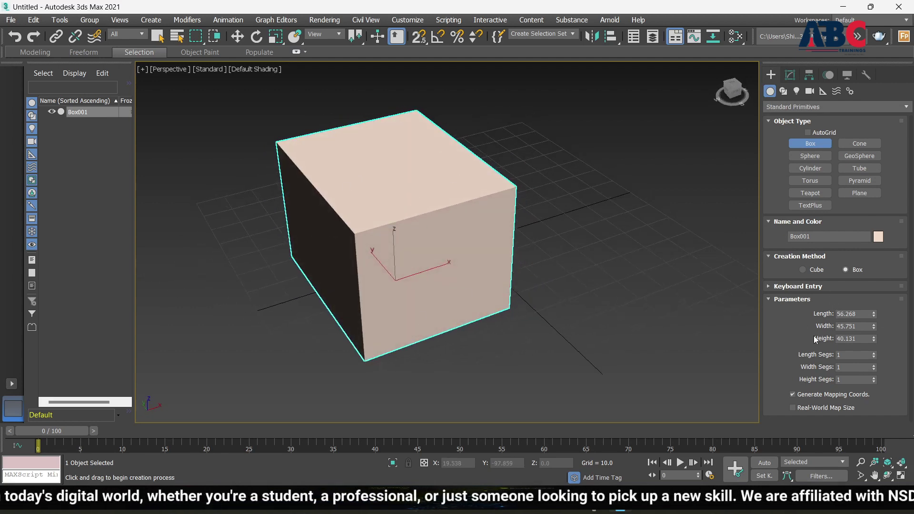
Set the box's Length, Width and Height to 50 each.
click(863, 316)
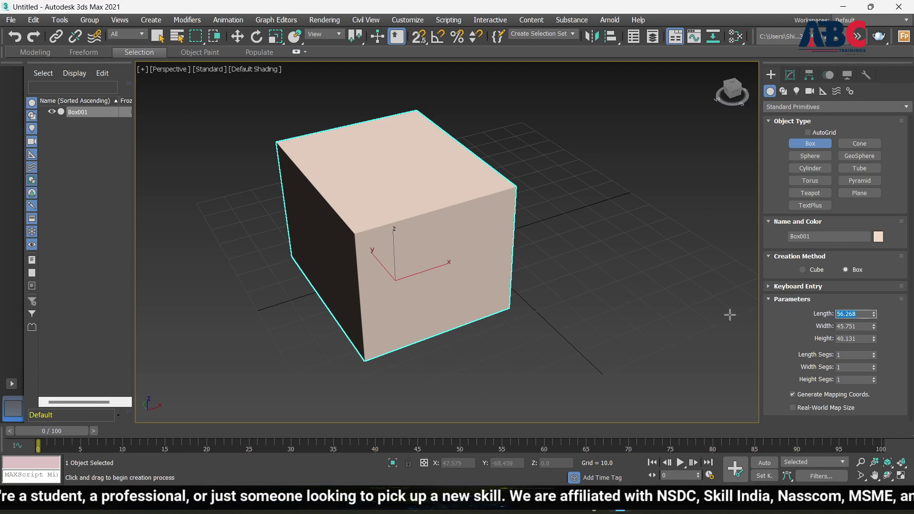
text(50)
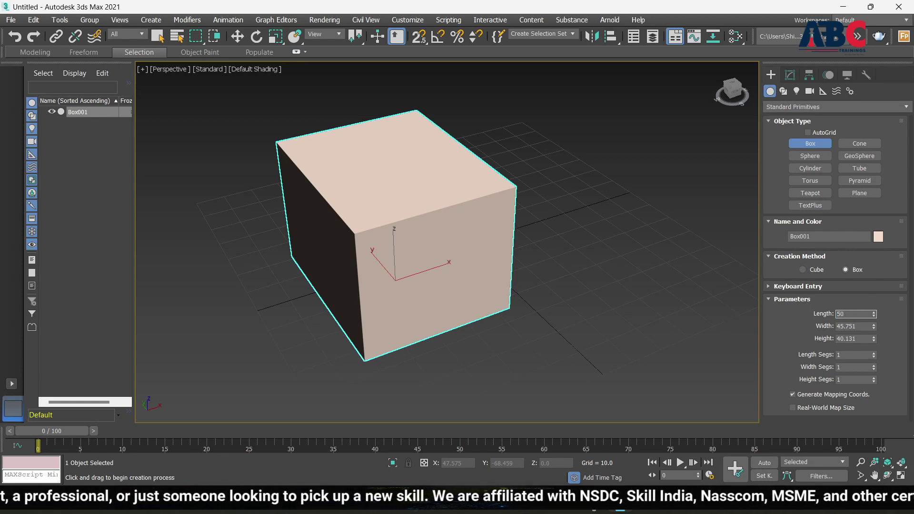
click(865, 327)
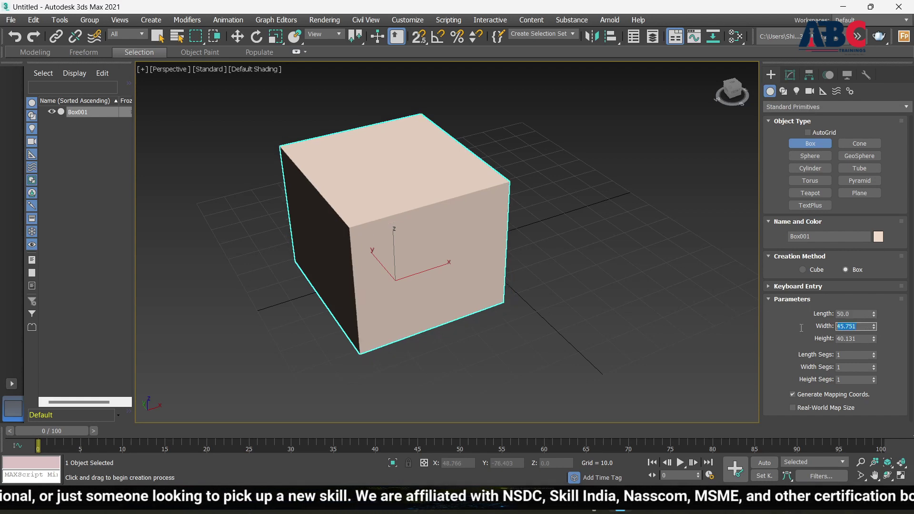
text(50)
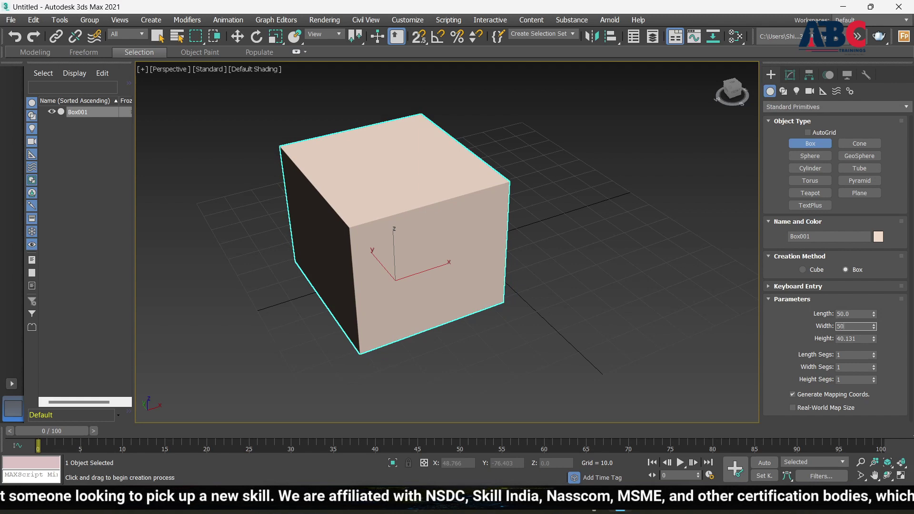
key(Return)
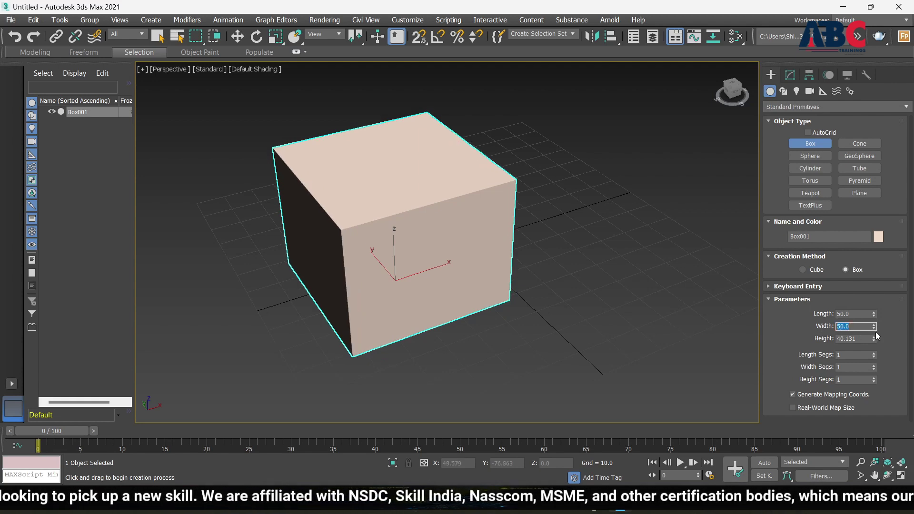
double_click(852, 338)
text(50)
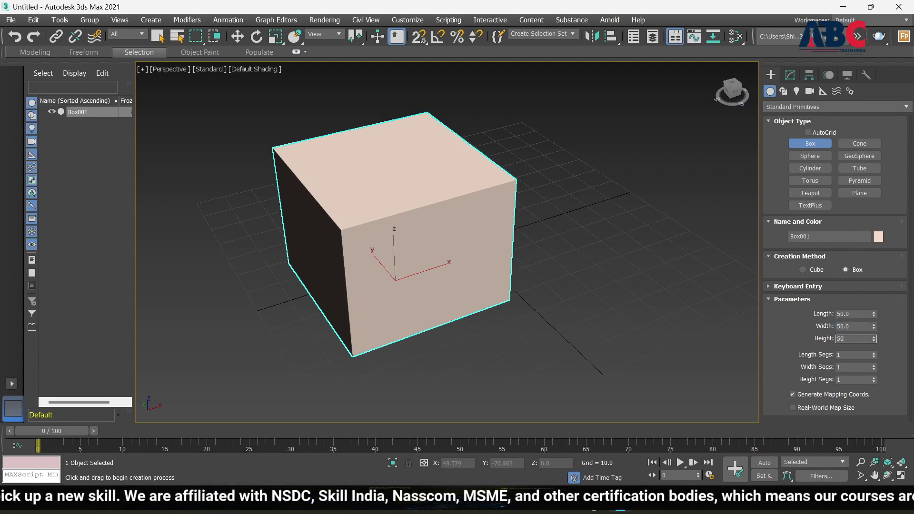
key(Return)
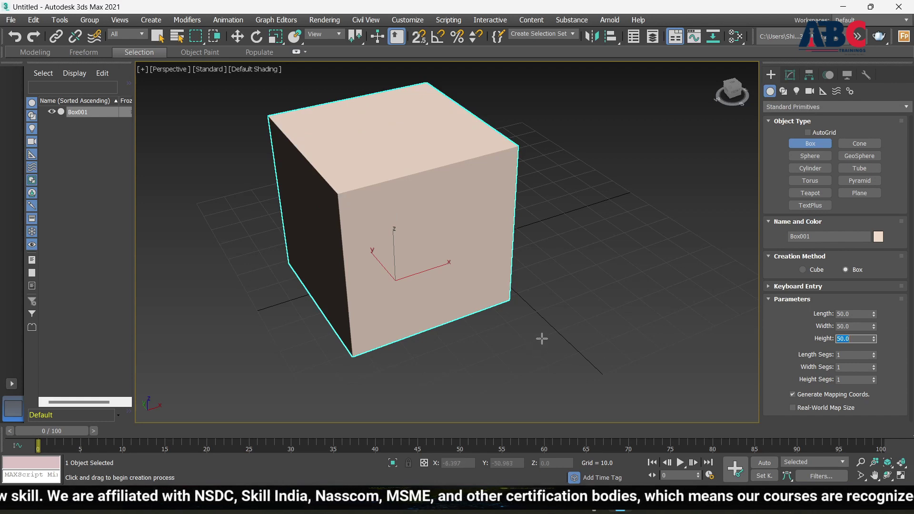
scroll(533, 328, down, 3)
mouse_move(530, 323)
alt+middle_down()
mouse_move(598, 300)
mouse_move(547, 305)
alt+middle_up()
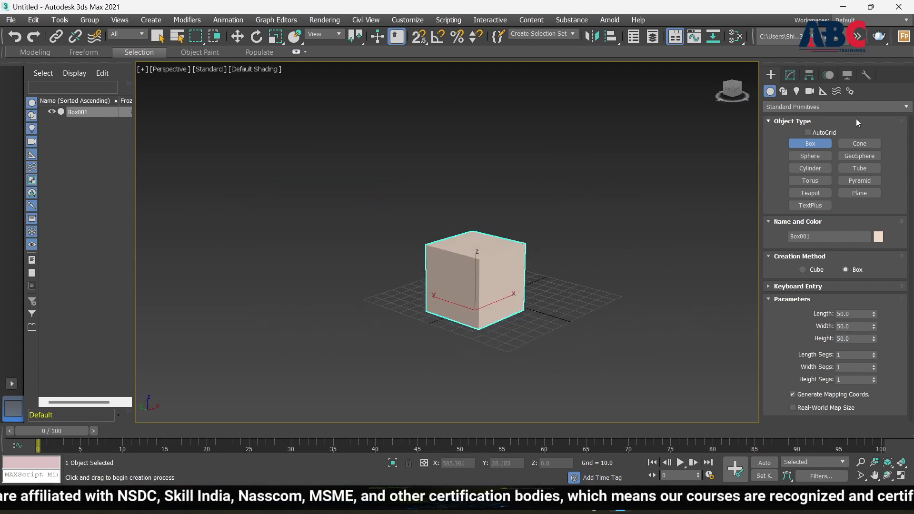
Draw a sphere beside the box and set its radius to 30.
alt+middle_drag(476, 305, 505, 281)
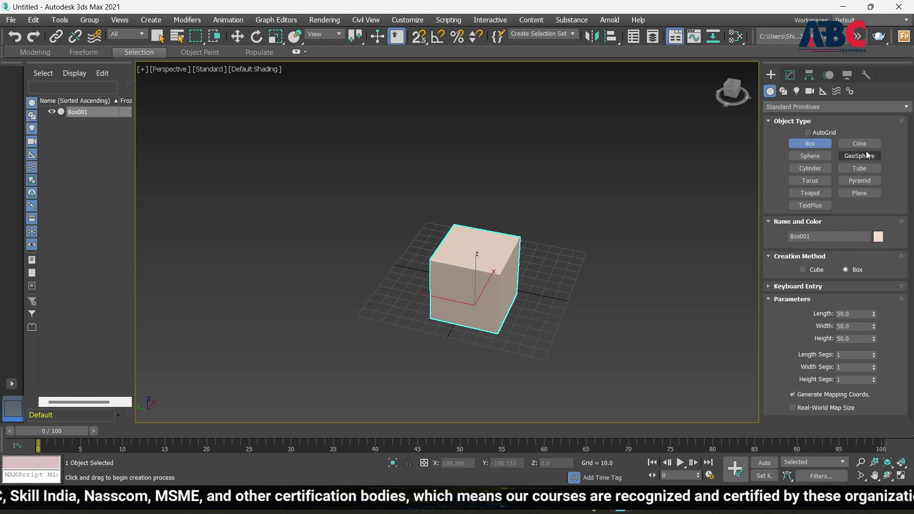
click(814, 157)
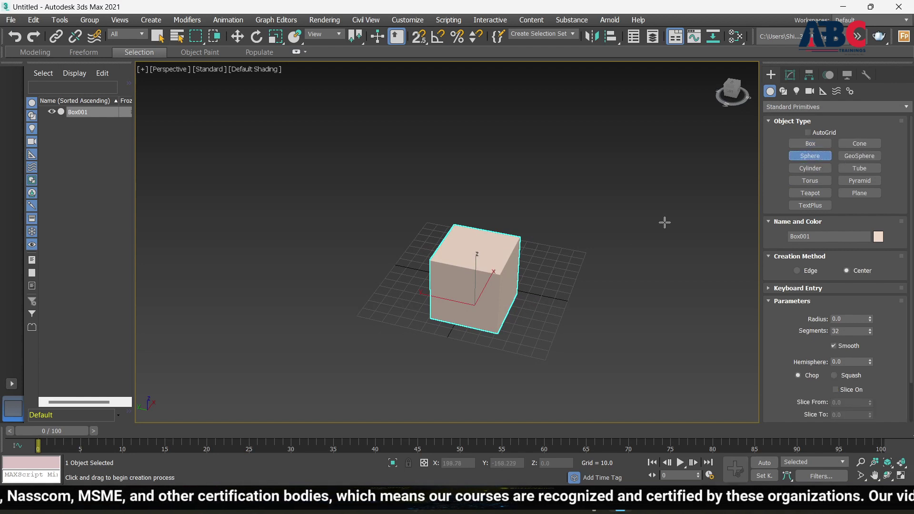
drag(581, 268, 607, 302)
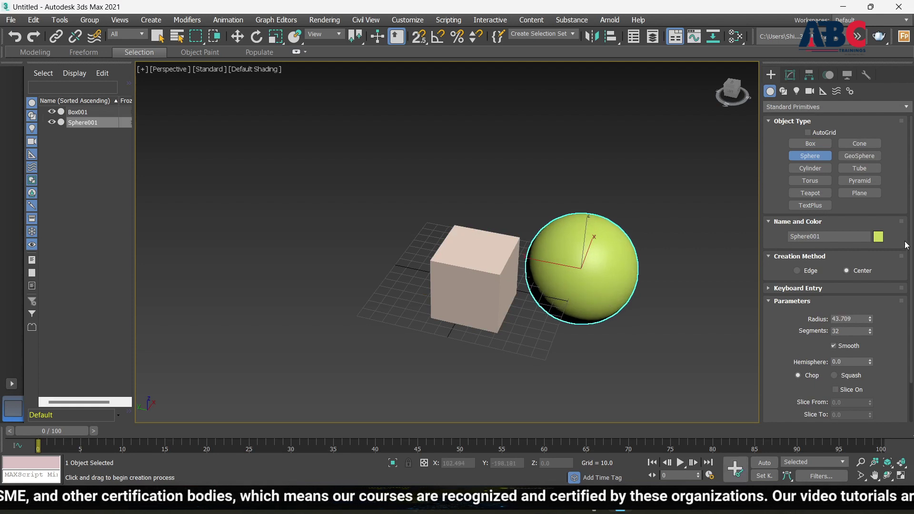
double_click(863, 320)
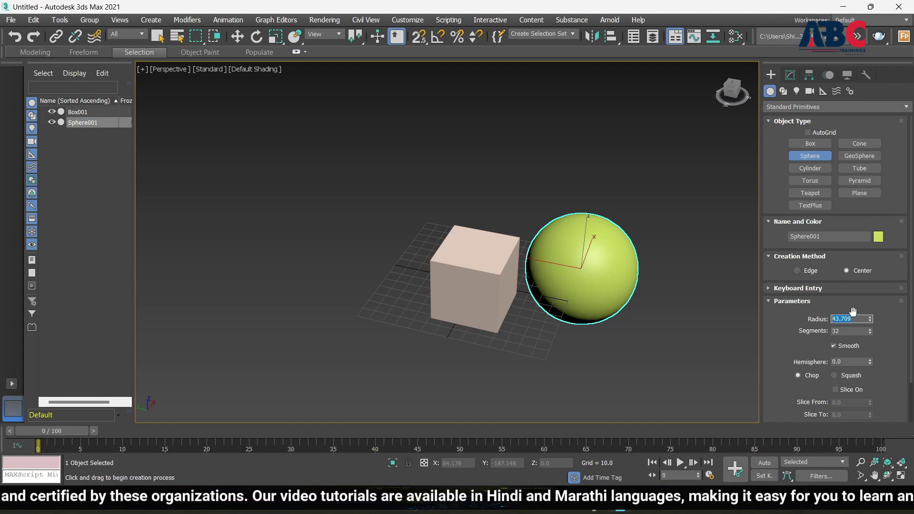
text(30)
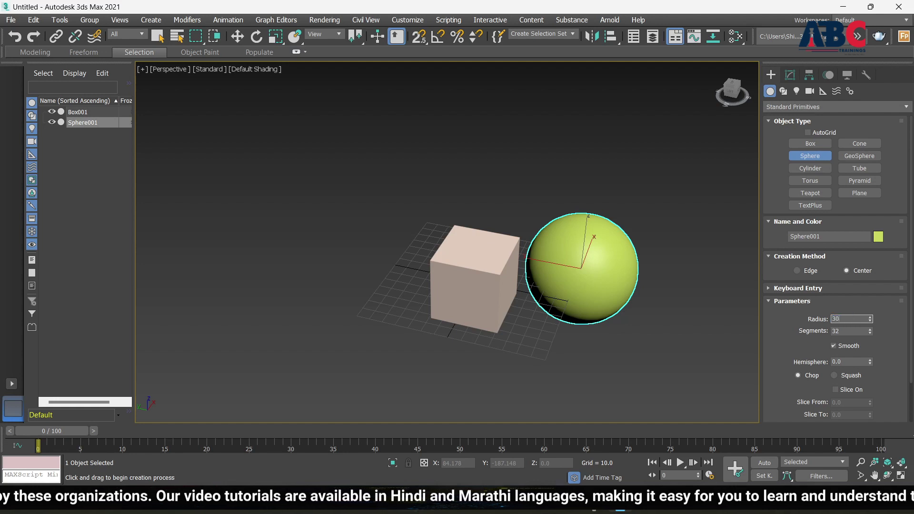
key(Return)
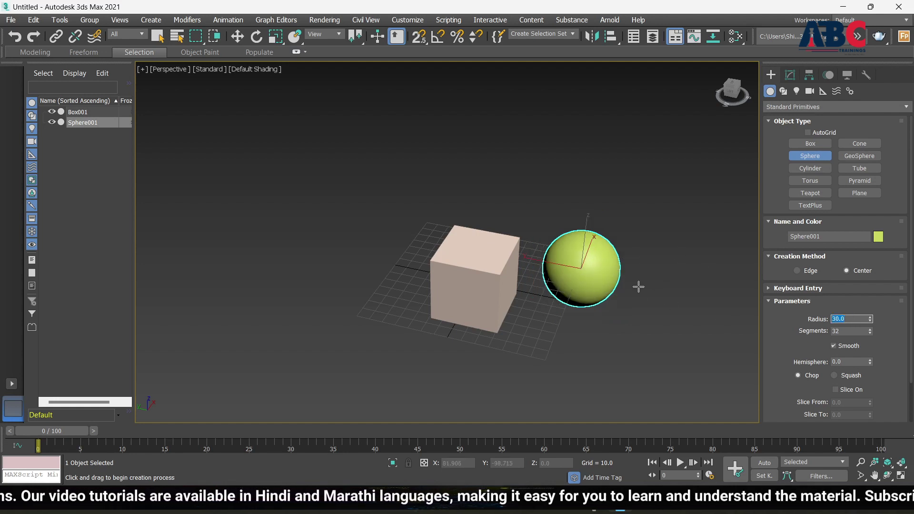
alt+middle_drag(616, 266, 616, 262)
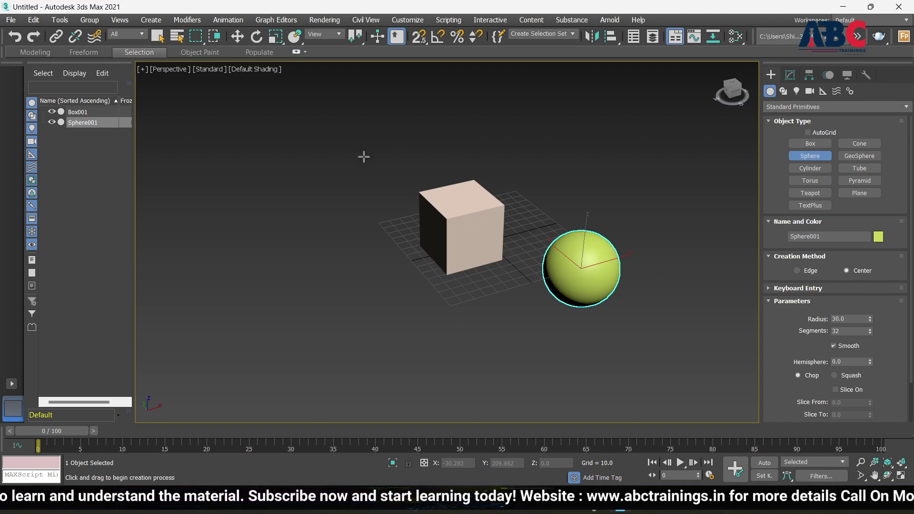
Maximize the Top viewport and activate Select and Move.
key(alt+w)
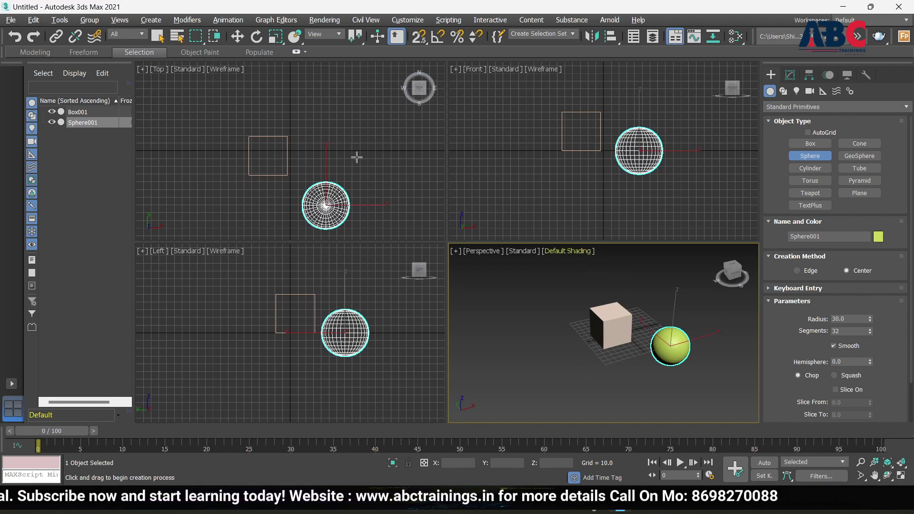
key(alt+w)
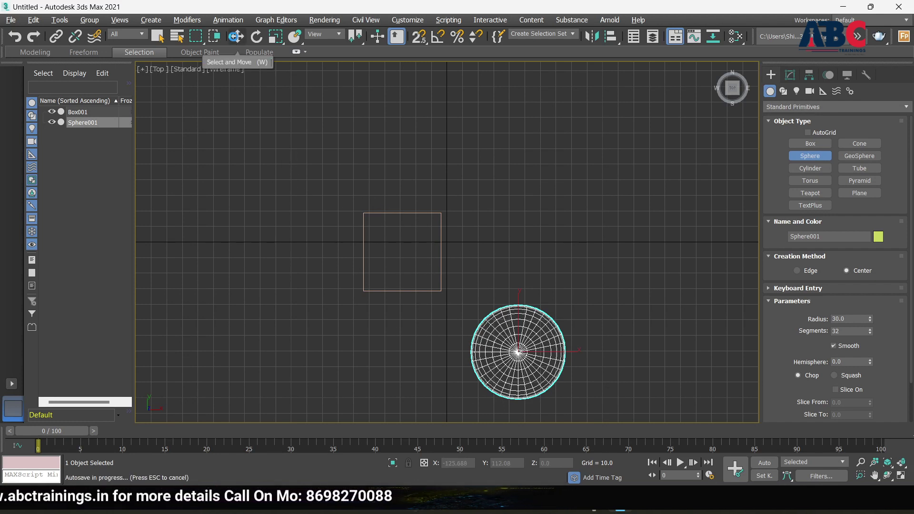
click(237, 36)
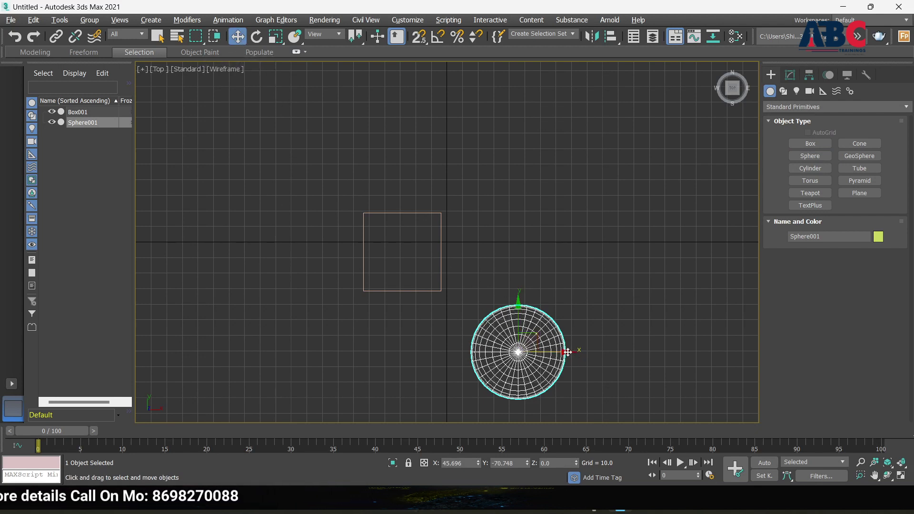
Drag the sphere left and up in Top view until it is centred on the box.
mouse_move(567, 353)
mouse_down()
mouse_move(443, 344)
mouse_move(455, 345)
mouse_up()
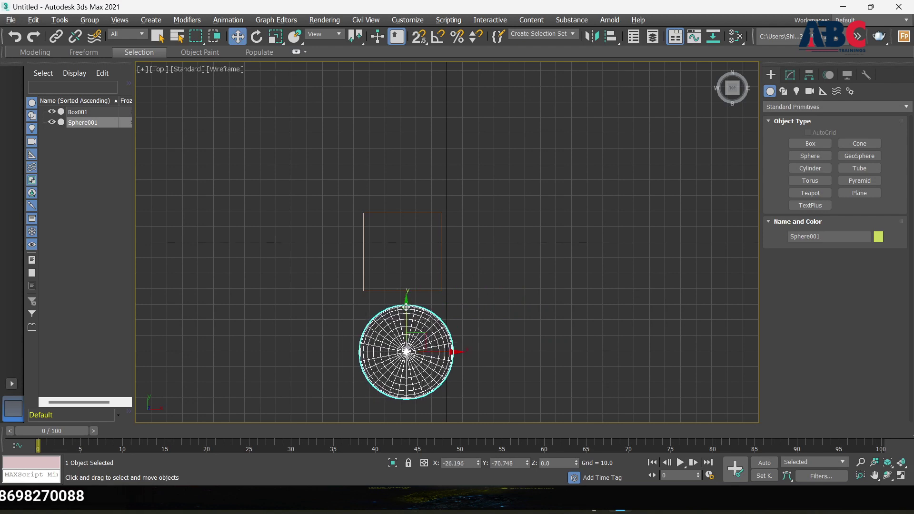
drag(411, 307, 392, 210)
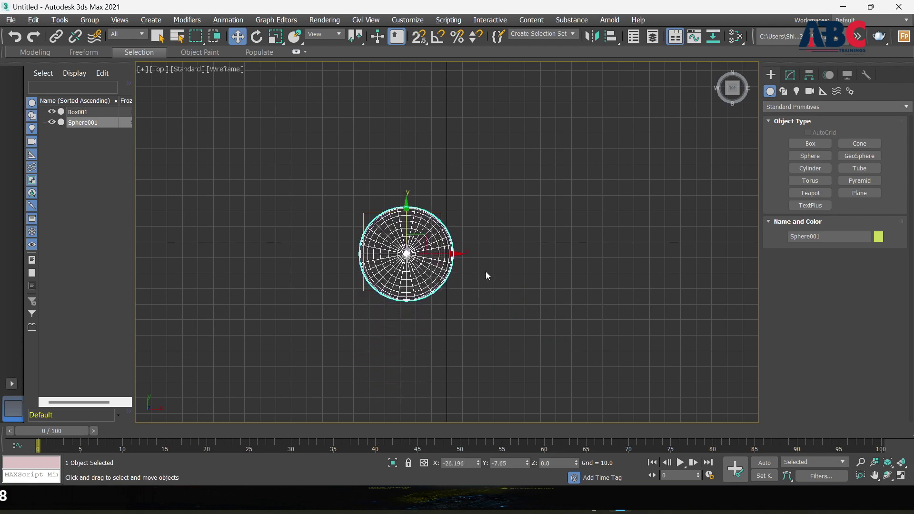
scroll(406, 254, up, 5)
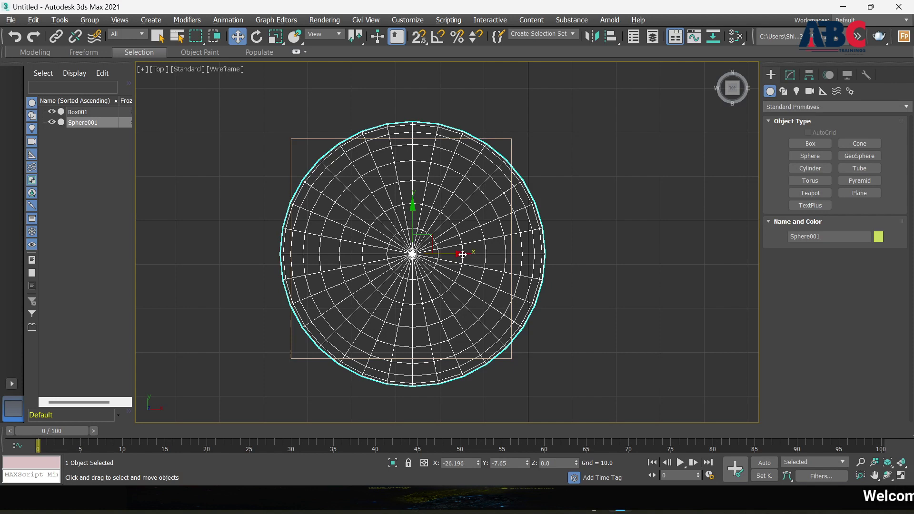
drag(461, 255, 451, 253)
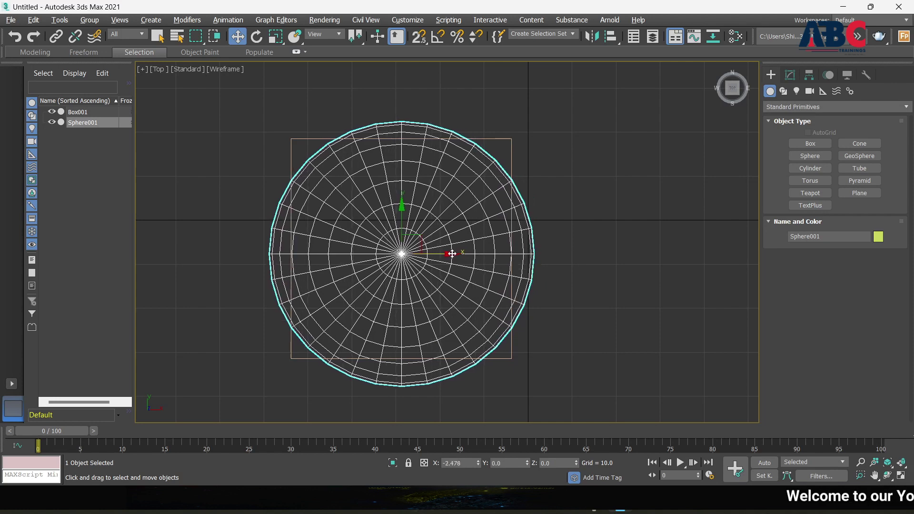
scroll(457, 251, down, 5)
scroll(456, 248, up, 5)
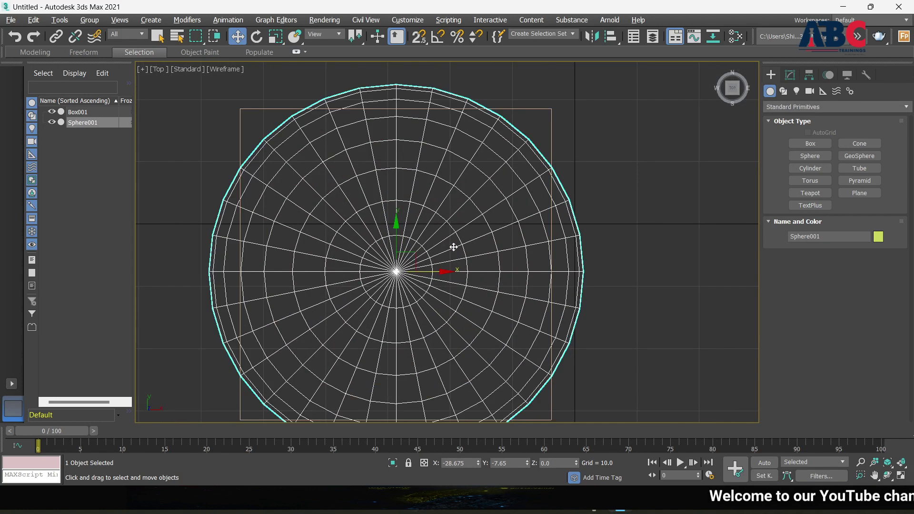
scroll(454, 248, down, 3)
scroll(431, 269, up, 4)
scroll(455, 260, down, 4)
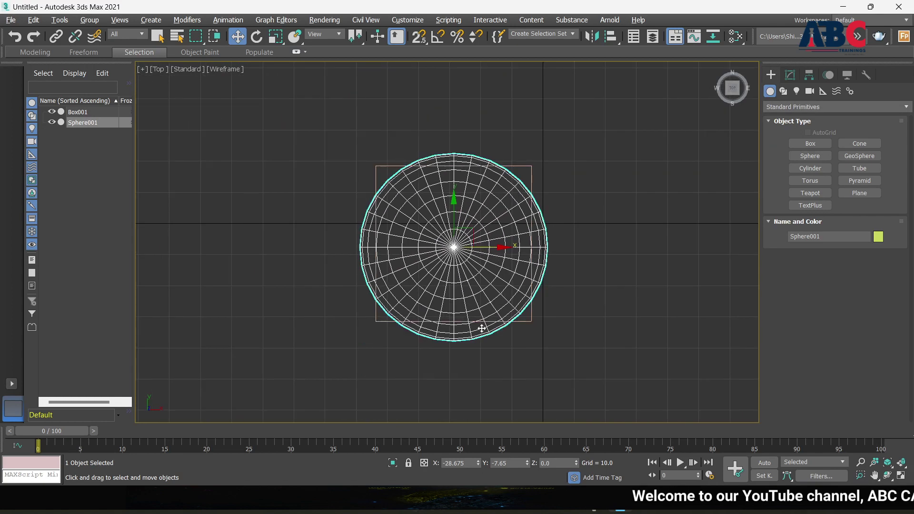
scroll(480, 324, up, 3)
scroll(485, 291, down, 3)
scroll(486, 277, up, 3)
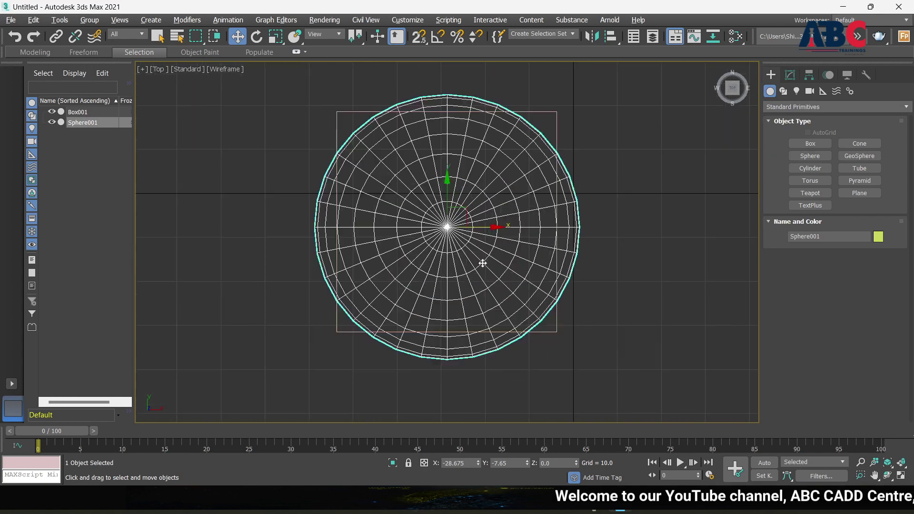
scroll(484, 272, down, 3)
scroll(437, 166, up, 5)
scroll(458, 204, down, 1)
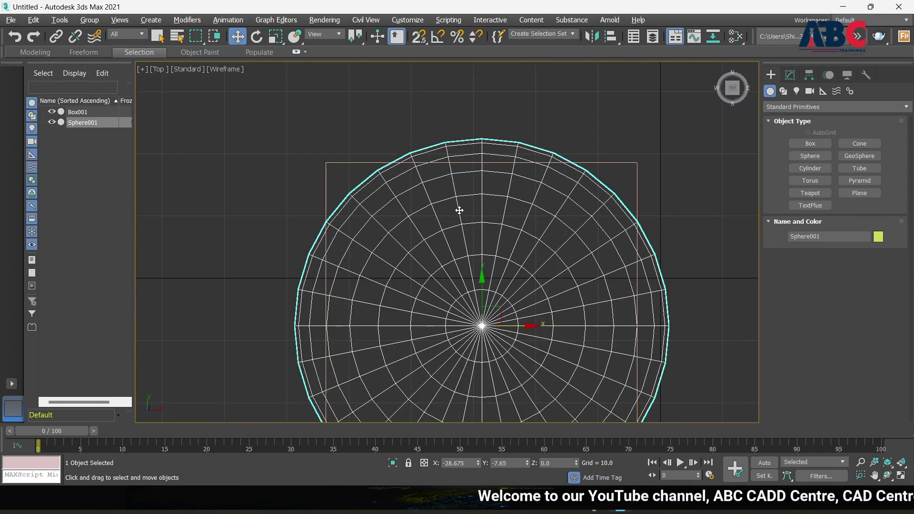
scroll(476, 220, down, 1)
scroll(481, 223, down, 3)
scroll(484, 227, down, 3)
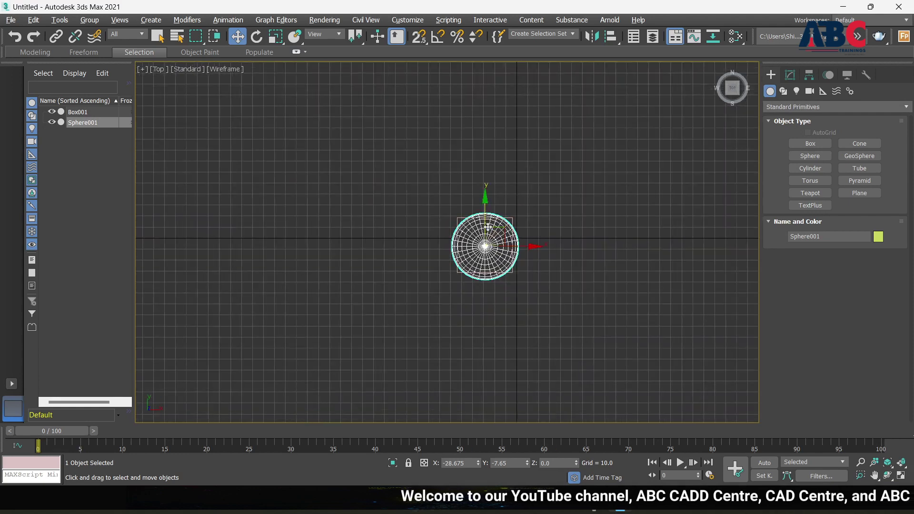
scroll(485, 230, up, 5)
scroll(486, 233, up, 5)
scroll(486, 233, down, 3)
scroll(486, 233, down, 3)
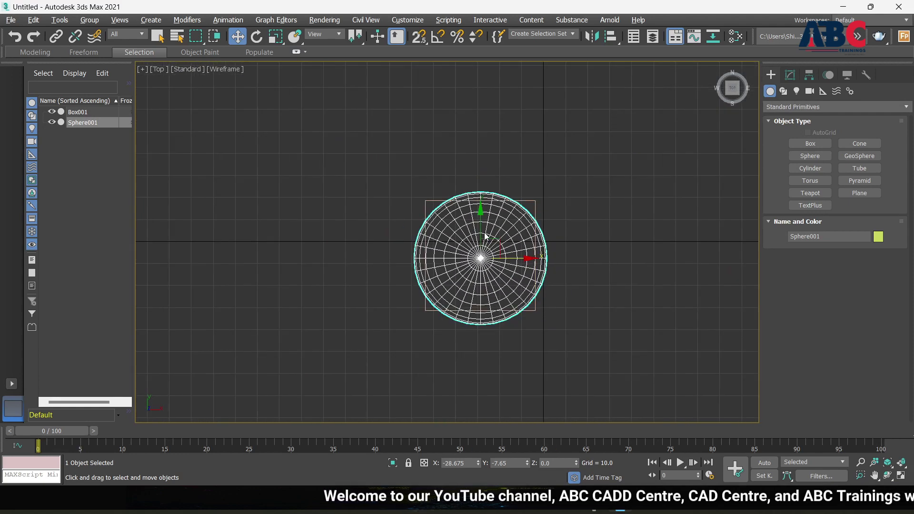
scroll(486, 233, down, 2)
scroll(482, 221, up, 5)
scroll(505, 301, down, 3)
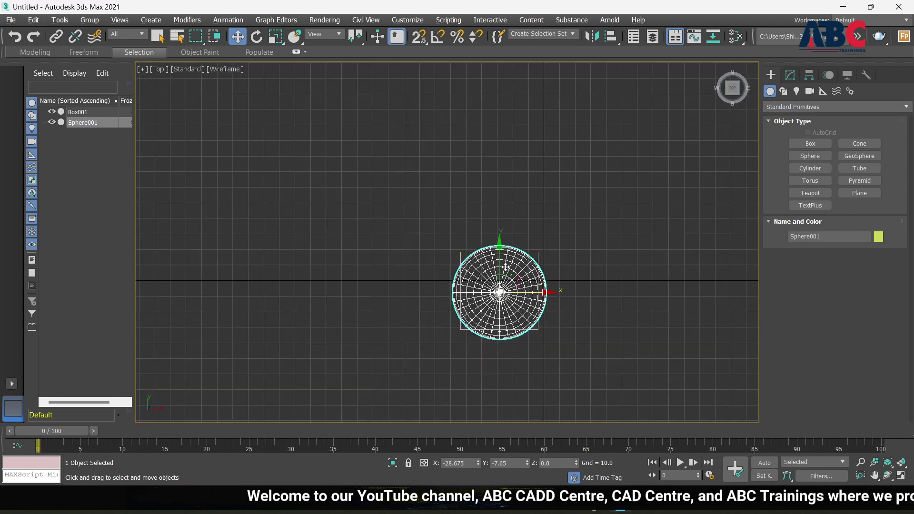
scroll(508, 285, up, 2)
scroll(496, 252, up, 2)
scroll(518, 250, down, 4)
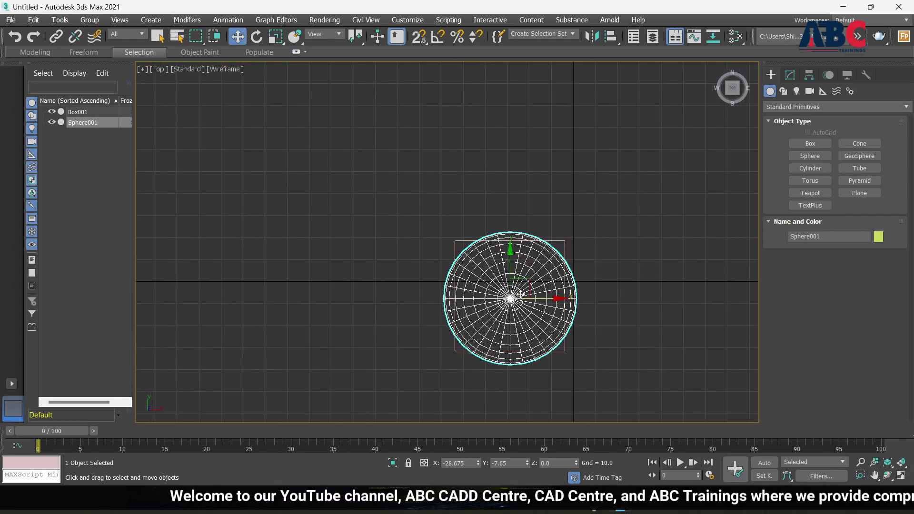
scroll(500, 281, up, 5)
scroll(498, 280, down, 5)
scroll(499, 280, up, 4)
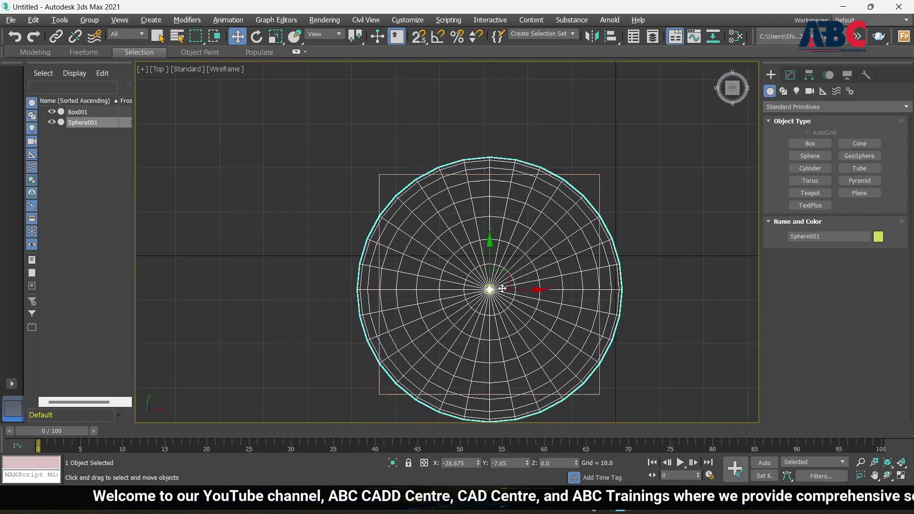
scroll(495, 281, down, 2)
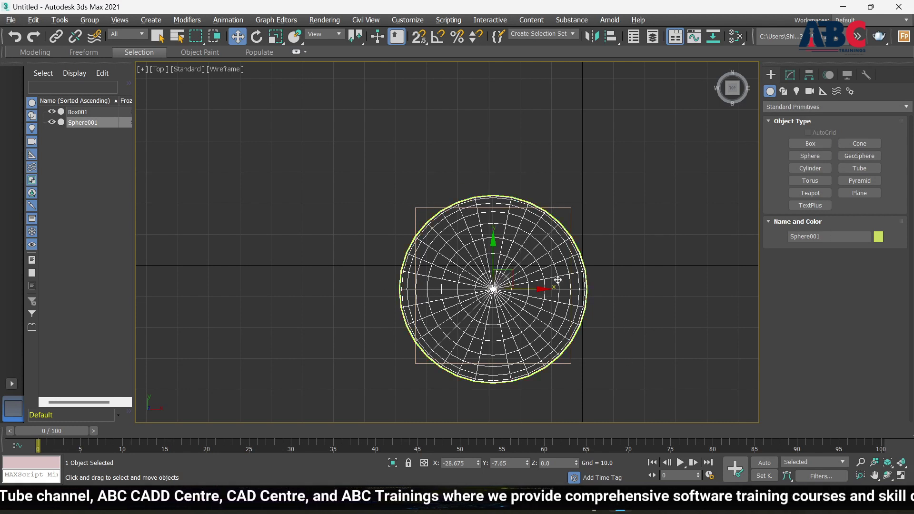
key(alt+w)
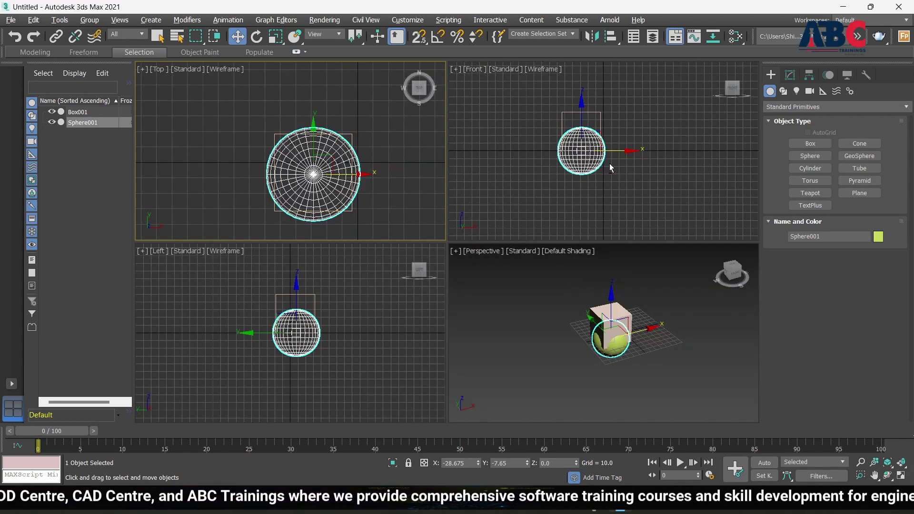
In the maximized Front view, drag the sphere up to the box's mid-height.
key(alt+w)
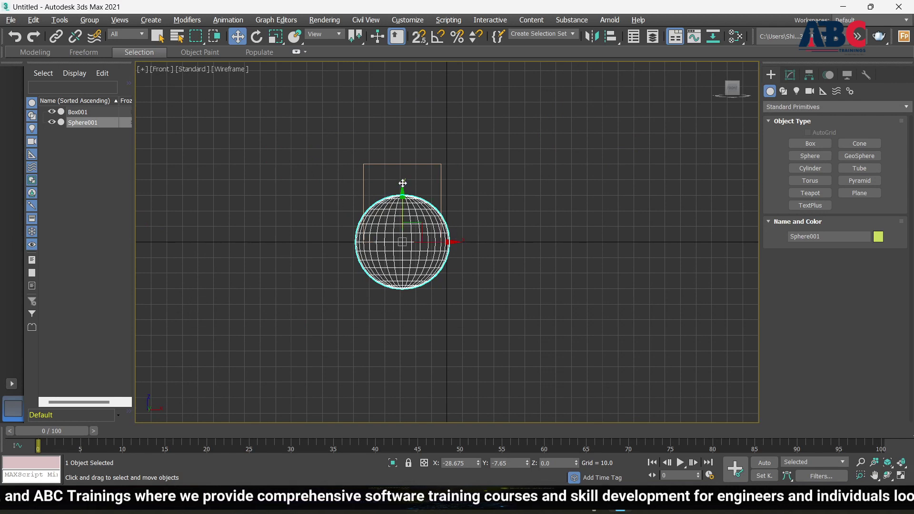
scroll(375, 153, up, 4)
scroll(432, 166, down, 2)
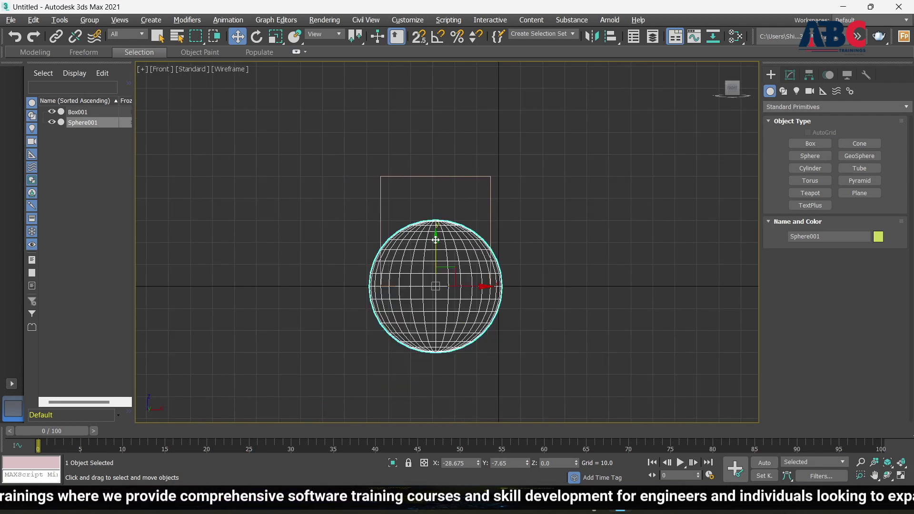
drag(436, 239, 435, 186)
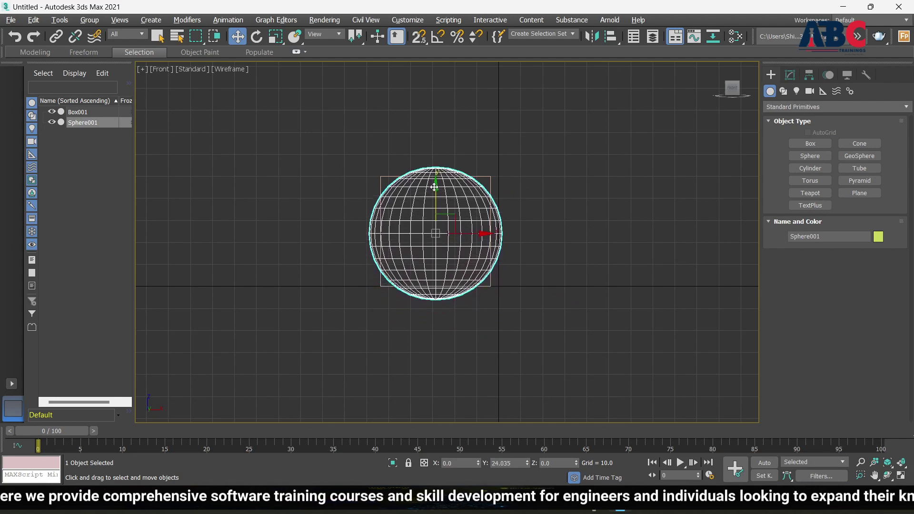
scroll(424, 228, up, 3)
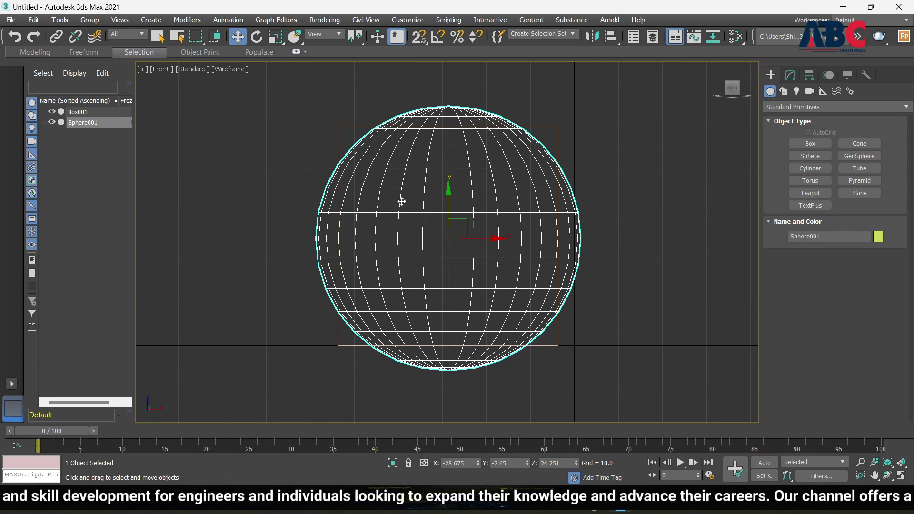
Maximize the Perspective view and orbit around the box and sphere.
key(alt+w)
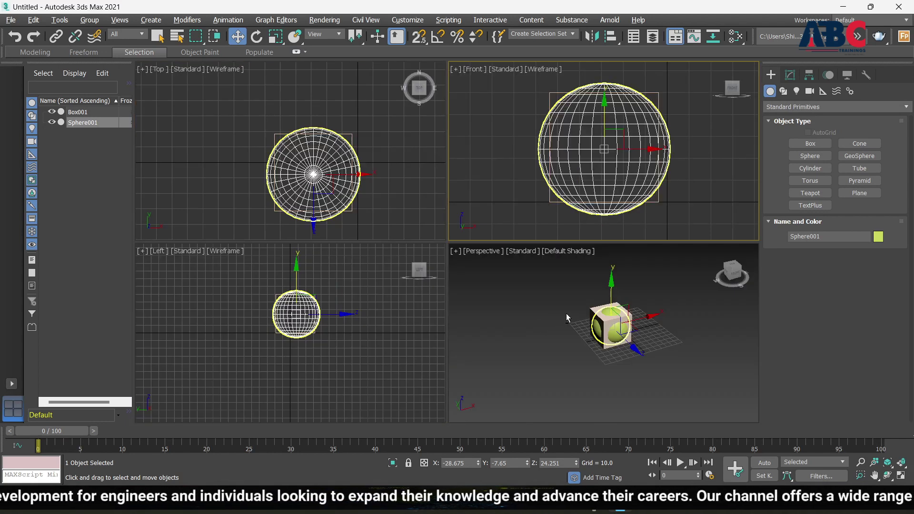
right_click(630, 341)
key(alt+w)
mouse_move(565, 303)
alt+middle_down()
mouse_move(455, 250)
mouse_move(446, 299)
mouse_move(476, 267)
alt+middle_up()
scroll(565, 231, up, 5)
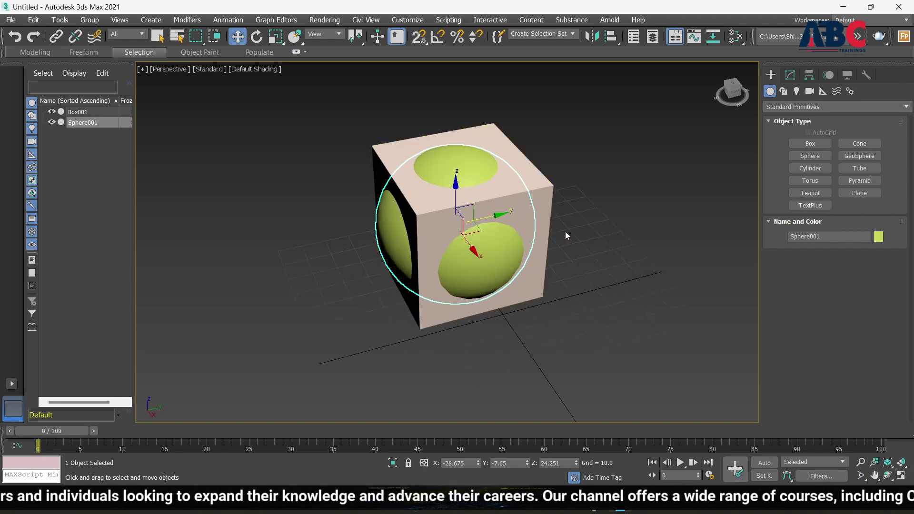
Deselect the sphere, select Box001, and bring up the Create panel's category list.
scroll(597, 227, down, 5)
click(622, 228)
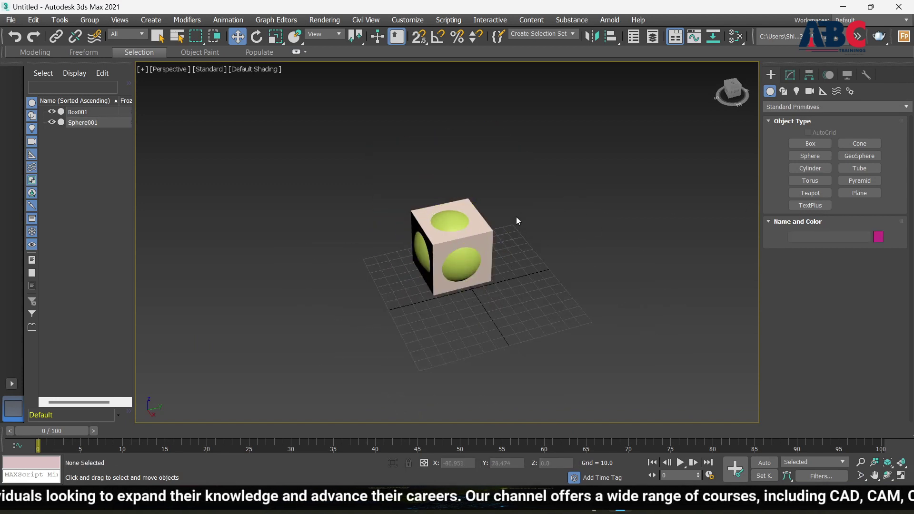
scroll(516, 217, up, 5)
scroll(372, 285, down, 5)
mouse_move(470, 321)
alt+middle_down()
mouse_move(518, 241)
mouse_move(557, 268)
mouse_move(454, 274)
mouse_move(399, 262)
mouse_move(418, 261)
alt+middle_up()
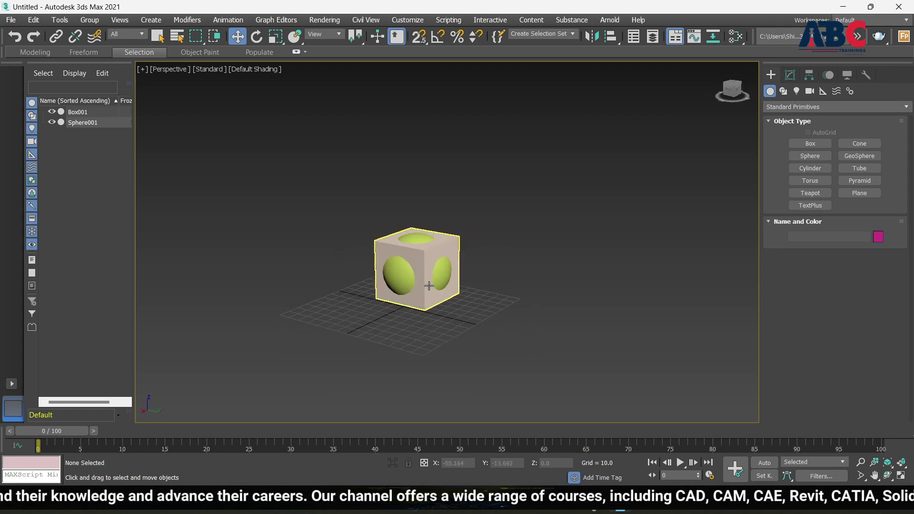
scroll(430, 311, up, 5)
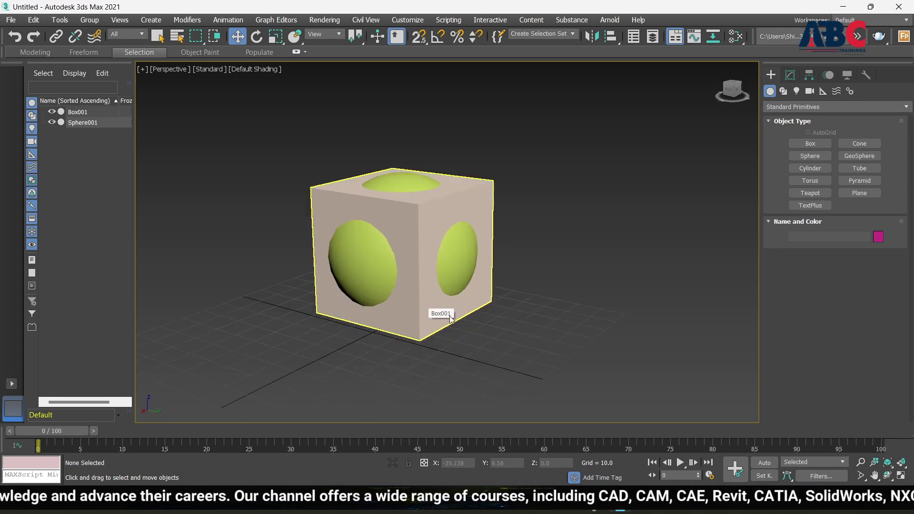
click(432, 320)
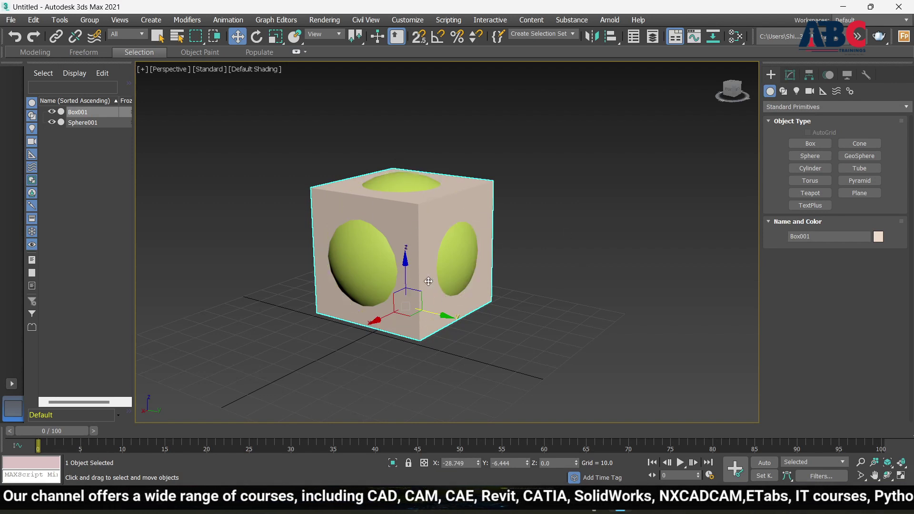
mouse_move(527, 338)
alt+middle_down()
mouse_move(547, 317)
mouse_move(484, 327)
alt+middle_up()
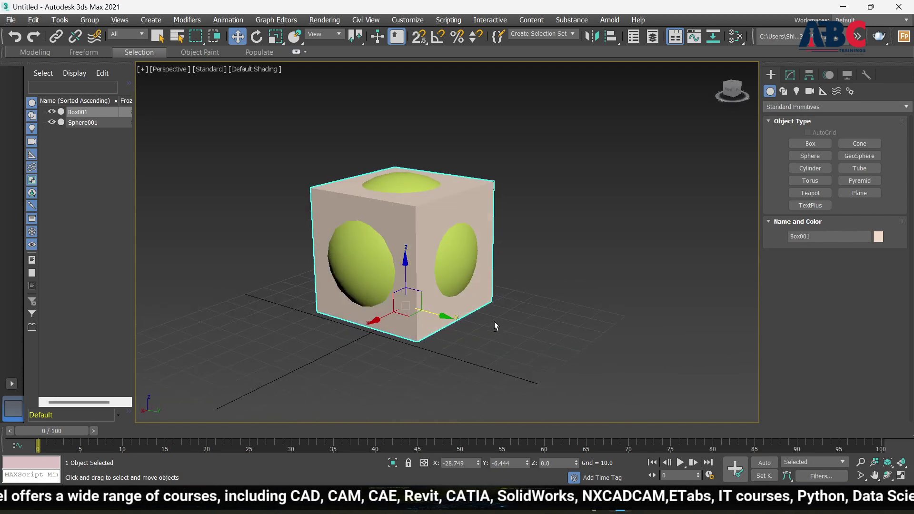
click(785, 107)
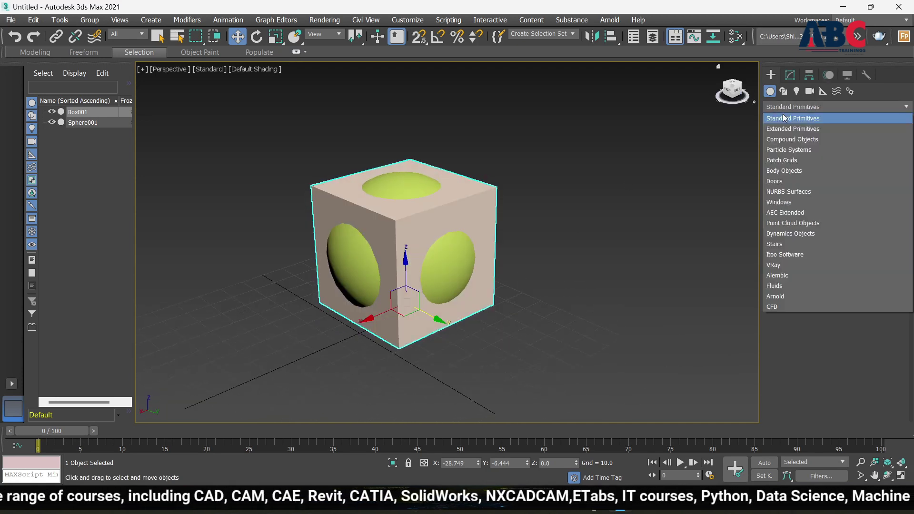
Start a Compound Objects Boolean on Box001 and widen the panel to show Operand Parameters.
click(790, 141)
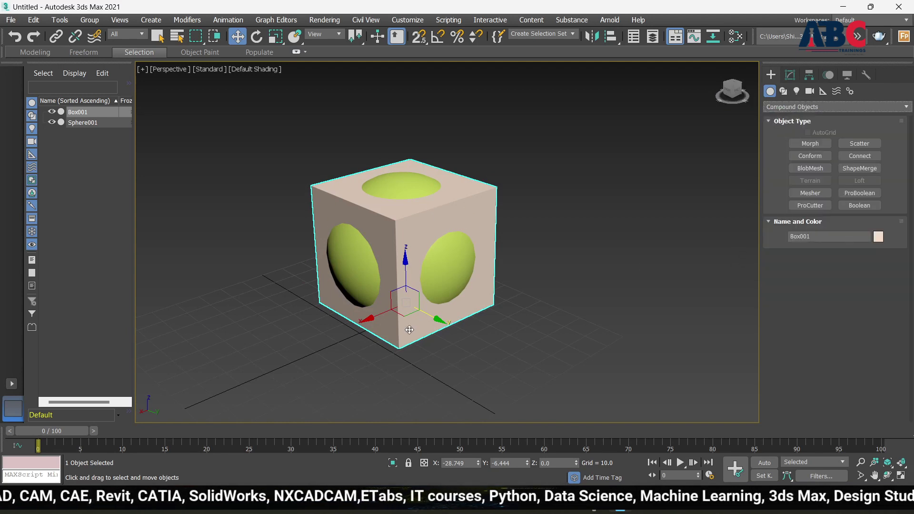
click(861, 205)
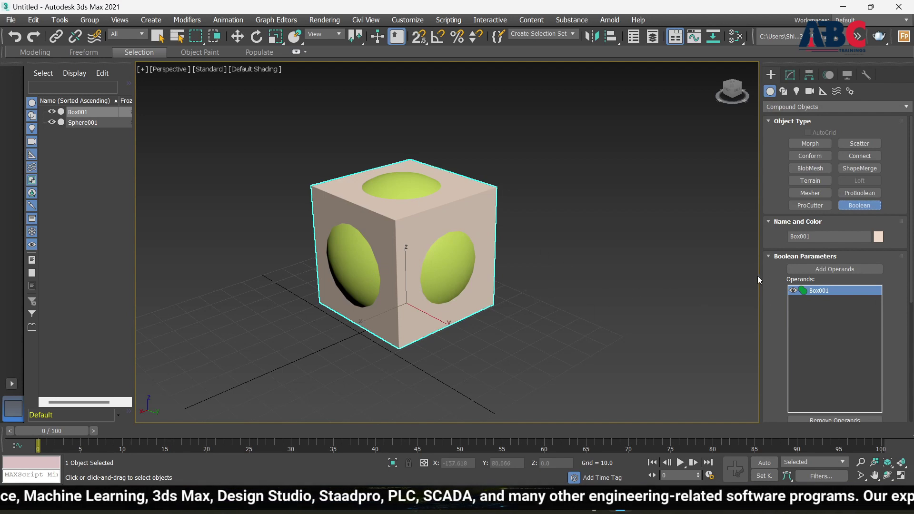
drag(761, 278, 631, 284)
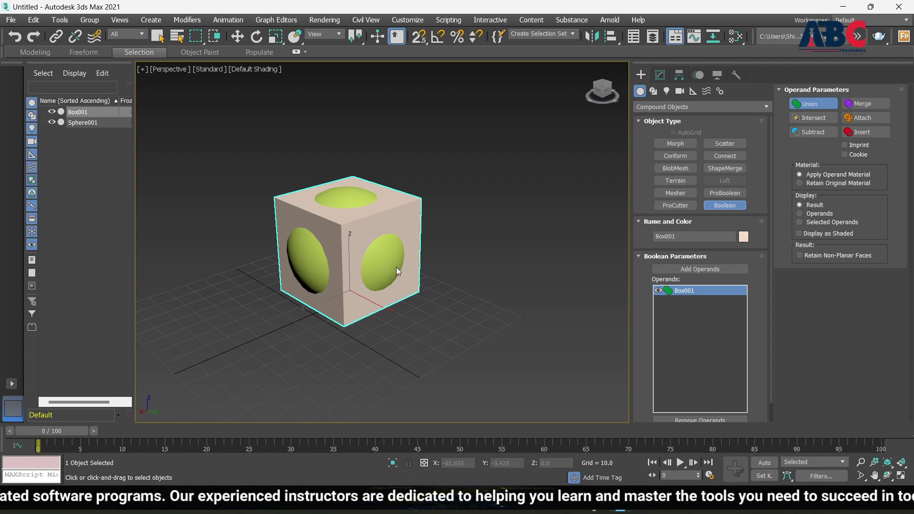
Add Sphere001 to the Boolean as a Subtract operand.
click(709, 270)
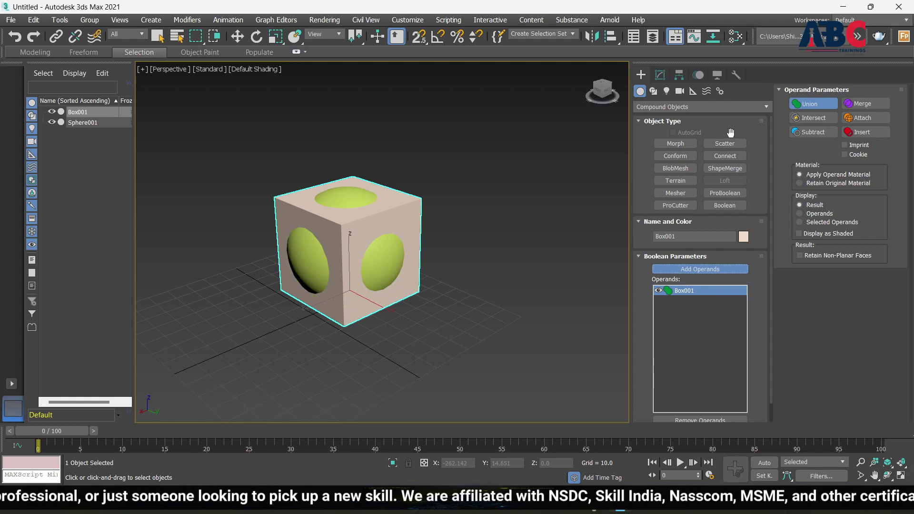
click(820, 133)
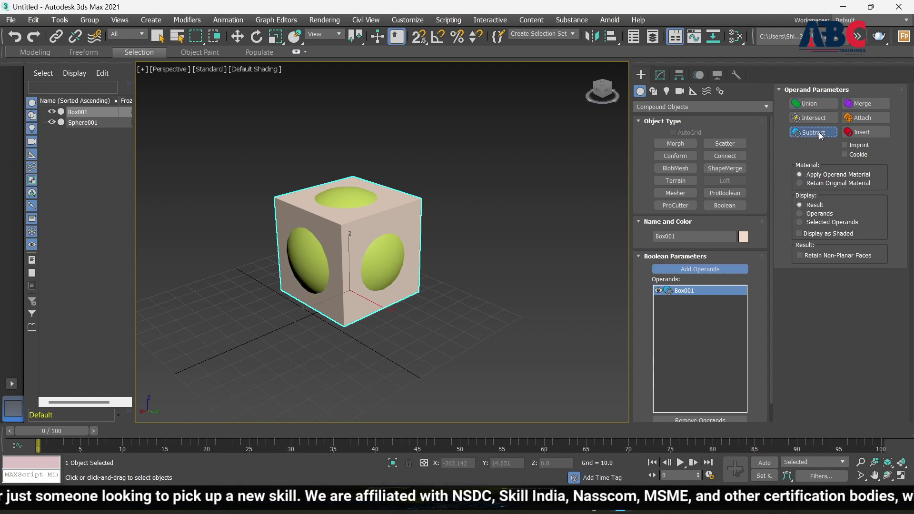
click(387, 258)
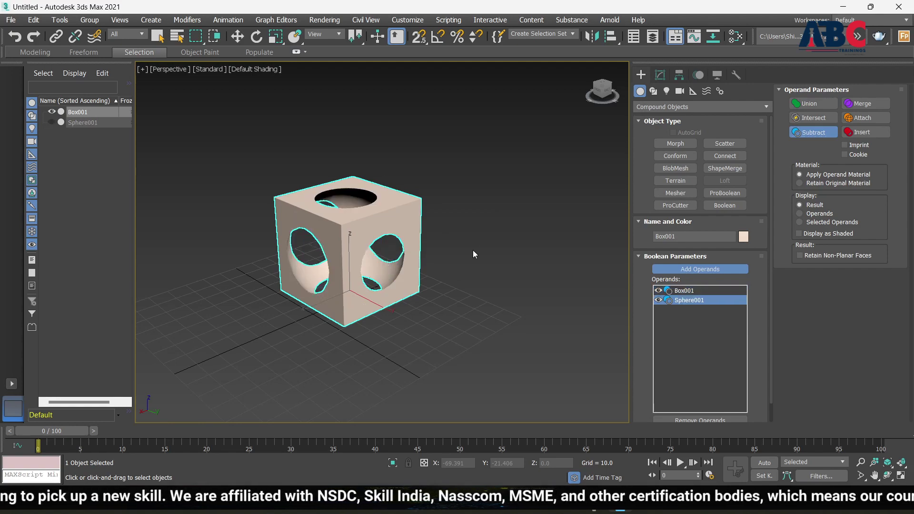
Orbit and zoom around the Boolean cube to inspect its spherical holes from several sides.
mouse_move(453, 249)
alt+middle_down()
mouse_move(450, 181)
mouse_move(365, 250)
mouse_move(365, 240)
mouse_move(403, 267)
mouse_move(431, 230)
mouse_move(474, 212)
mouse_move(492, 272)
alt+middle_up()
mouse_move(358, 227)
alt+middle_down()
mouse_move(404, 265)
mouse_move(359, 294)
mouse_move(278, 197)
mouse_move(396, 174)
mouse_move(455, 242)
mouse_move(425, 277)
mouse_move(418, 222)
mouse_move(466, 222)
mouse_move(450, 285)
mouse_move(468, 181)
mouse_move(562, 224)
mouse_move(582, 256)
mouse_move(368, 226)
alt+middle_up()
scroll(368, 225, up, 5)
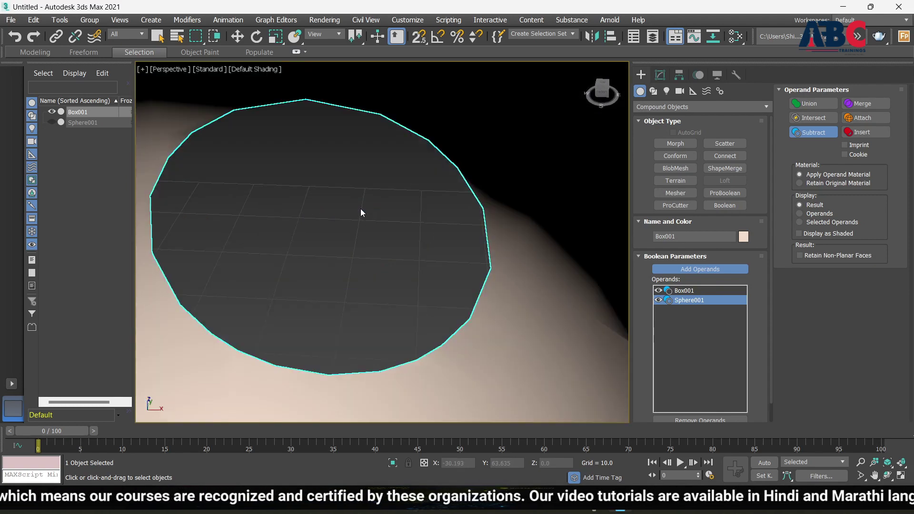
scroll(361, 208, down, 5)
mouse_move(491, 222)
alt+middle_down()
mouse_move(444, 147)
mouse_move(498, 139)
mouse_move(521, 181)
mouse_move(408, 236)
mouse_move(336, 184)
mouse_move(362, 190)
mouse_move(381, 180)
mouse_move(367, 210)
mouse_move(300, 176)
mouse_move(319, 142)
mouse_move(395, 169)
mouse_move(405, 229)
mouse_move(483, 184)
mouse_move(496, 188)
mouse_move(464, 215)
mouse_move(435, 217)
mouse_move(506, 218)
alt+middle_up()
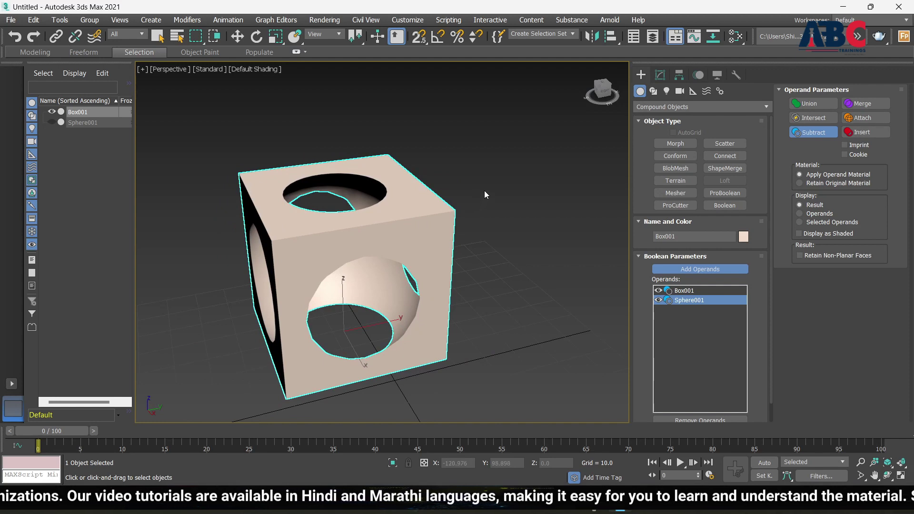
Undo the sphere subtraction and the Boolean setup so Box001 and Sphere001 are separate again.
key(ctrl+z)
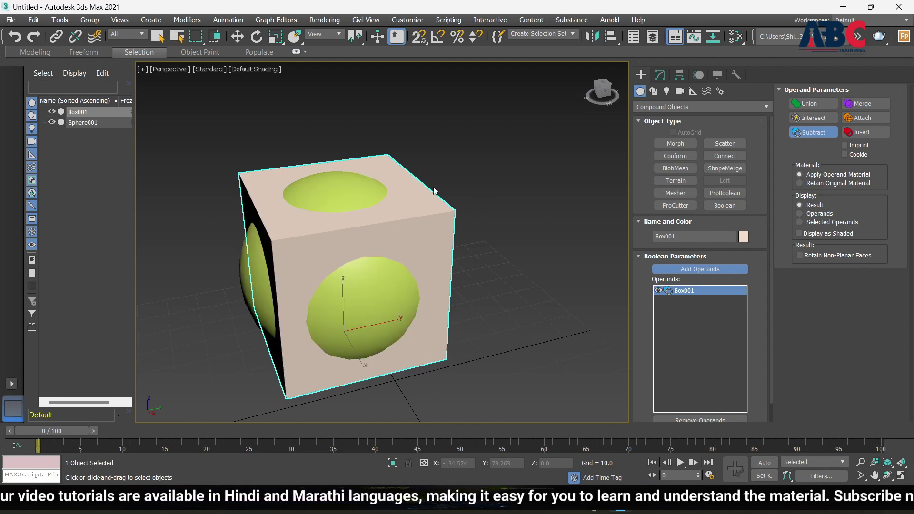
alt+middle_drag(485, 277, 413, 265)
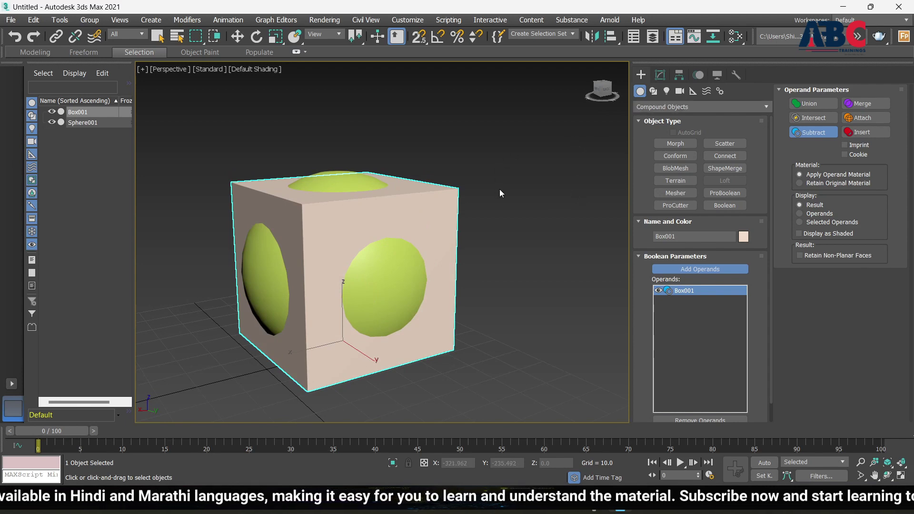
key(ctrl+z)
key(w)
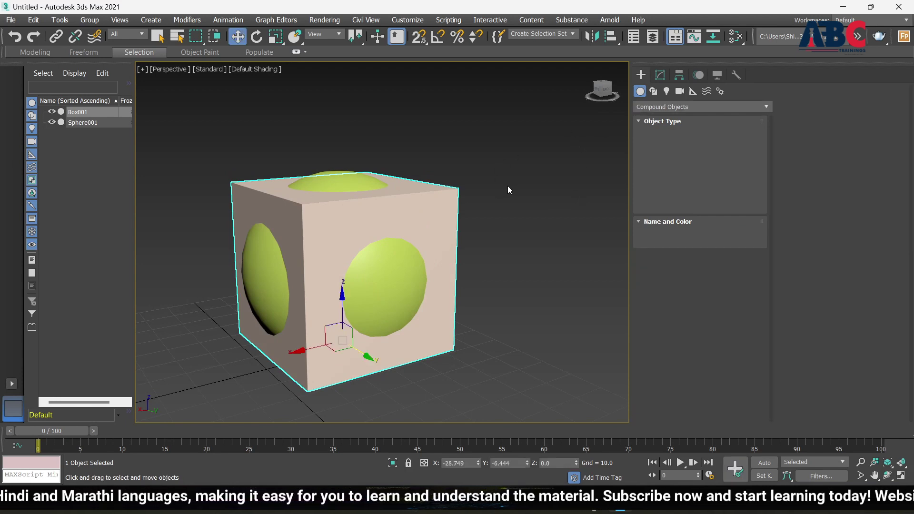
scroll(496, 236, down, 5)
alt+middle_drag(490, 252, 457, 285)
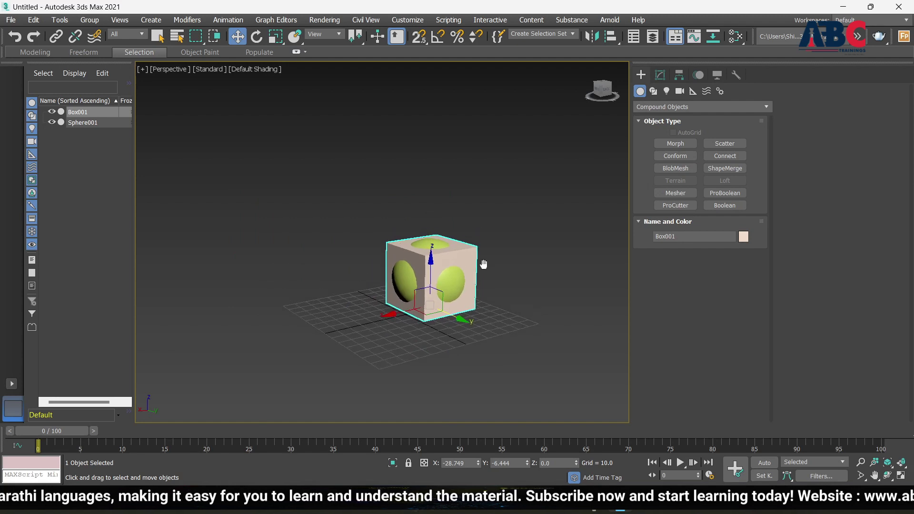
key(super)
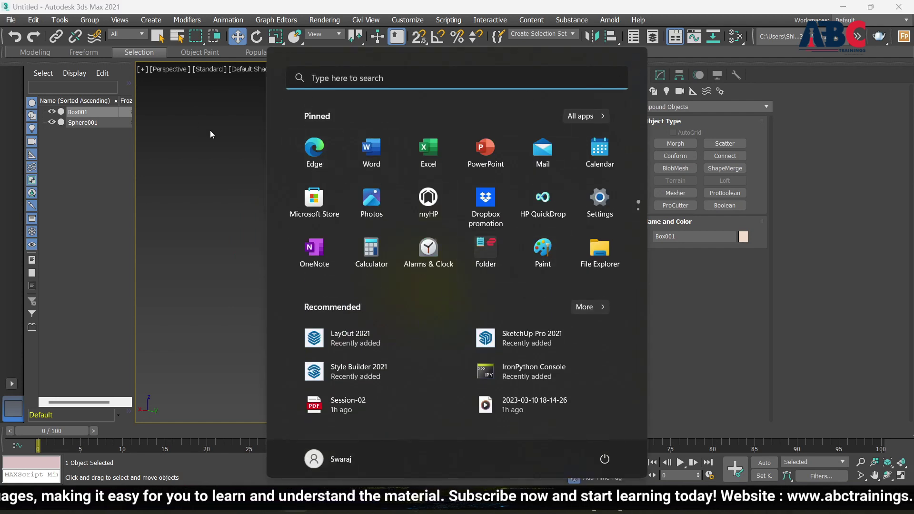
Deselect the box and select Sphere001, orbiting and zooming around both objects.
click(210, 130)
alt+middle_drag(402, 186, 498, 270)
scroll(497, 270, up, 3)
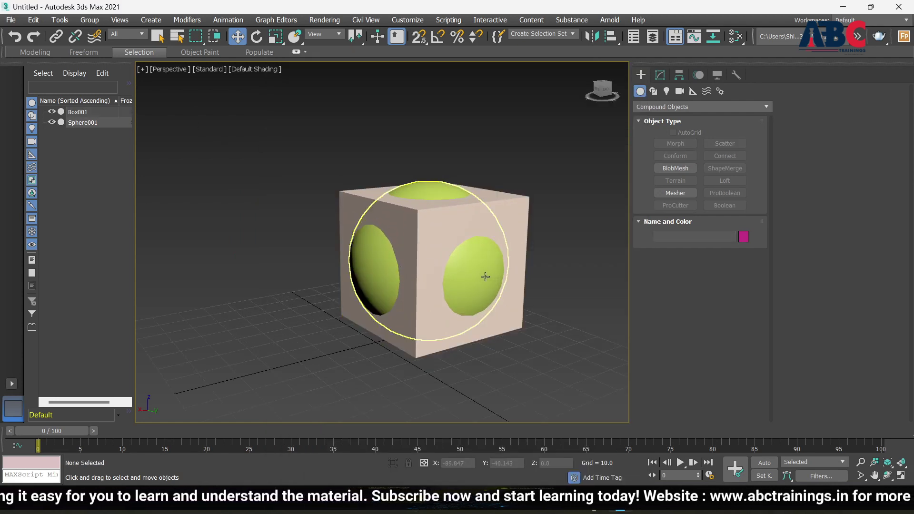
click(485, 277)
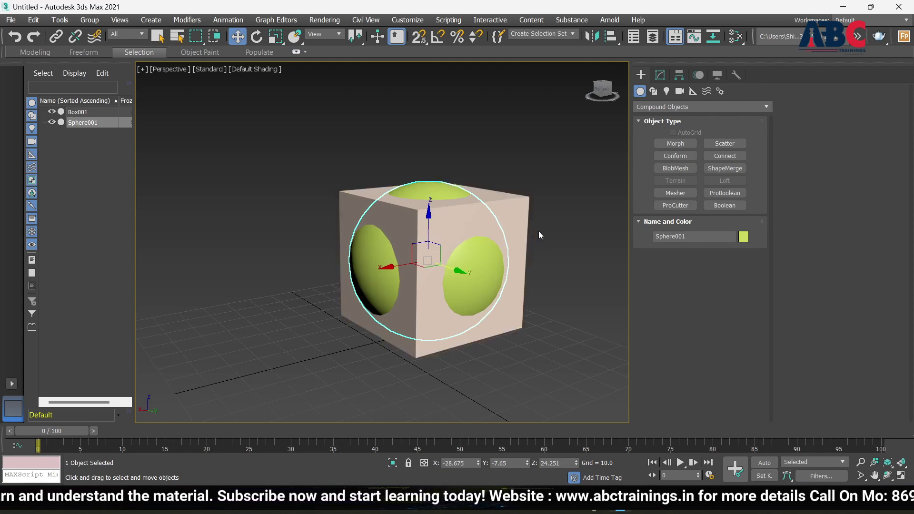
scroll(301, 208, down, 3)
mouse_move(381, 266)
alt+middle_down()
mouse_move(411, 279)
mouse_move(417, 300)
alt+middle_up()
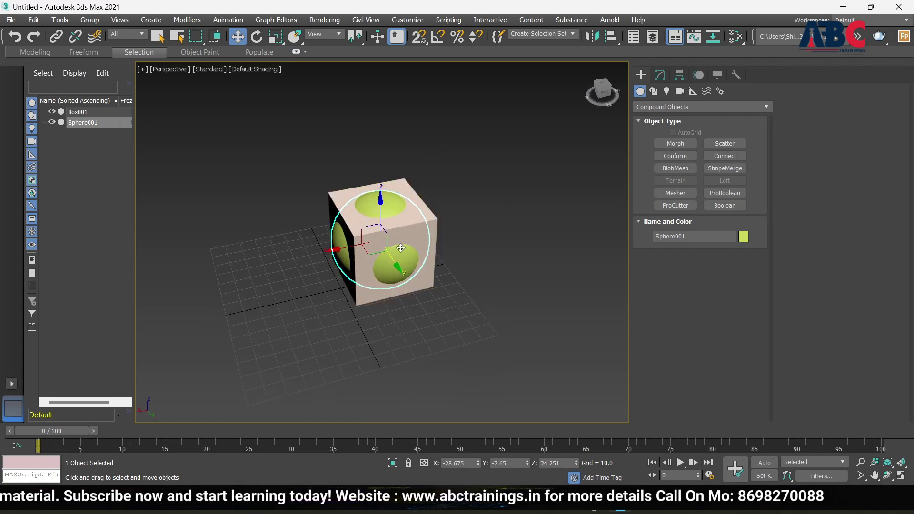
scroll(392, 265, up, 4)
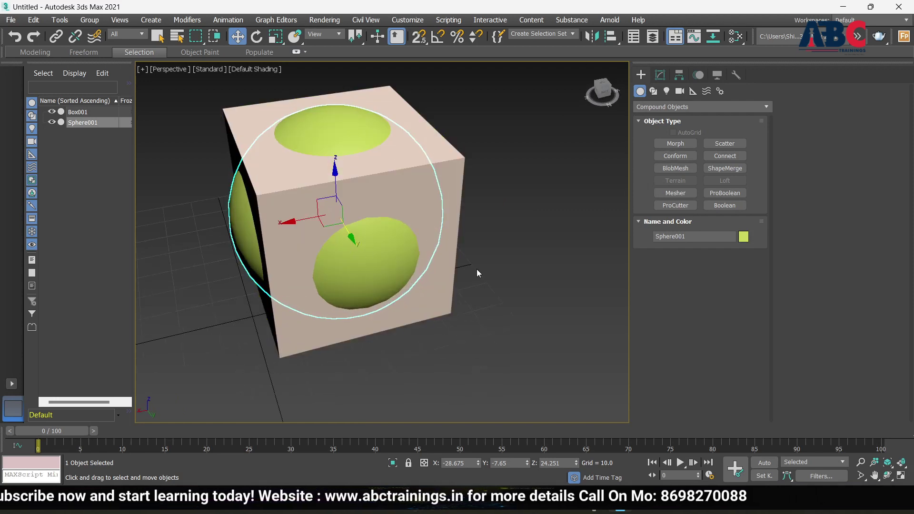
Make Sphere001 a Boolean, add Box001 as a Union operand, then undo that union.
click(727, 206)
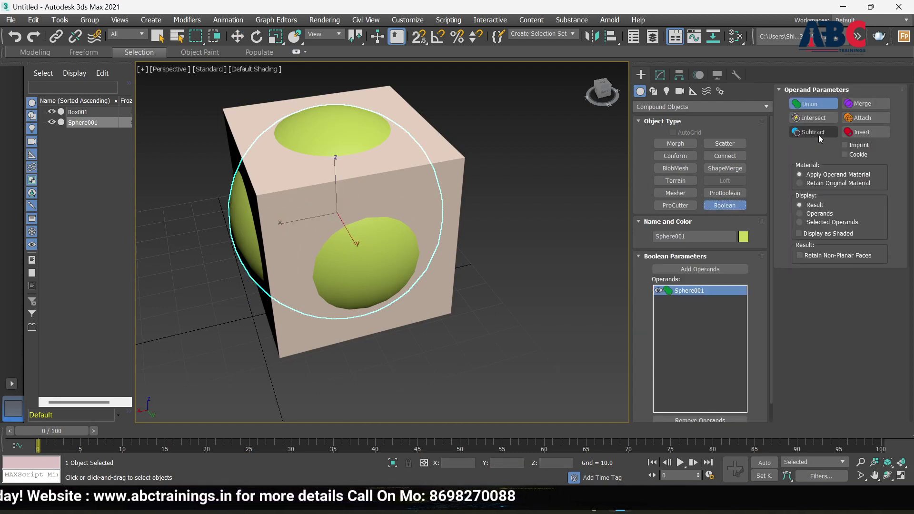
click(707, 269)
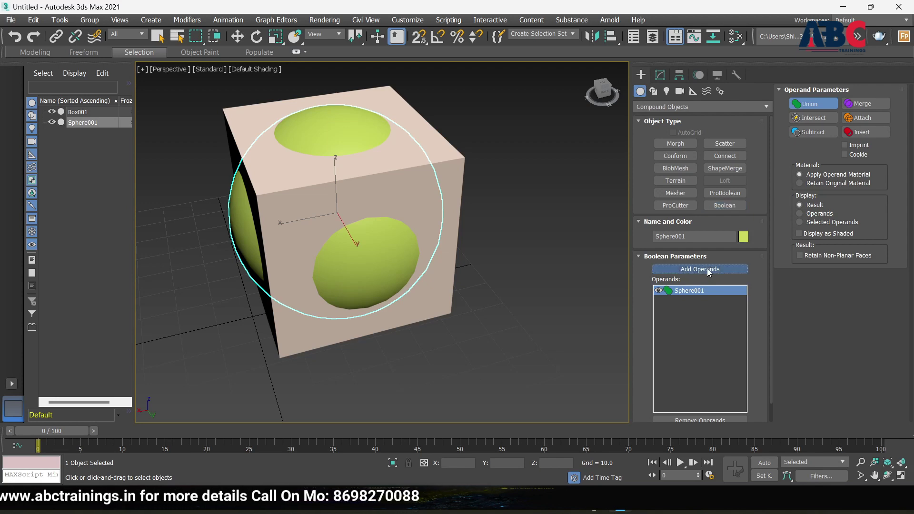
click(442, 303)
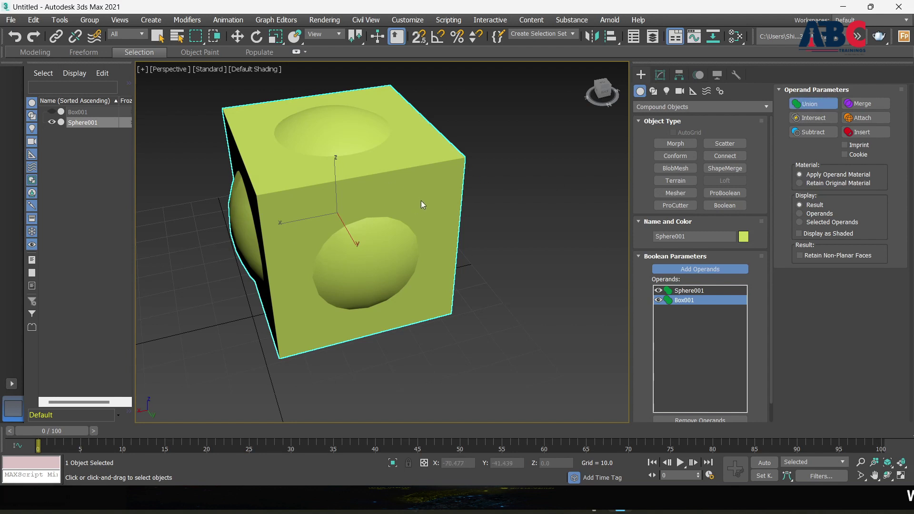
key(ctrl+z)
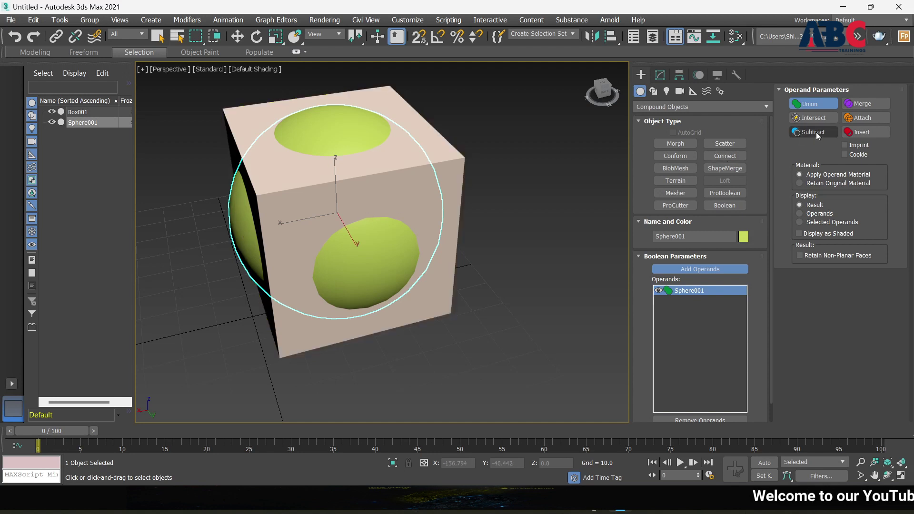
Pick Subtract, back out of the sphere's Boolean setup, and reselect Sphere001.
click(817, 132)
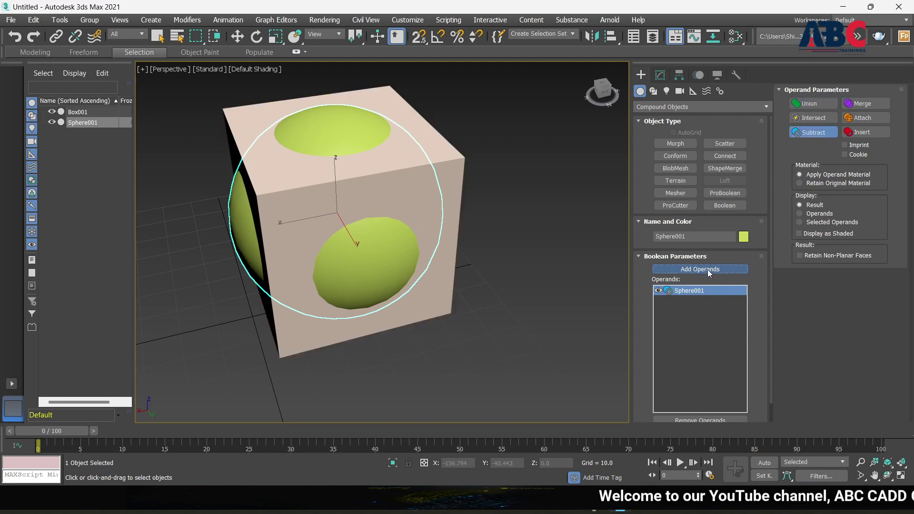
key(w)
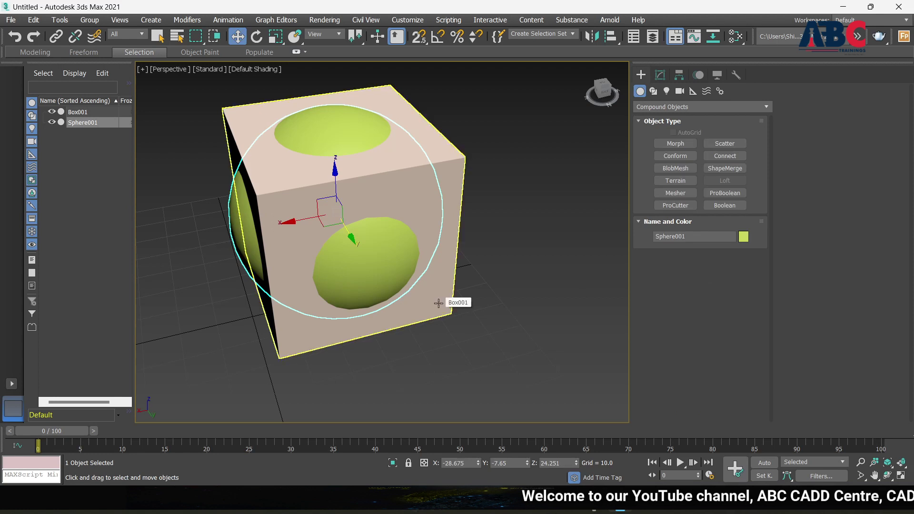
click(439, 303)
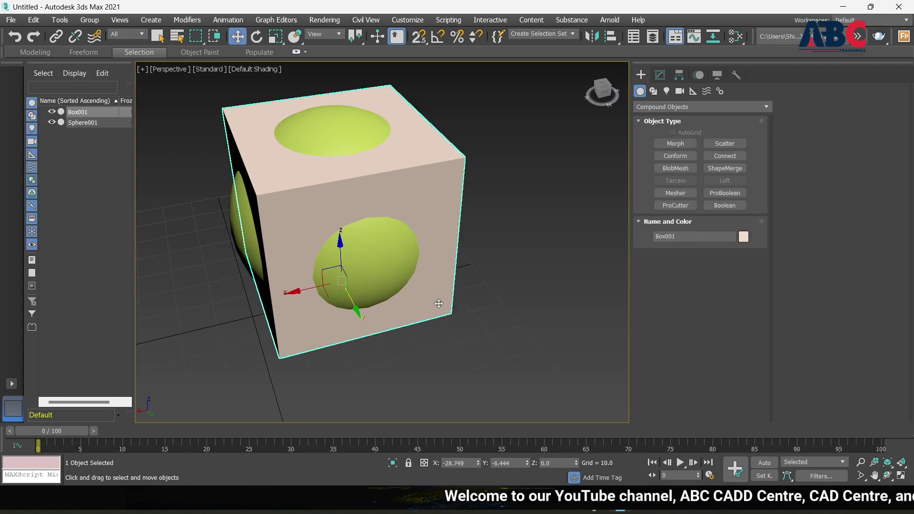
alt+middle_drag(438, 286, 446, 288)
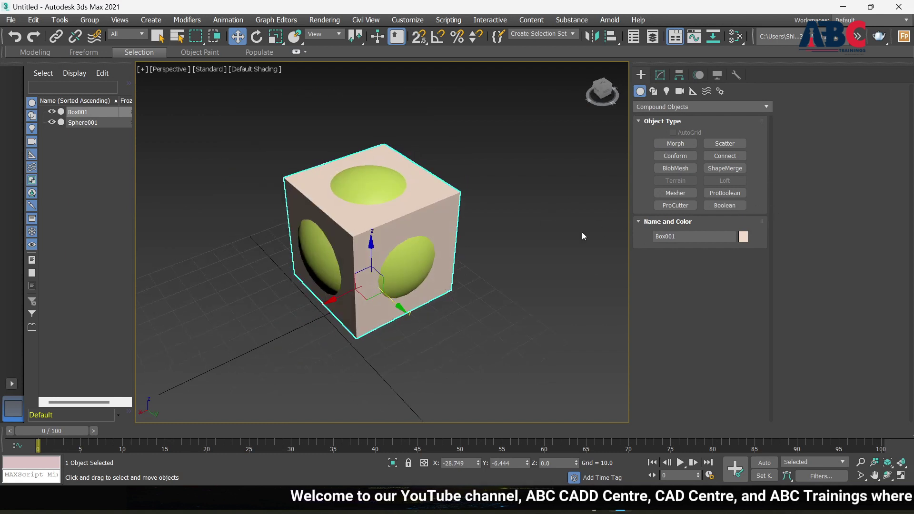
scroll(421, 267, up, 3)
click(403, 268)
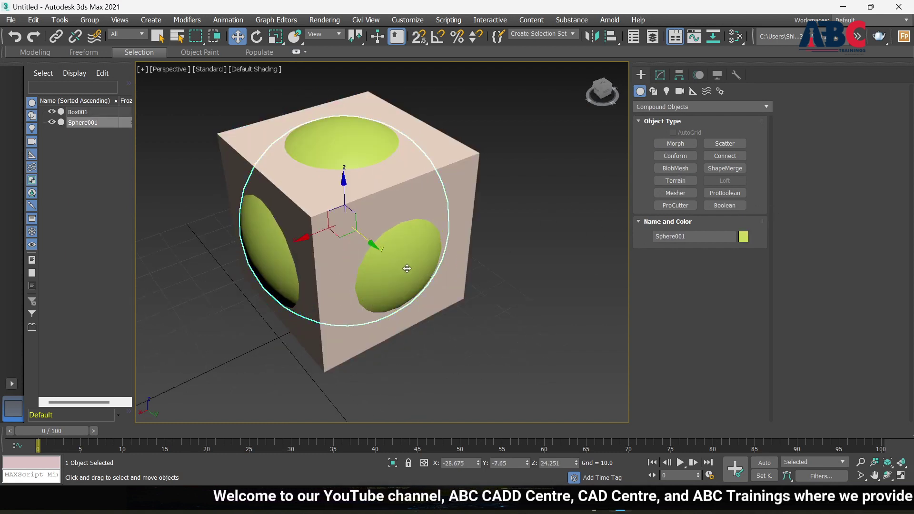
Subtract Box001 from a Boolean Sphere001, inspect the six spherical caps, then undo.
click(730, 205)
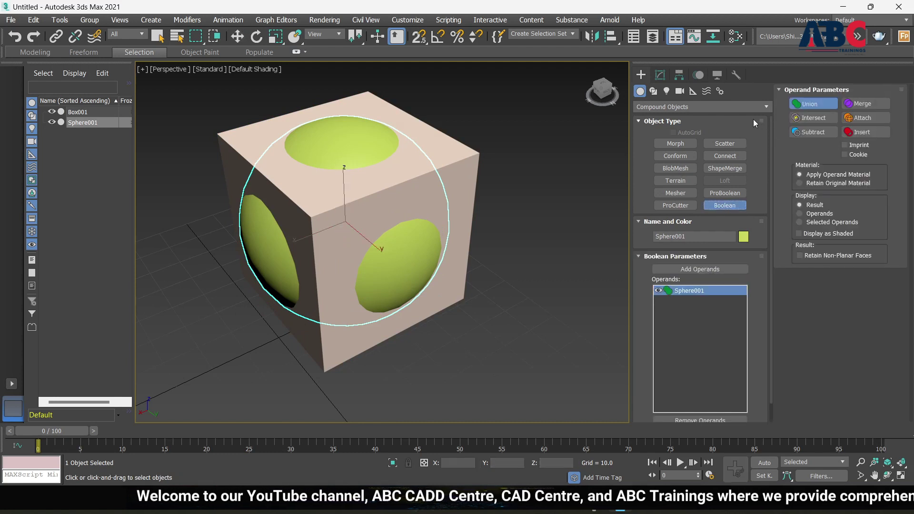
click(813, 133)
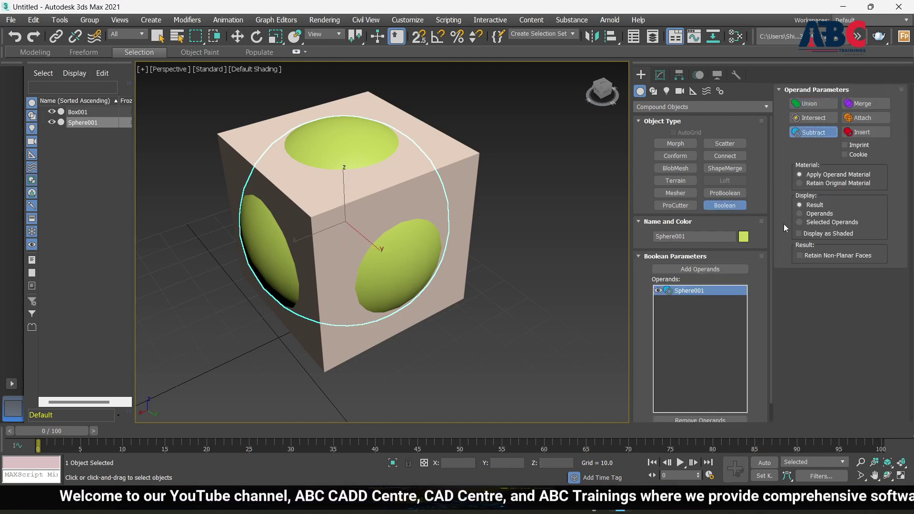
click(709, 269)
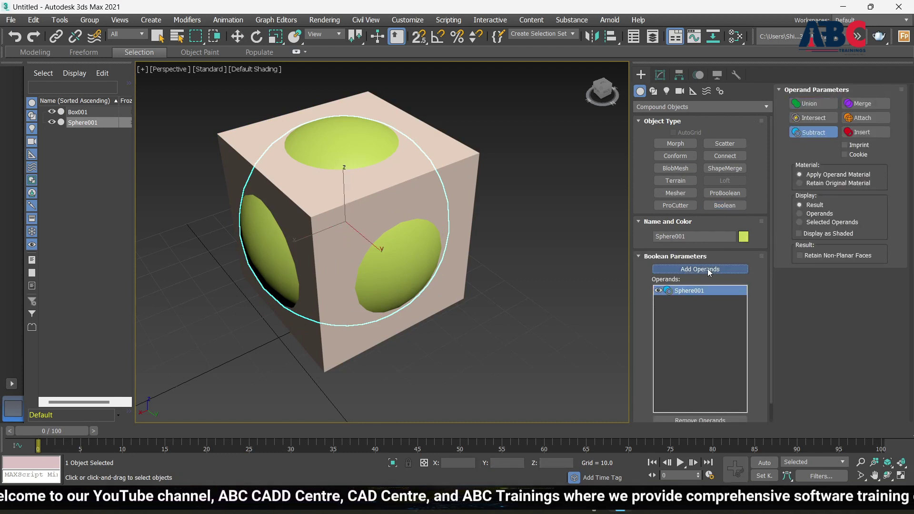
click(458, 289)
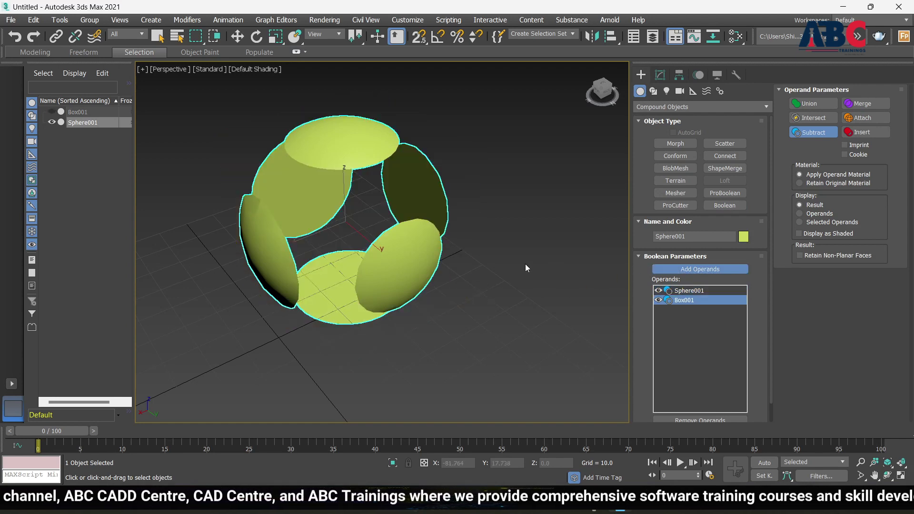
mouse_move(514, 262)
alt+middle_down()
mouse_move(499, 229)
mouse_move(576, 200)
mouse_move(535, 260)
mouse_move(470, 198)
mouse_move(545, 256)
mouse_move(430, 253)
mouse_move(346, 189)
mouse_move(449, 159)
mouse_move(506, 195)
mouse_move(505, 251)
mouse_move(435, 218)
mouse_move(528, 199)
mouse_move(532, 246)
mouse_move(470, 241)
mouse_move(494, 210)
mouse_move(527, 221)
mouse_move(501, 242)
mouse_move(504, 217)
mouse_move(525, 219)
mouse_move(525, 233)
mouse_move(434, 241)
mouse_move(416, 262)
mouse_move(380, 253)
mouse_move(368, 201)
mouse_move(460, 216)
mouse_move(484, 230)
mouse_move(524, 225)
alt+middle_up()
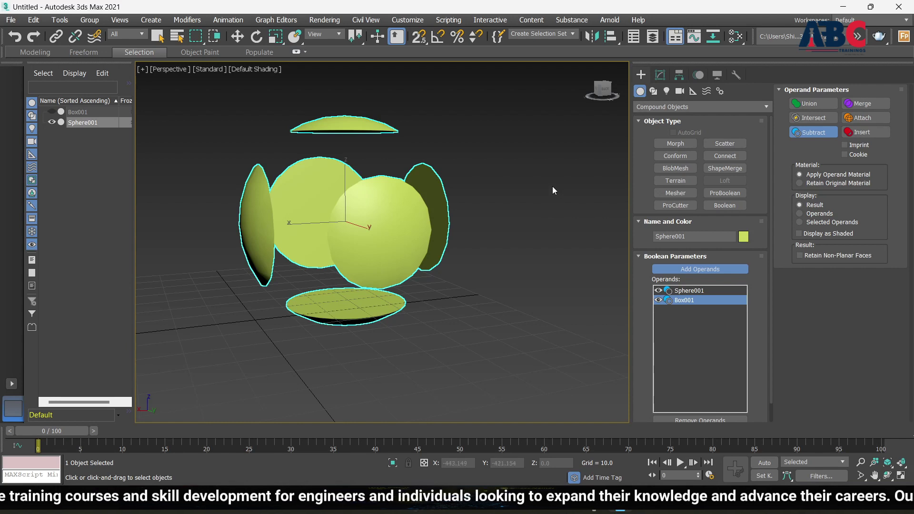
key(ctrl+z)
Undo back to the separate box and sphere, then select Box001.
key(ctrl+z)
key(ctrl+z)
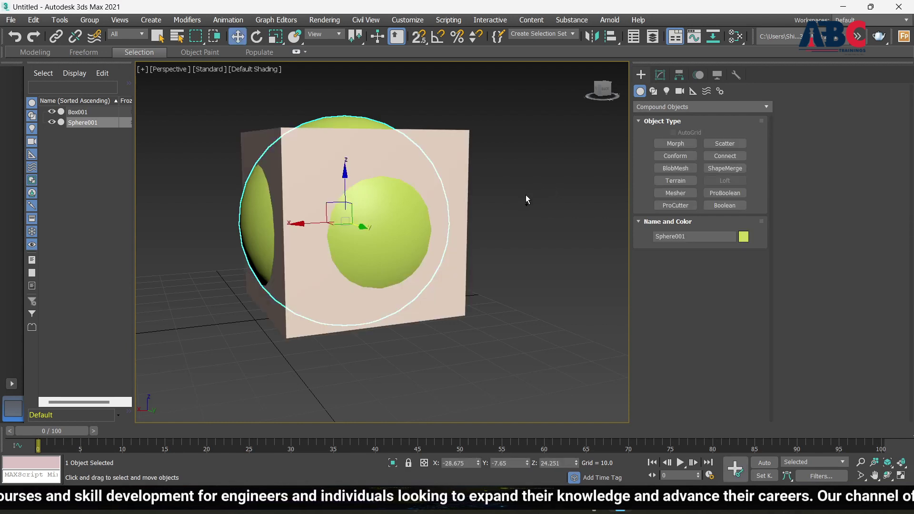
key(ctrl+z)
mouse_move(537, 225)
alt+middle_down()
mouse_move(514, 259)
mouse_move(465, 248)
mouse_move(470, 241)
alt+middle_up()
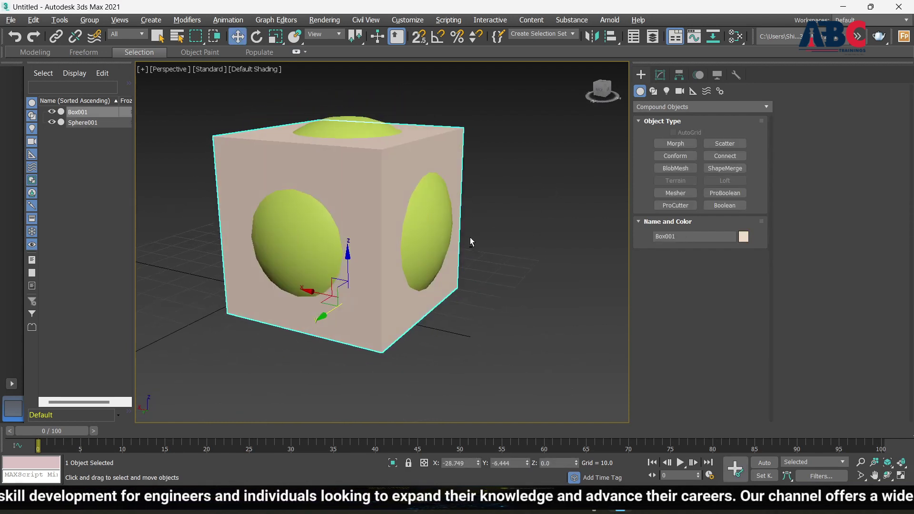
click(567, 184)
mouse_move(540, 205)
alt+middle_down()
mouse_move(501, 222)
mouse_move(442, 206)
alt+middle_up()
scroll(496, 210, down, 5)
scroll(483, 187, up, 8)
scroll(483, 187, down, 6)
scroll(489, 224, down, 3)
scroll(383, 221, up, 4)
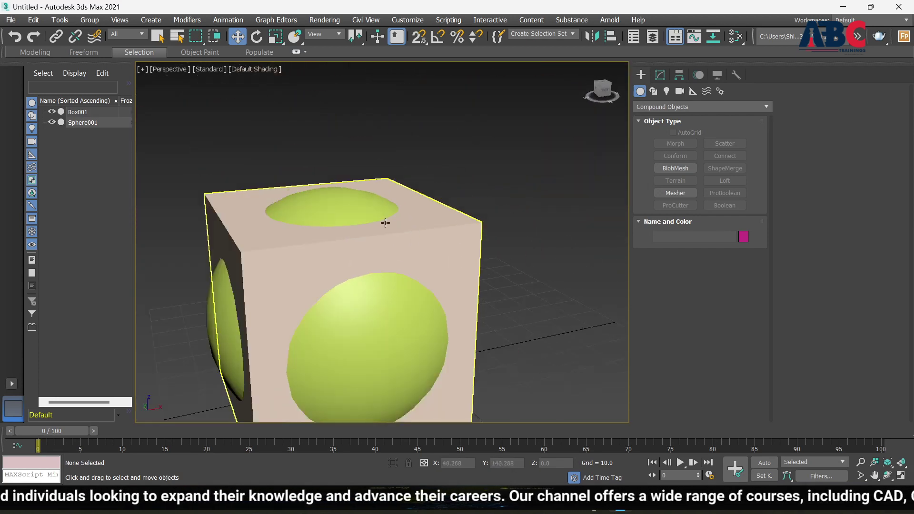
scroll(427, 295, down, 3)
mouse_move(441, 299)
alt+middle_down()
mouse_move(401, 288)
mouse_move(439, 306)
alt+middle_up()
scroll(400, 287, down, 2)
scroll(414, 329, up, 1)
click(413, 329)
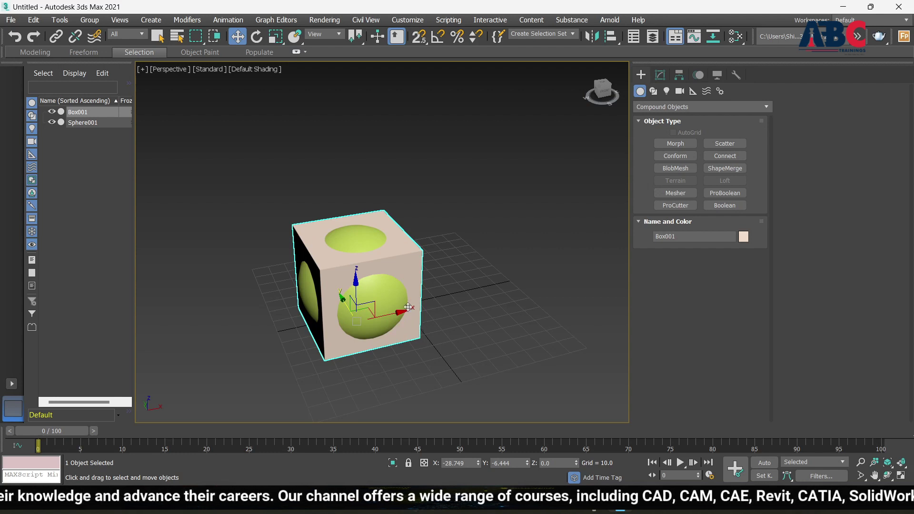
Make Box001 a Boolean and intersect it with Sphere001.
click(728, 206)
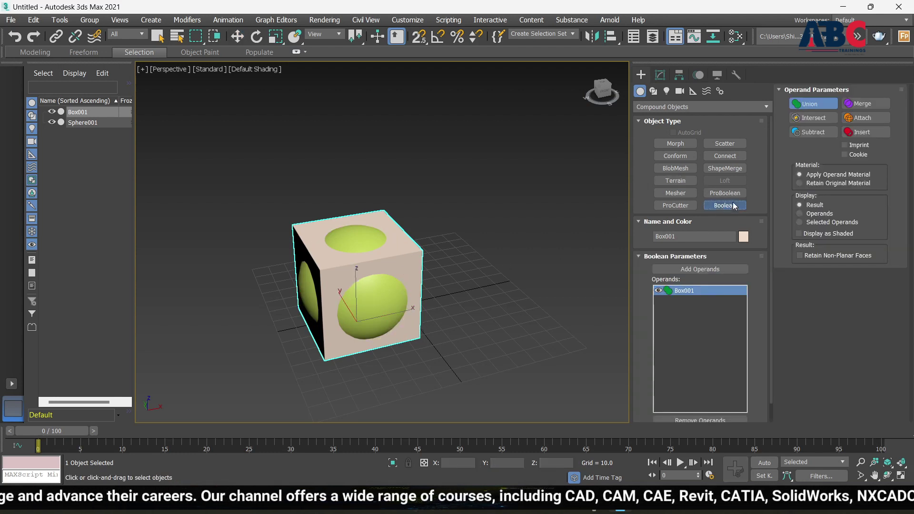
click(824, 119)
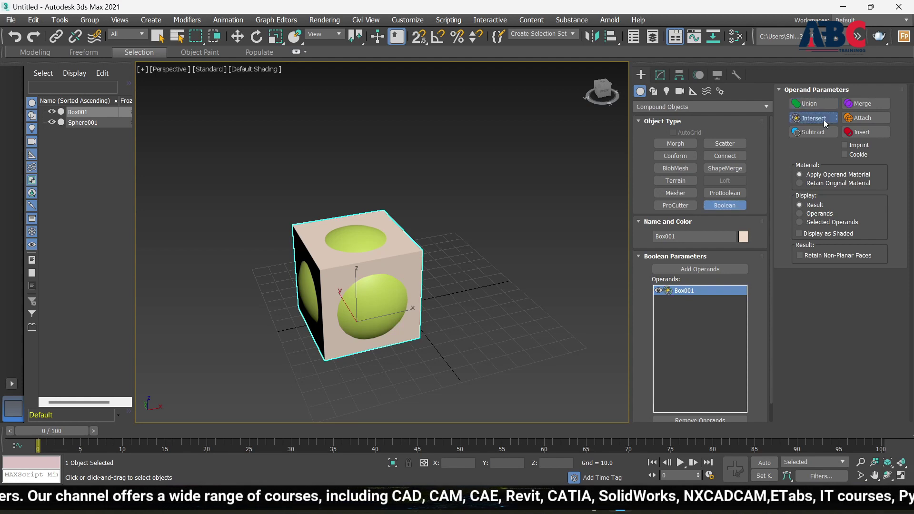
click(719, 269)
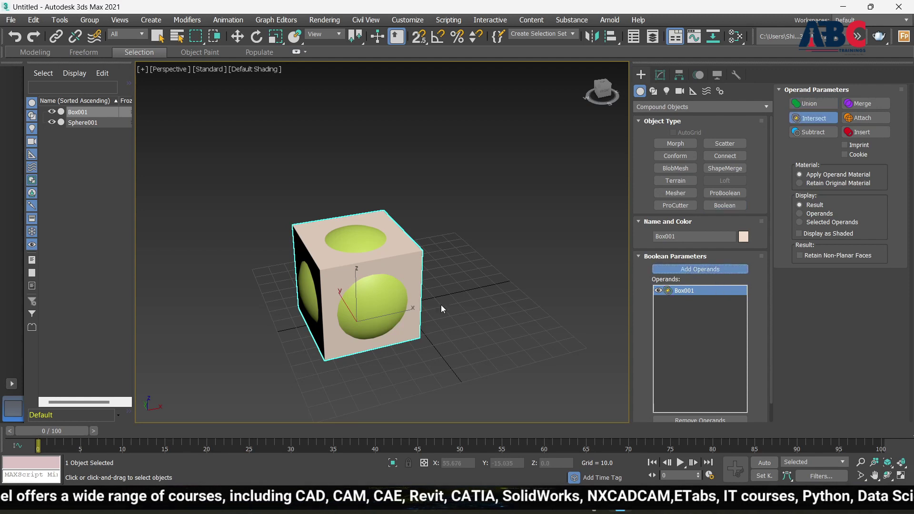
click(391, 303)
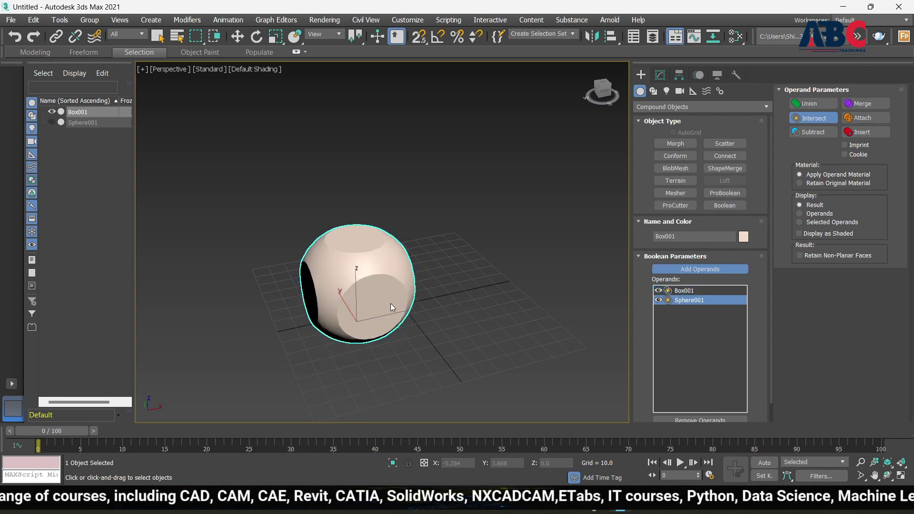
Orbit around the rounded-cube intersection result, then undo adding the sphere.
mouse_move(422, 313)
alt+middle_down()
mouse_move(499, 290)
mouse_move(490, 320)
mouse_move(427, 301)
mouse_move(452, 317)
alt+middle_up()
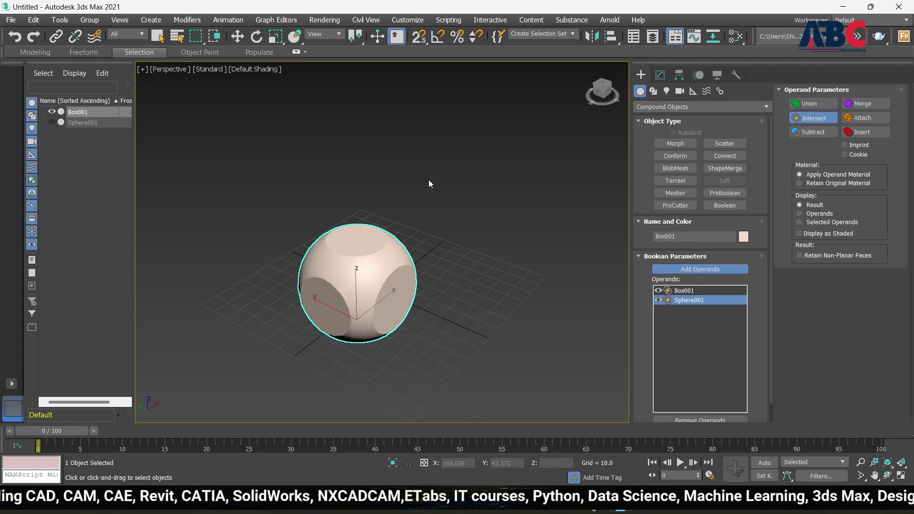
scroll(361, 262, up, 5)
scroll(374, 268, down, 4)
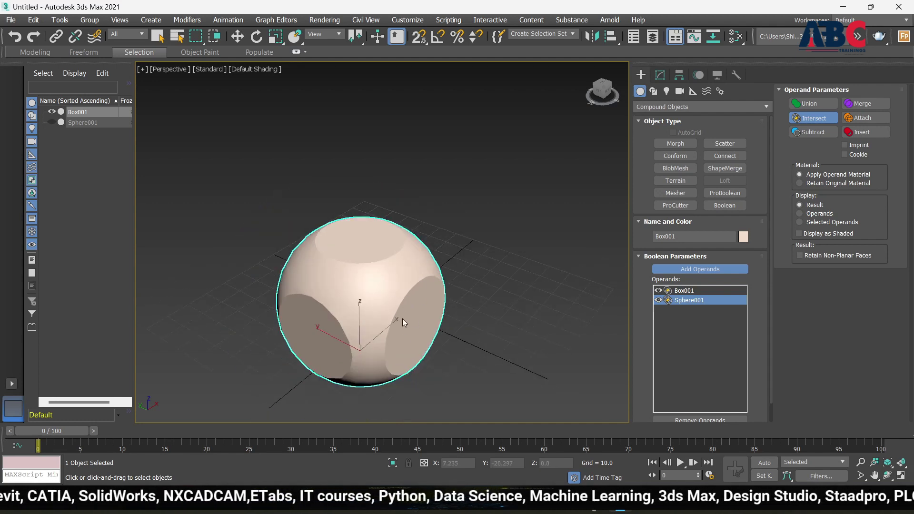
mouse_move(419, 312)
alt+middle_down()
mouse_move(479, 260)
mouse_move(487, 296)
mouse_move(390, 295)
mouse_move(419, 307)
alt+middle_up()
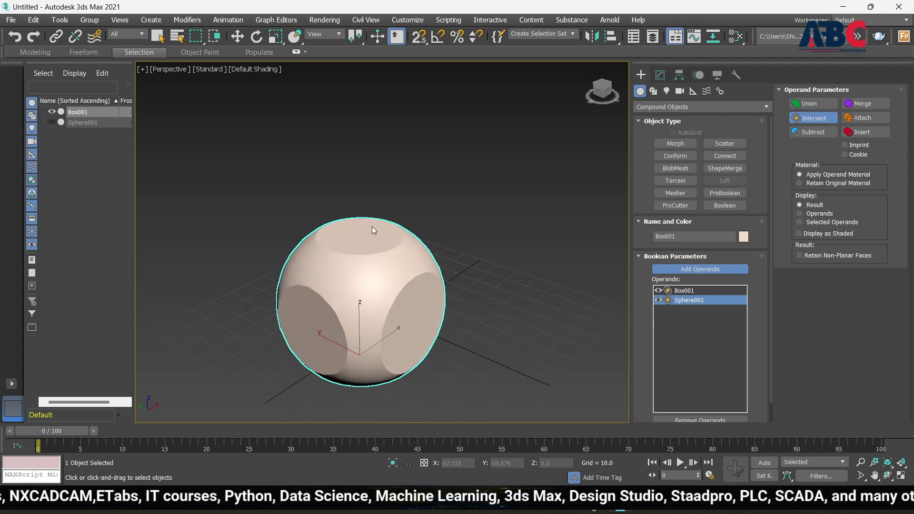
scroll(373, 231, up, 2)
scroll(364, 231, down, 2)
mouse_move(384, 251)
alt+middle_down()
mouse_move(319, 260)
mouse_move(410, 228)
mouse_move(299, 250)
mouse_move(343, 234)
mouse_move(475, 230)
mouse_move(447, 168)
mouse_move(413, 160)
mouse_move(367, 238)
mouse_move(310, 273)
mouse_move(389, 128)
mouse_move(393, 190)
mouse_move(381, 264)
alt+middle_up()
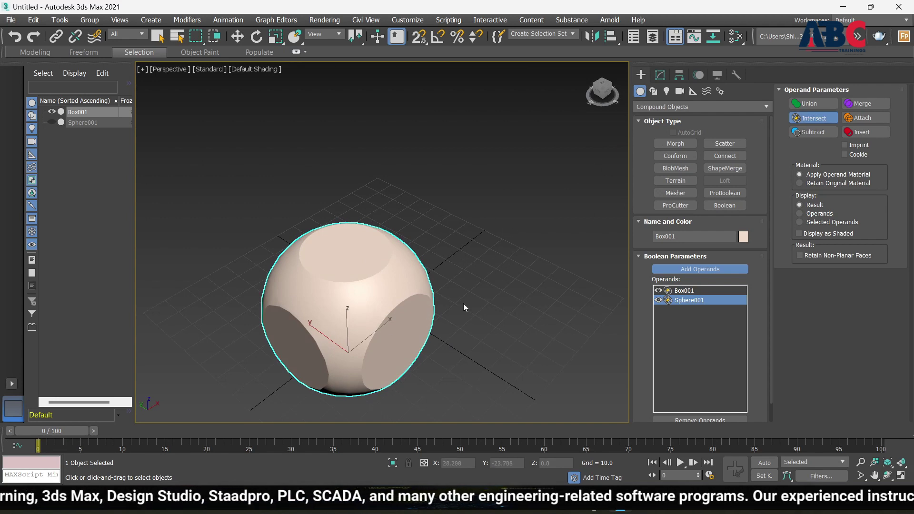
mouse_move(395, 286)
alt+middle_down()
mouse_move(427, 294)
mouse_move(348, 267)
mouse_move(355, 286)
alt+middle_up()
scroll(356, 286, up, 5)
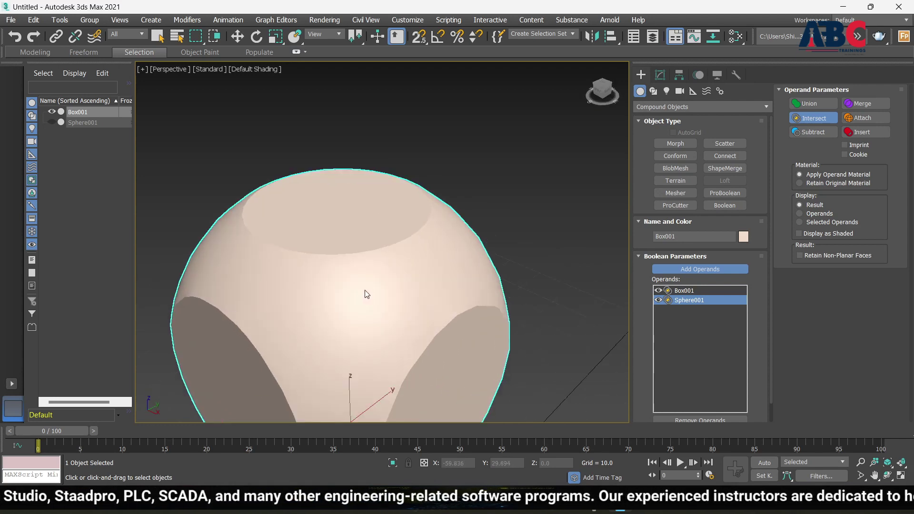
scroll(368, 290, down, 2)
scroll(421, 270, down, 5)
scroll(410, 252, down, 2)
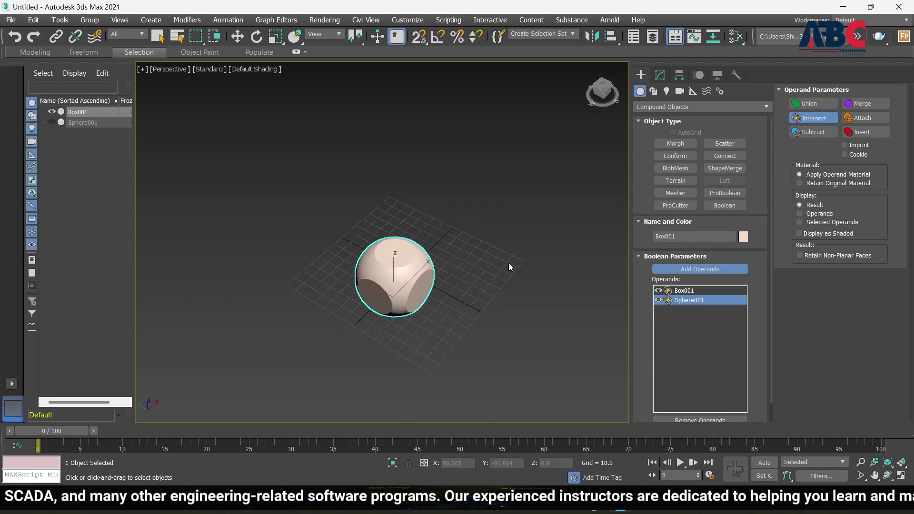
key(ctrl+z)
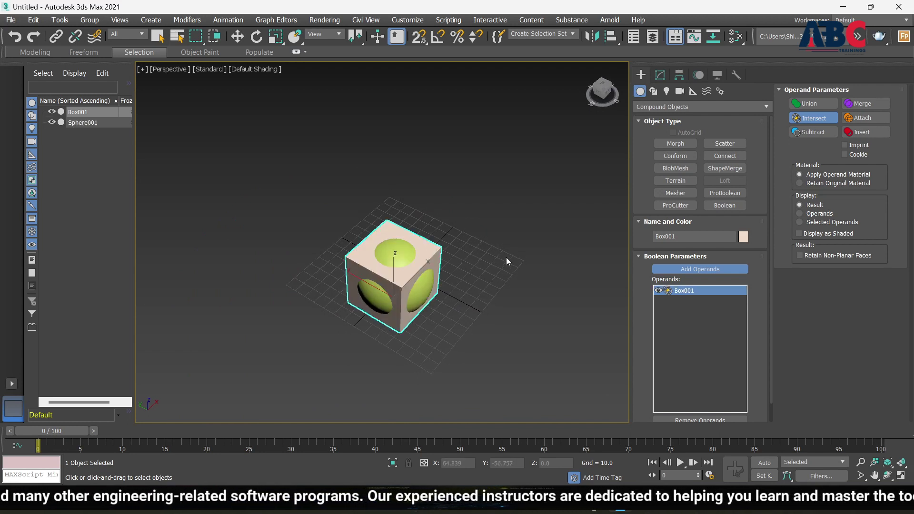
key(ctrl+z)
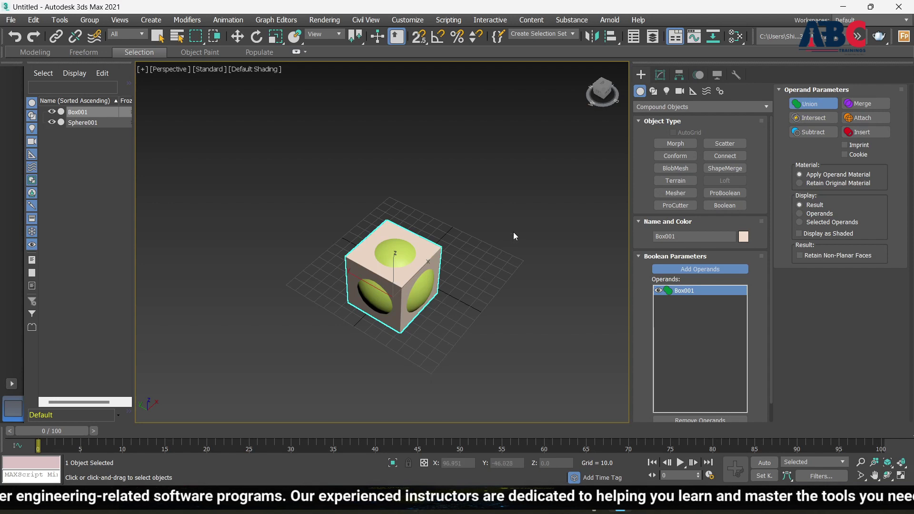
key(w)
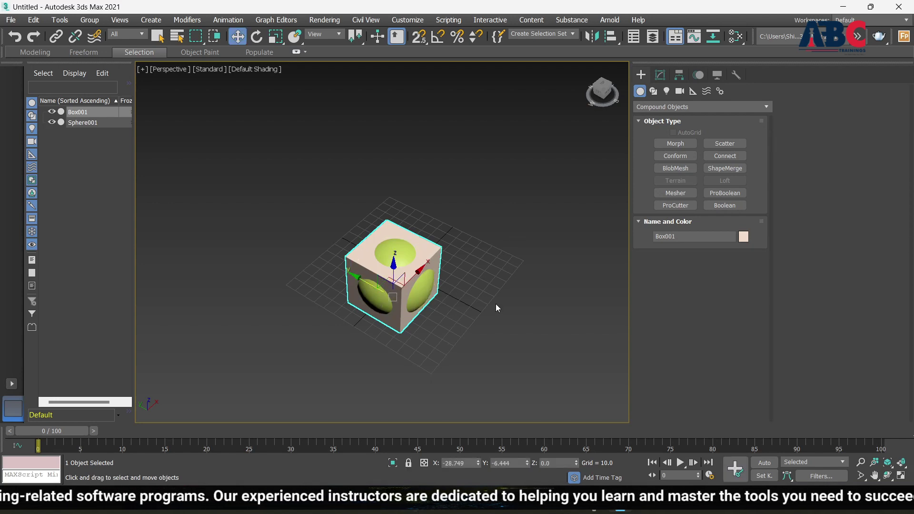
mouse_move(496, 308)
alt+middle_down()
mouse_move(424, 243)
mouse_move(368, 235)
mouse_move(404, 245)
mouse_move(409, 277)
mouse_move(416, 249)
mouse_move(384, 258)
mouse_move(399, 266)
mouse_move(375, 243)
alt+middle_up()
scroll(376, 243, up, 3)
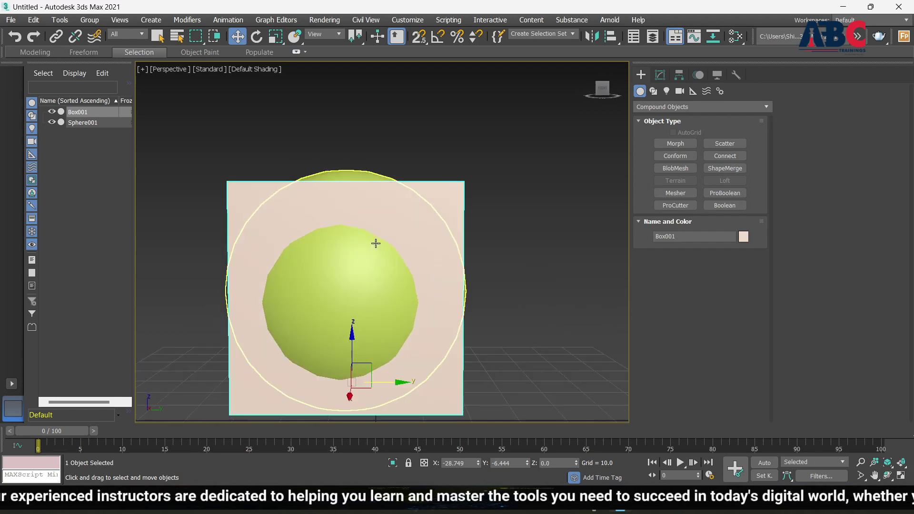
scroll(376, 244, down, 5)
alt+middle_drag(448, 250, 389, 273)
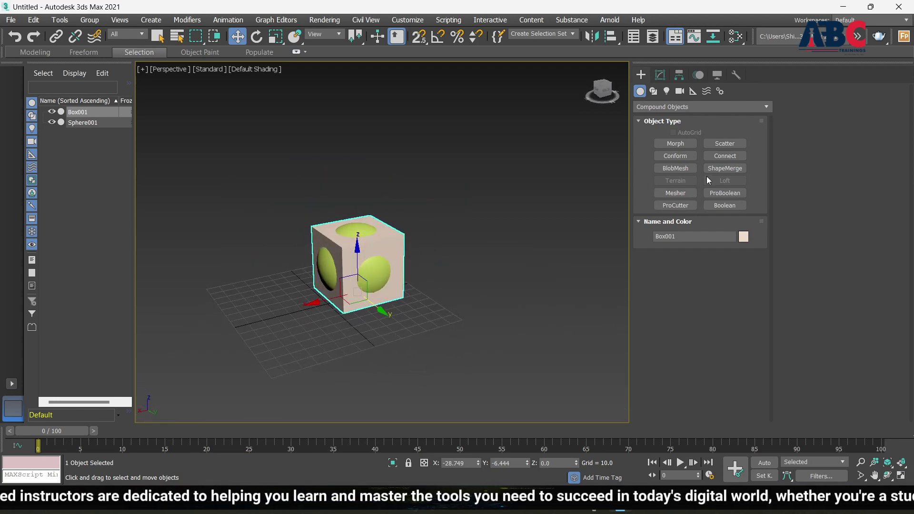
click(452, 252)
click(377, 272)
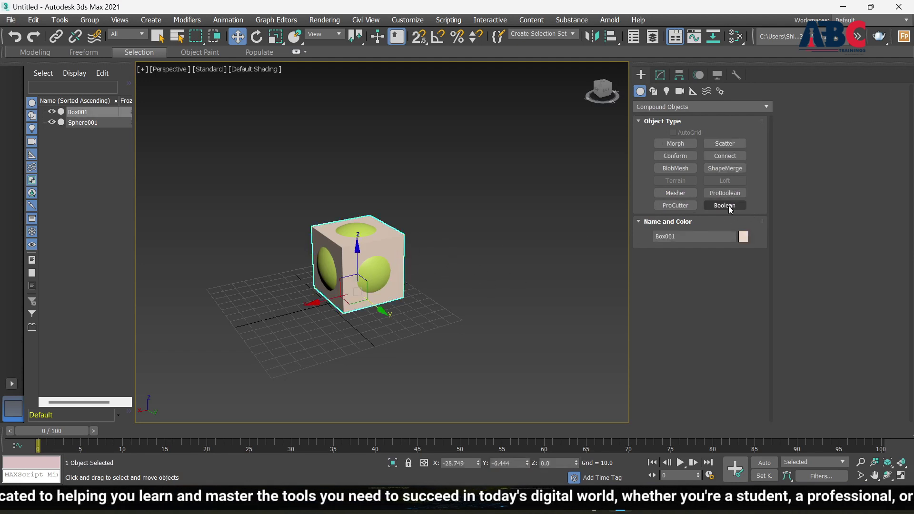
click(728, 206)
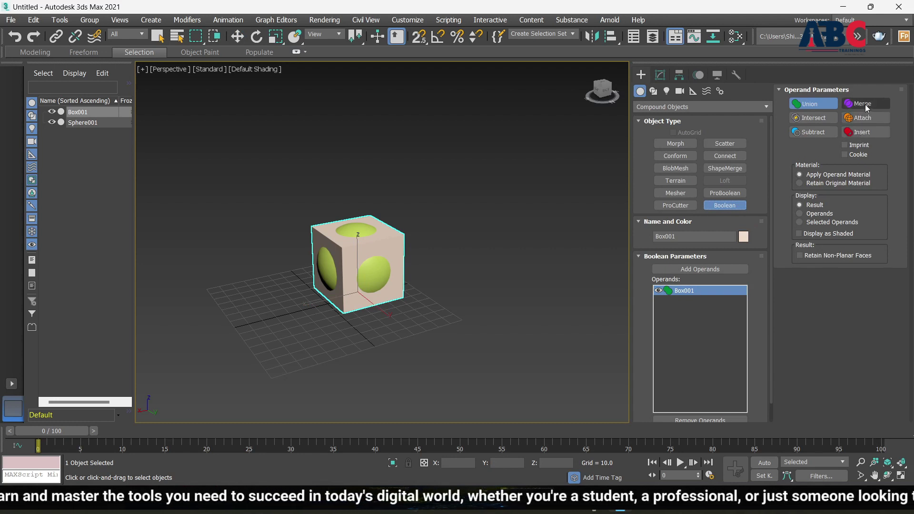
click(864, 104)
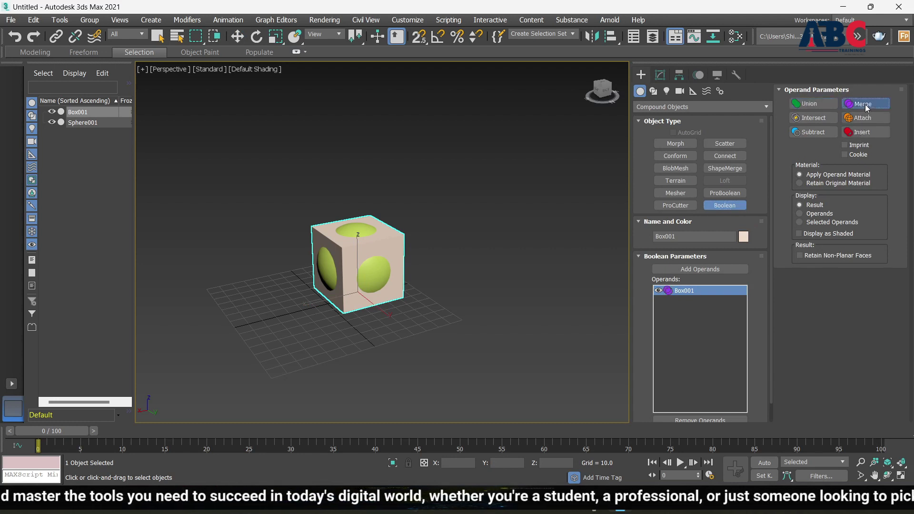
click(710, 271)
scroll(428, 286, up, 2)
scroll(427, 285, up, 3)
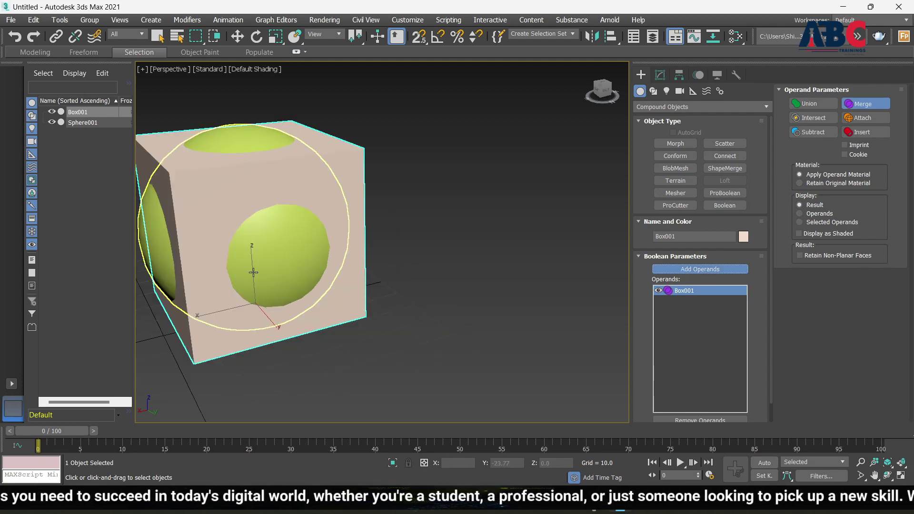
key(z)
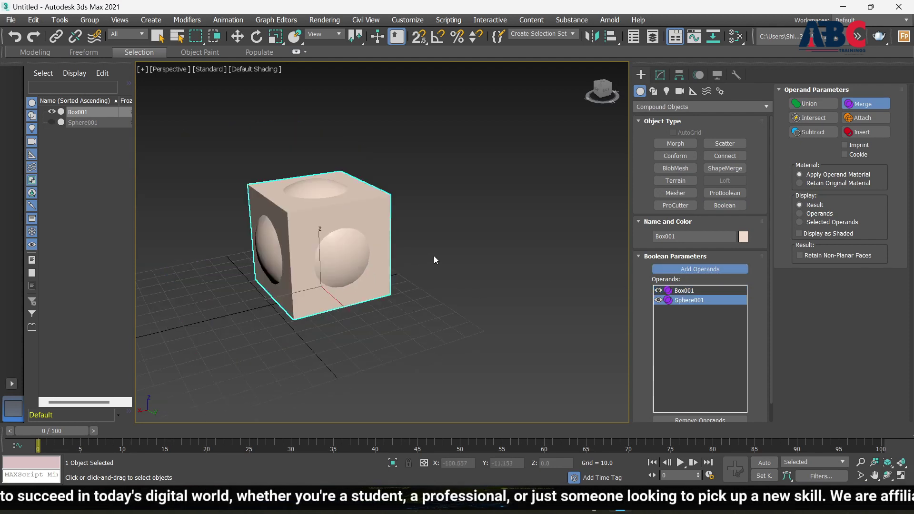
mouse_move(433, 256)
alt+middle_down()
mouse_move(407, 239)
mouse_move(311, 256)
mouse_move(372, 266)
mouse_move(424, 209)
mouse_move(531, 216)
mouse_move(496, 255)
mouse_move(591, 205)
mouse_move(502, 167)
mouse_move(456, 213)
mouse_move(503, 242)
mouse_move(518, 226)
mouse_move(465, 271)
mouse_move(472, 269)
alt+middle_up()
key(ctrl+z)
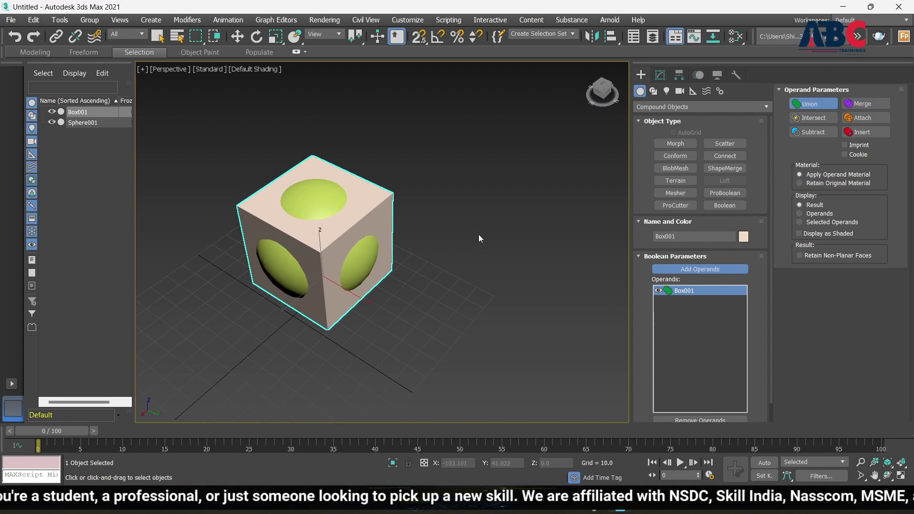
Make Box001 a Boolean and add Sphere001 to it as an Insert operand.
key(w)
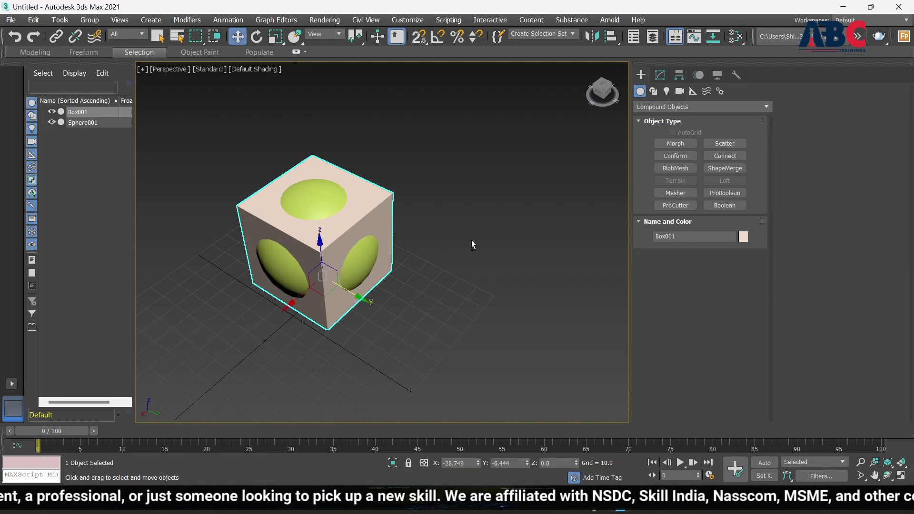
click(531, 236)
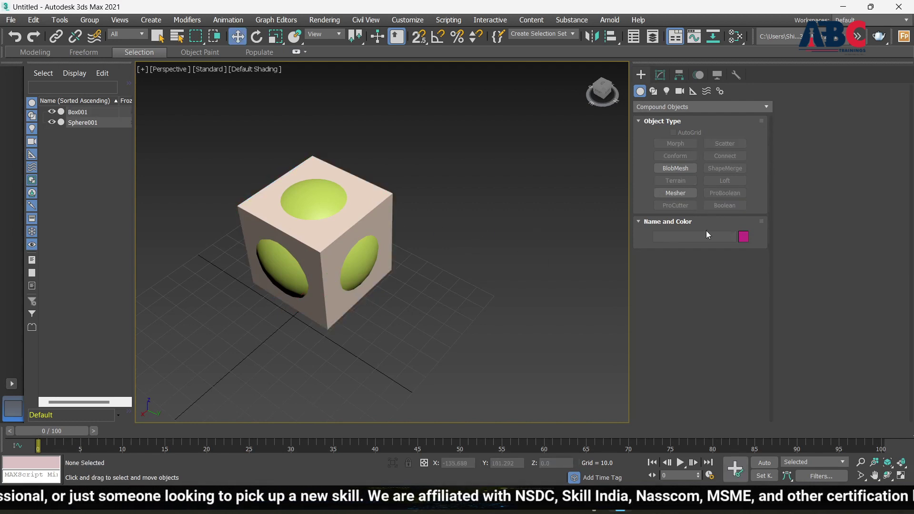
click(392, 233)
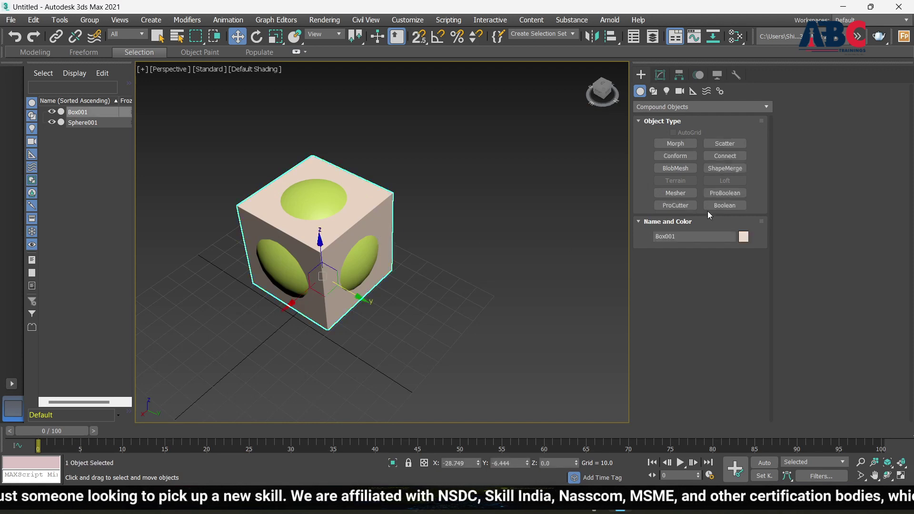
click(712, 205)
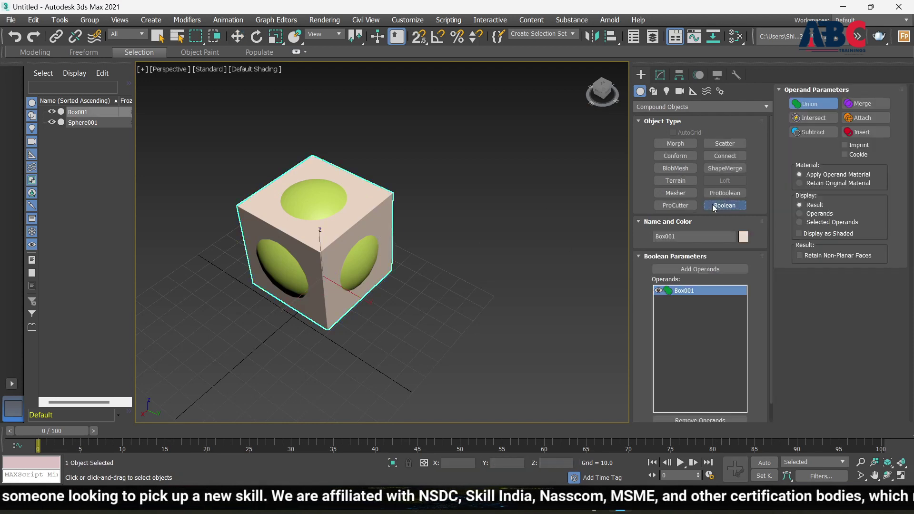
click(868, 140)
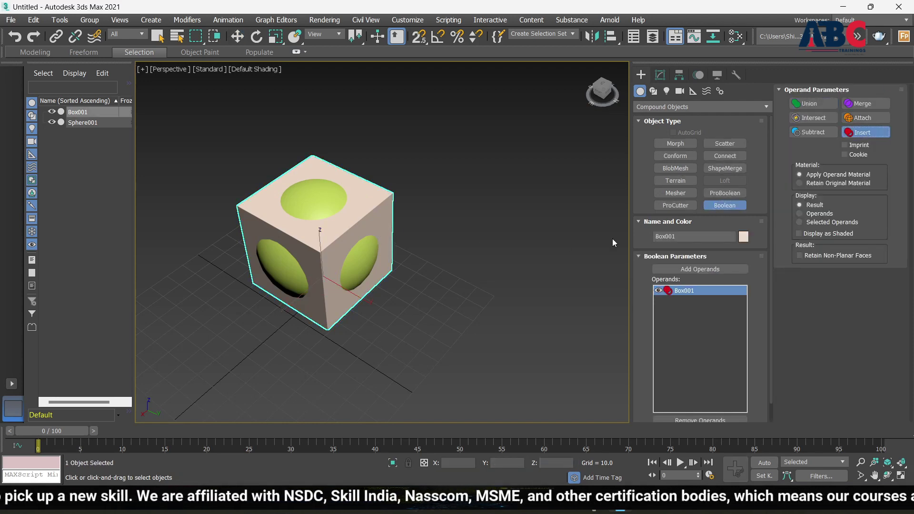
click(713, 272)
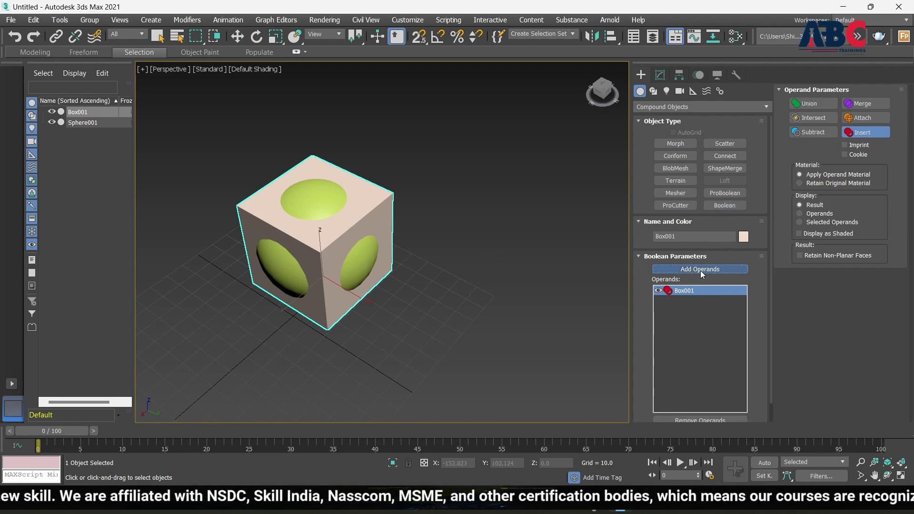
click(364, 263)
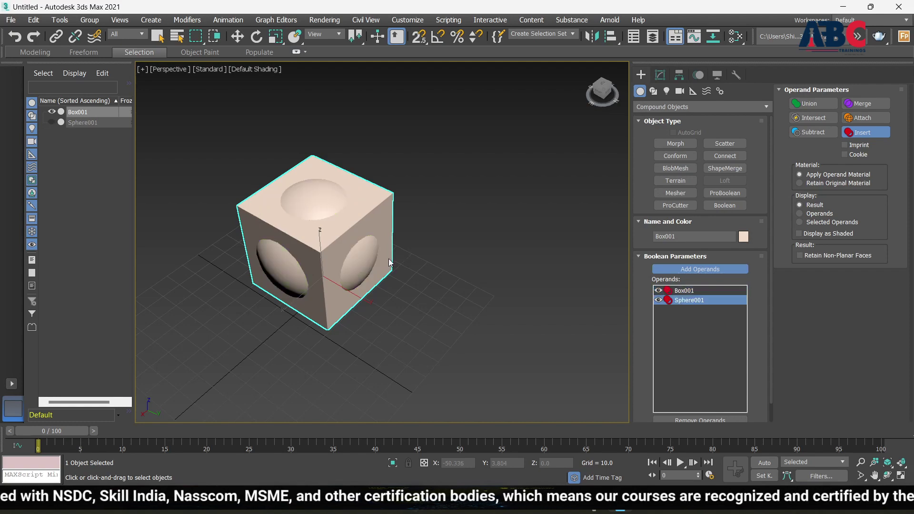
Inspect the dented box, move it along Y, then undo the move and insert.
mouse_move(456, 244)
alt+middle_down()
mouse_move(349, 222)
mouse_move(418, 216)
mouse_move(365, 224)
mouse_move(331, 208)
mouse_move(427, 225)
mouse_move(323, 199)
mouse_move(442, 133)
mouse_move(414, 245)
alt+middle_up()
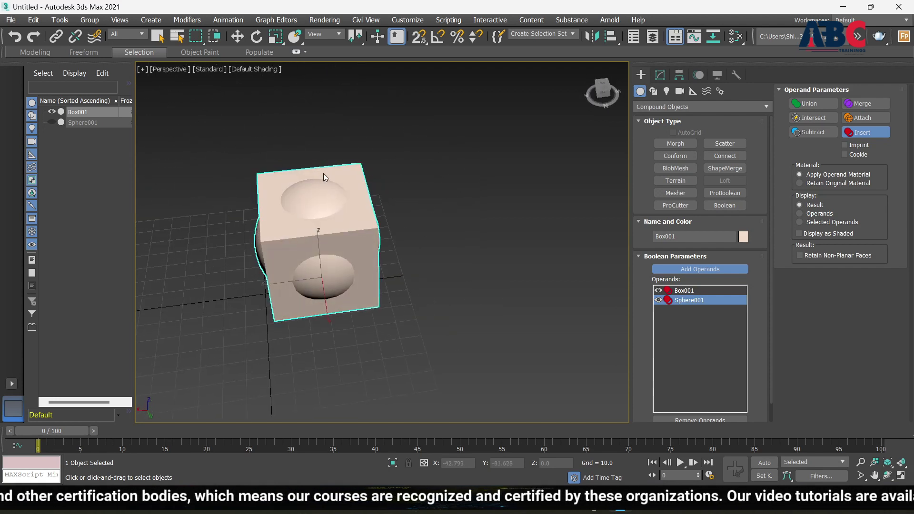
click(238, 36)
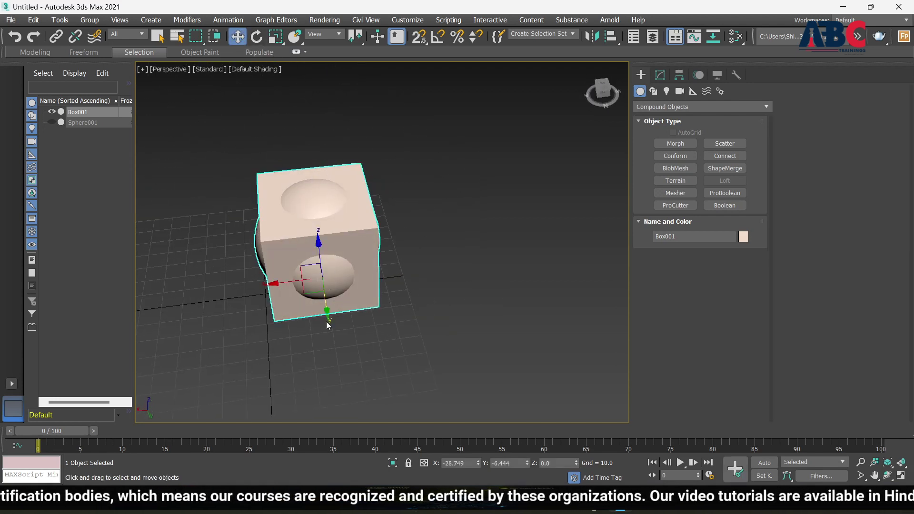
drag(327, 314, 328, 317)
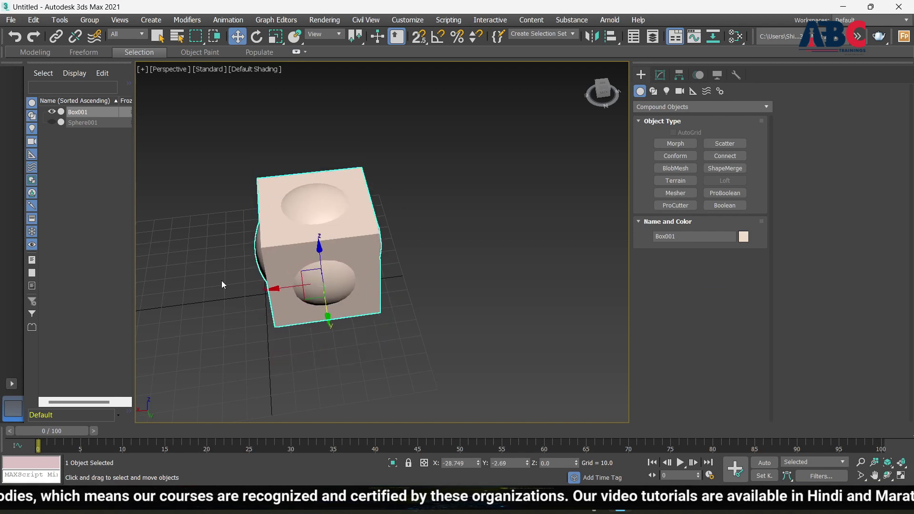
mouse_move(416, 295)
alt+middle_down()
mouse_move(431, 262)
mouse_move(456, 249)
alt+middle_up()
click(457, 250)
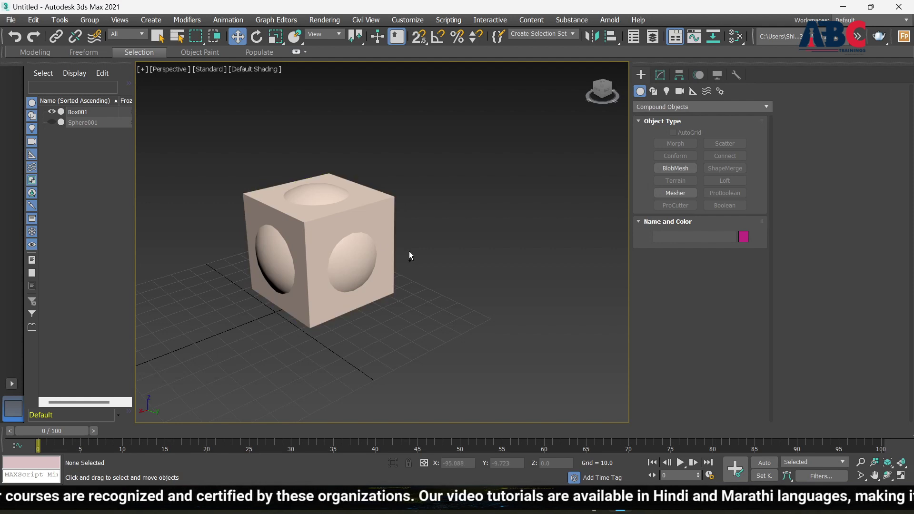
key(ctrl+z)
key(ctrl+z)
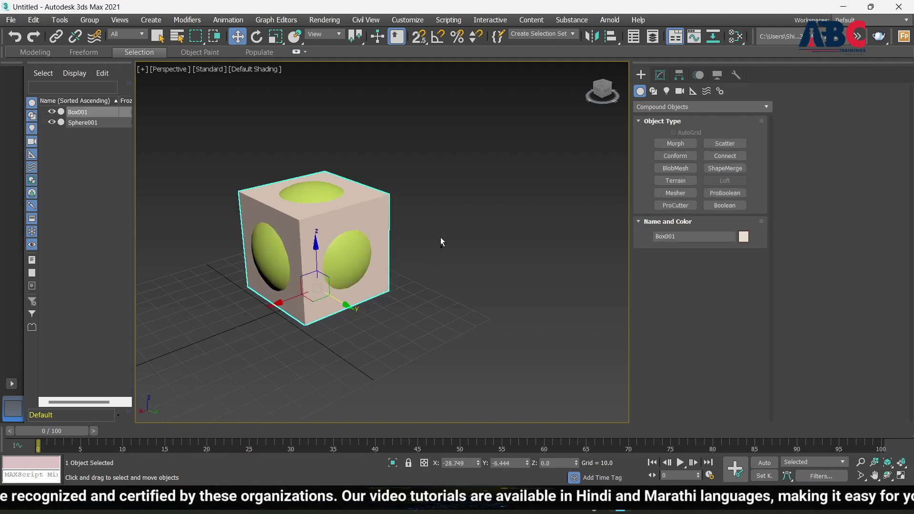
Make Box001 a Boolean with Cookie enabled and add Sphere001 as a Union operand.
click(441, 238)
click(382, 216)
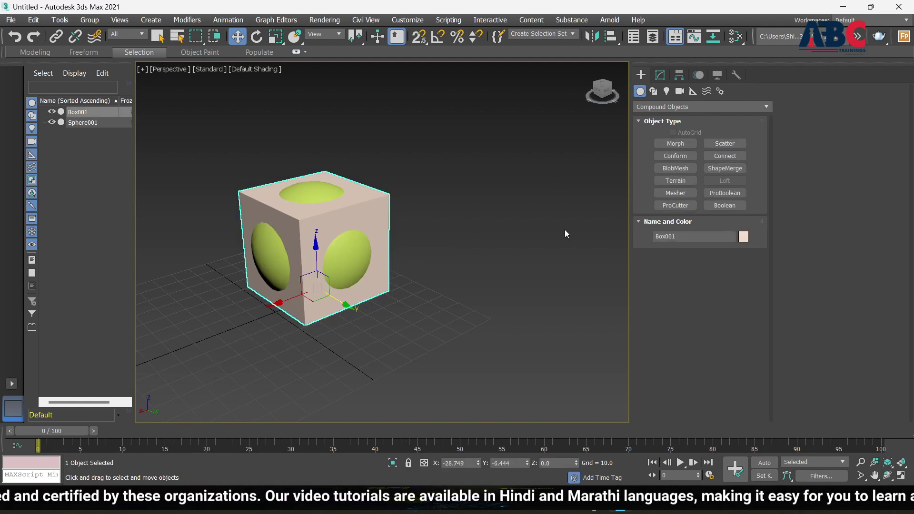
click(722, 205)
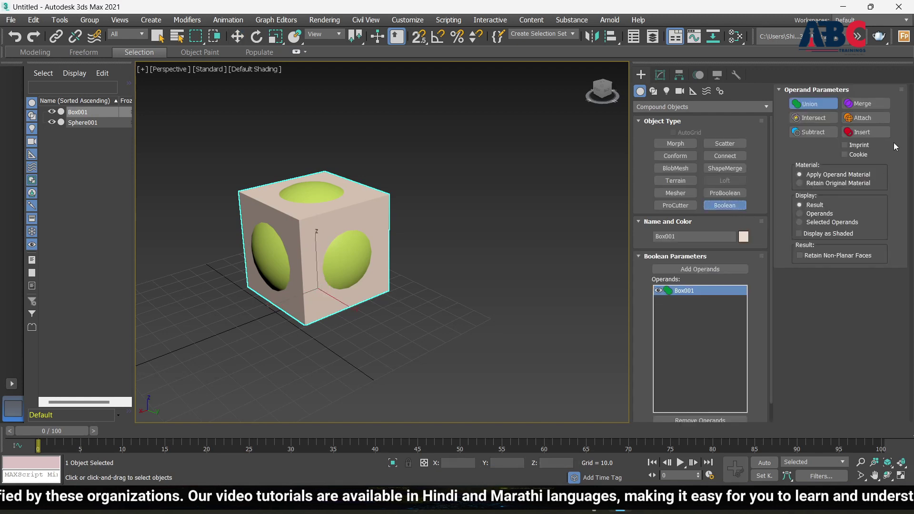
click(862, 153)
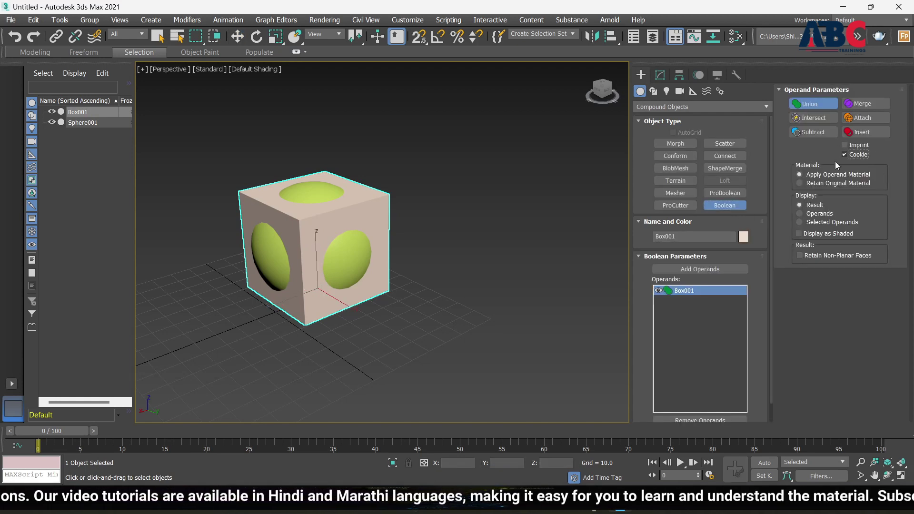
alt+middle_drag(455, 247, 445, 274)
click(707, 269)
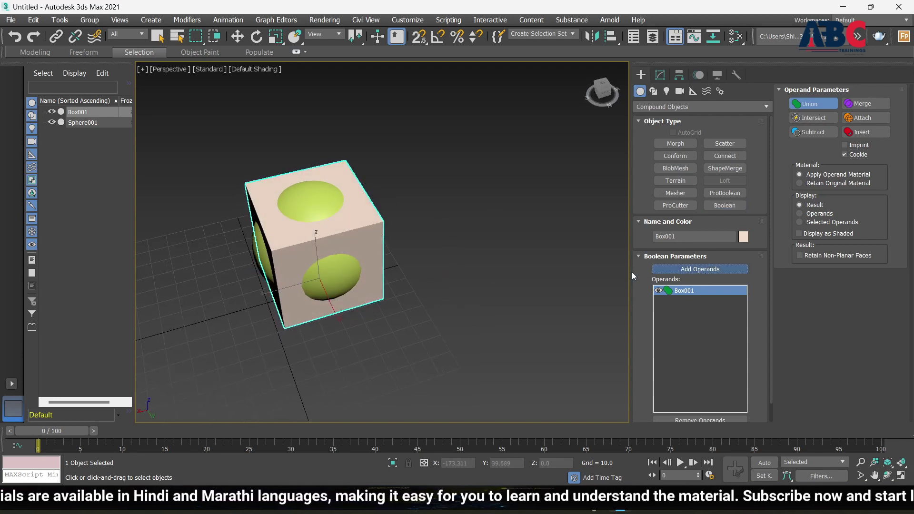
click(344, 270)
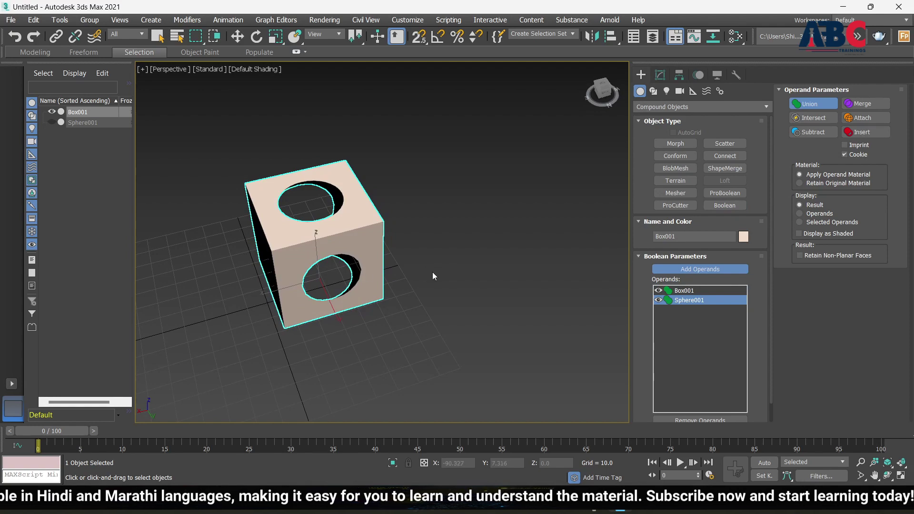
Orbit and zoom to inspect the round holes through the cube's top and sides.
mouse_move(432, 275)
alt+middle_down()
mouse_move(525, 156)
mouse_move(571, 172)
mouse_move(564, 237)
mouse_move(534, 287)
mouse_move(467, 276)
mouse_move(456, 239)
mouse_move(408, 233)
mouse_move(398, 216)
mouse_move(452, 229)
alt+middle_up()
scroll(298, 264, up, 5)
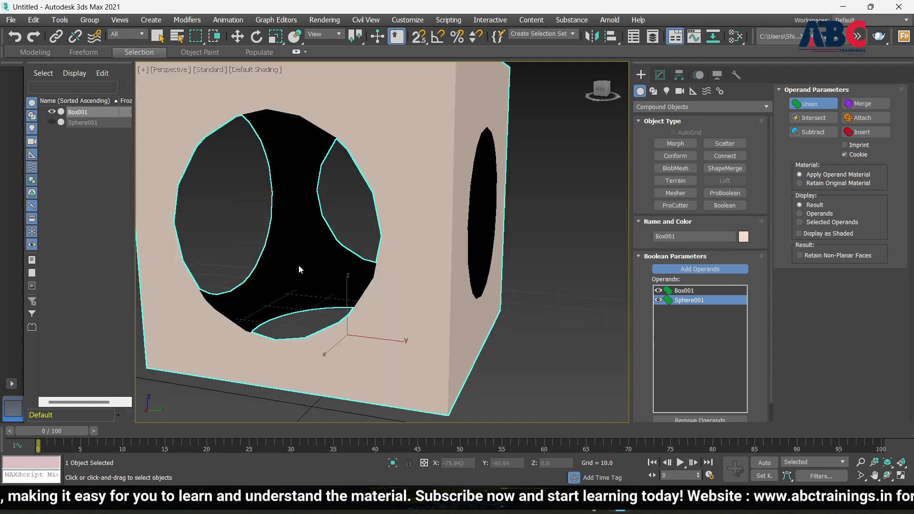
scroll(299, 265, down, 5)
scroll(298, 259, up, 5)
scroll(298, 261, down, 3)
scroll(297, 271, up, 3)
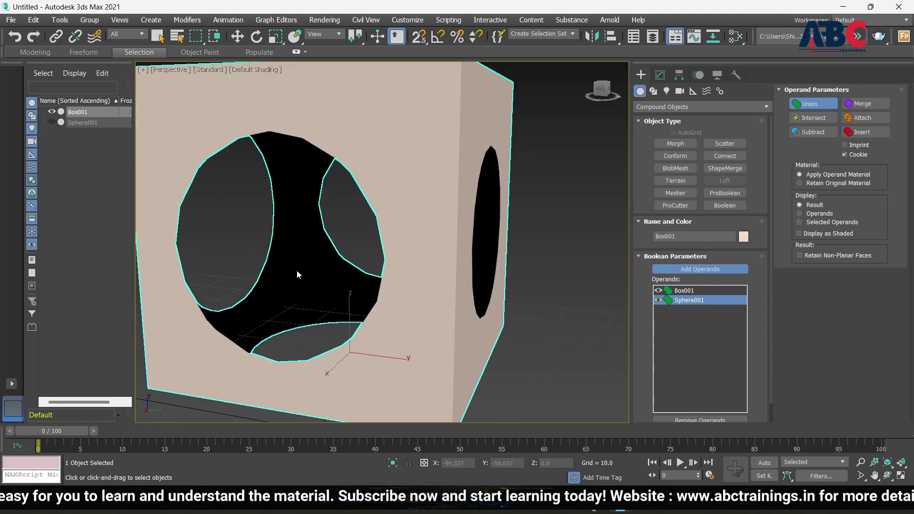
mouse_move(297, 275)
alt+middle_down()
mouse_move(302, 310)
mouse_move(287, 342)
mouse_move(258, 328)
mouse_move(257, 295)
mouse_move(247, 318)
mouse_move(276, 327)
mouse_move(361, 286)
mouse_move(422, 292)
mouse_move(431, 315)
mouse_move(370, 321)
mouse_move(298, 269)
mouse_move(283, 270)
mouse_move(302, 253)
mouse_move(382, 241)
mouse_move(391, 307)
mouse_move(324, 281)
mouse_move(363, 248)
mouse_move(430, 265)
mouse_move(430, 284)
mouse_move(429, 262)
mouse_move(420, 296)
mouse_move(401, 305)
mouse_move(318, 296)
mouse_move(387, 293)
mouse_move(354, 290)
mouse_move(395, 280)
mouse_move(417, 294)
mouse_move(520, 291)
mouse_move(400, 292)
alt+middle_up()
scroll(389, 296, down, 5)
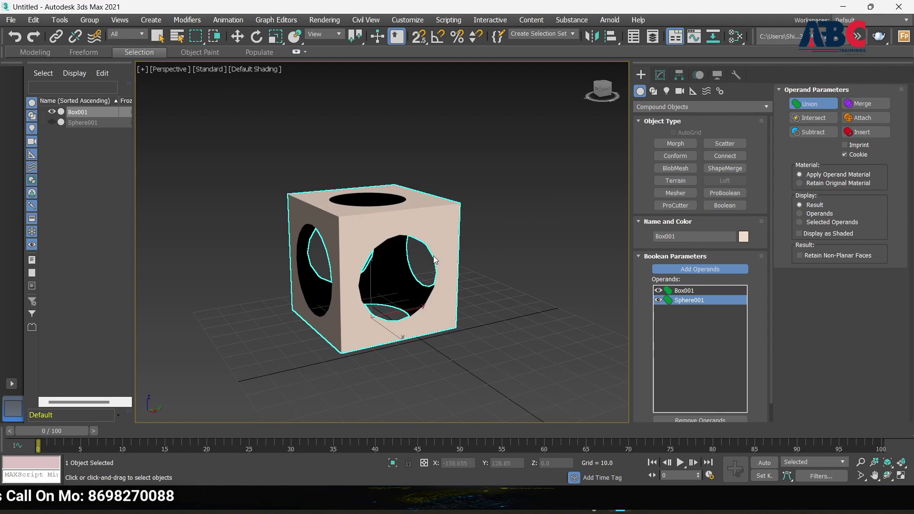
mouse_move(435, 259)
alt+middle_down()
mouse_move(389, 285)
mouse_move(450, 245)
mouse_move(537, 244)
mouse_move(385, 261)
mouse_move(462, 210)
mouse_move(464, 232)
mouse_move(561, 227)
alt+middle_up()
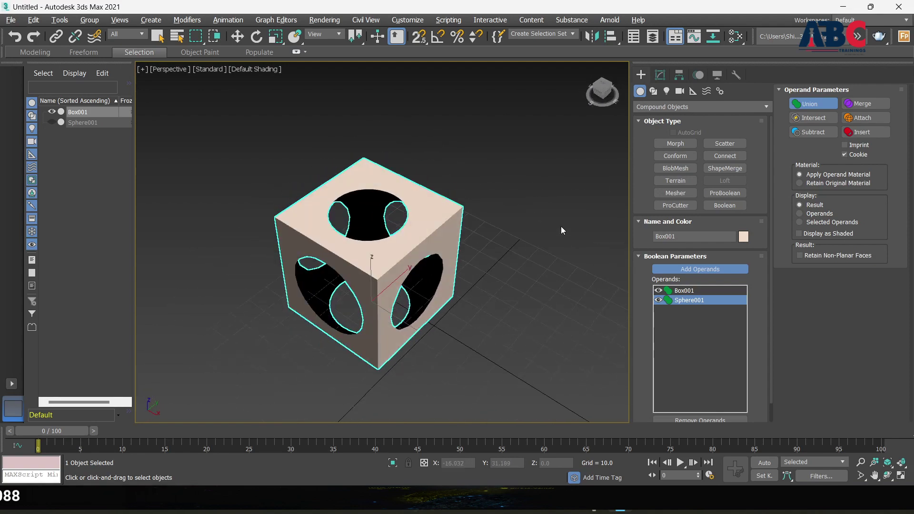
key(ctrl+z)
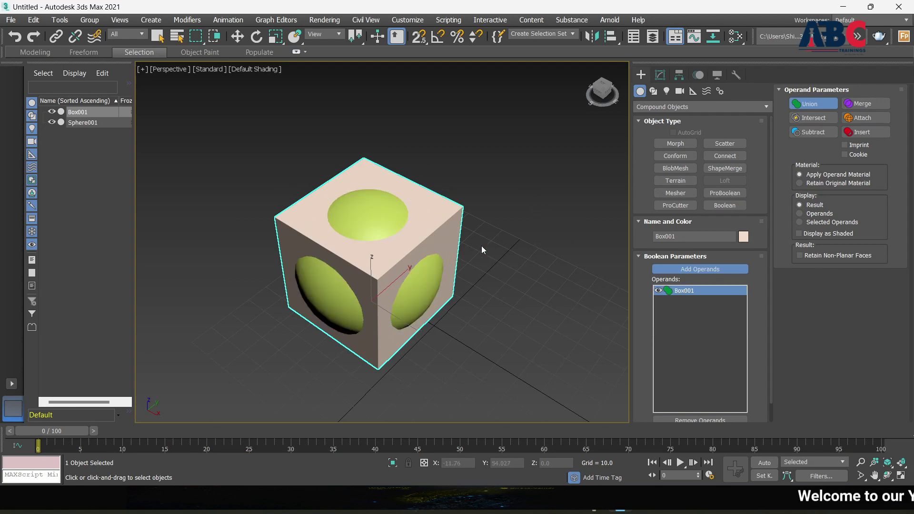
Orbit and zoom to check the green sphere protruding through the box faces.
mouse_move(492, 256)
alt+middle_down()
mouse_move(441, 232)
mouse_move(385, 245)
alt+middle_up()
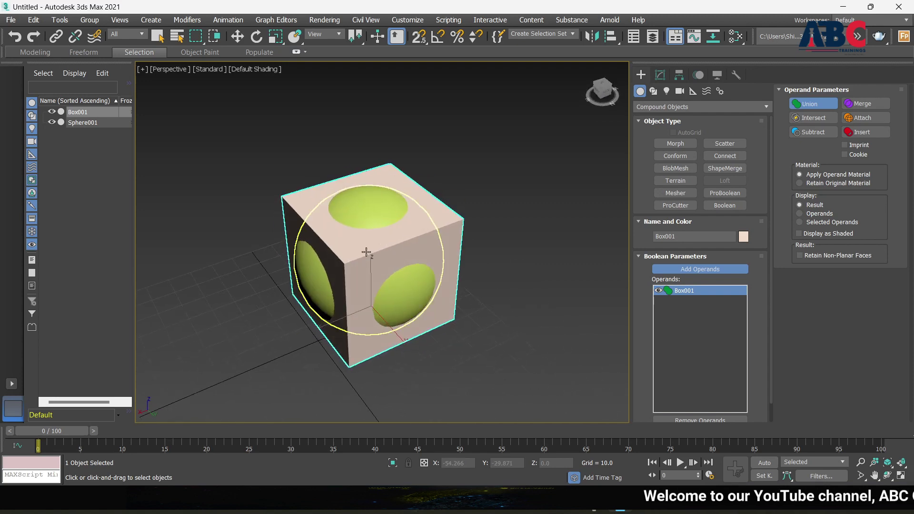
scroll(444, 251, down, 3)
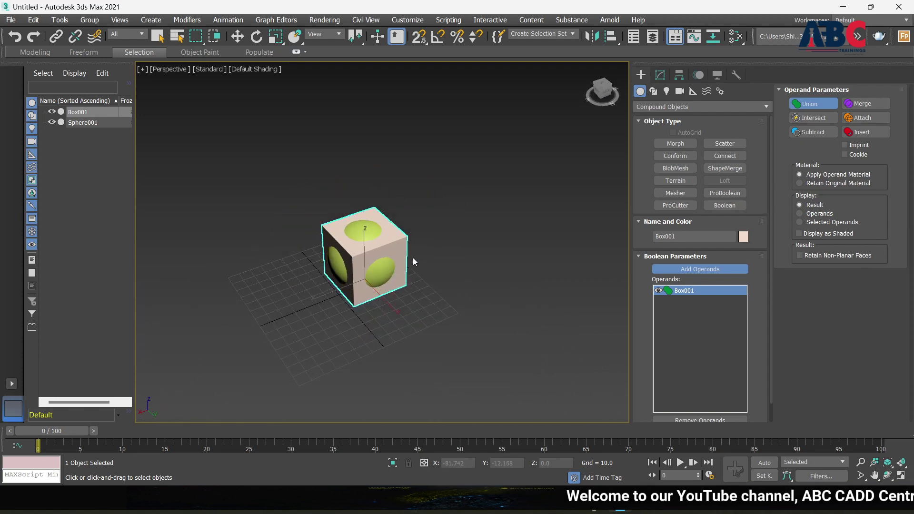
scroll(413, 258, up, 3)
scroll(393, 253, down, 3)
scroll(357, 257, up, 4)
scroll(357, 257, down, 3)
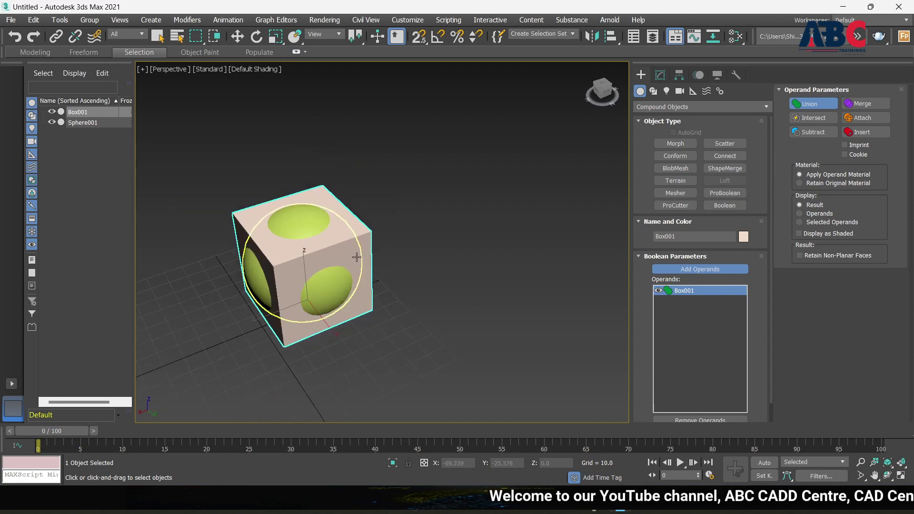
Remove the box and sphere, then choose the Box tool under Standard Primitives.
key(ctrl+z)
key(ctrl+z)
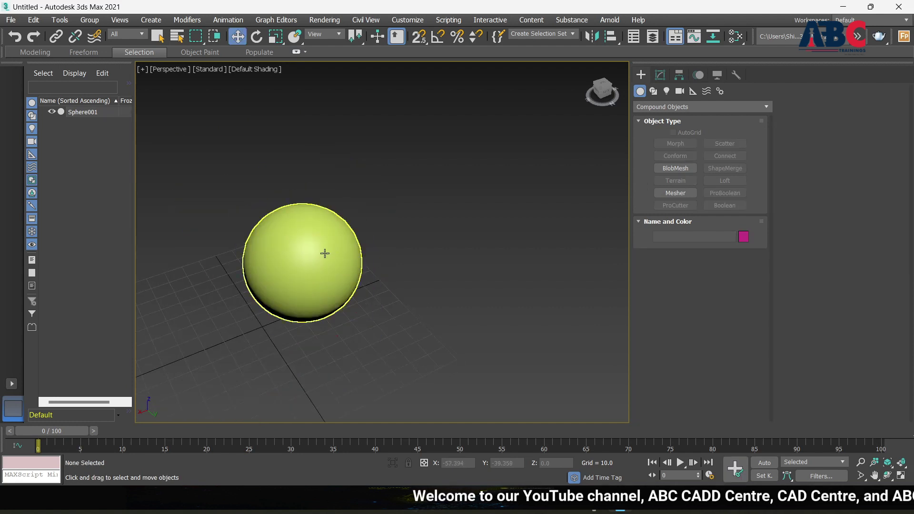
key(ctrl+z)
scroll(357, 264, down, 3)
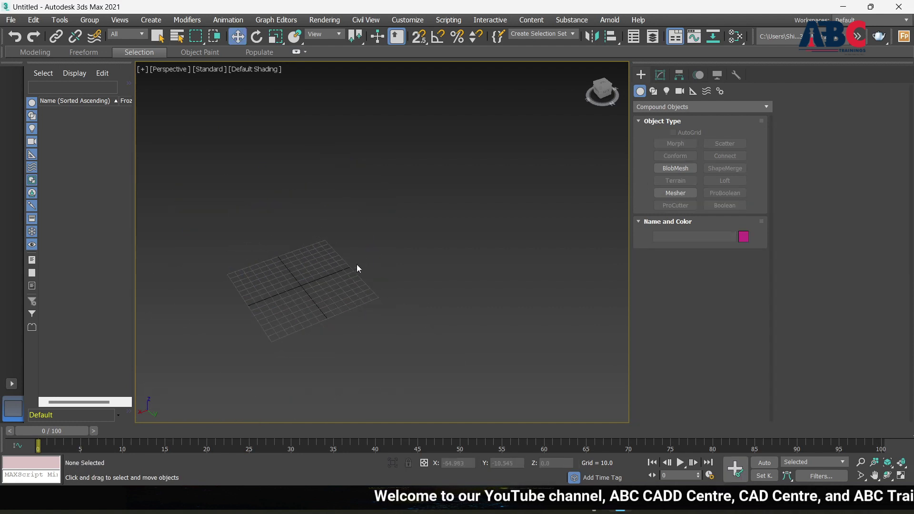
click(656, 107)
click(668, 119)
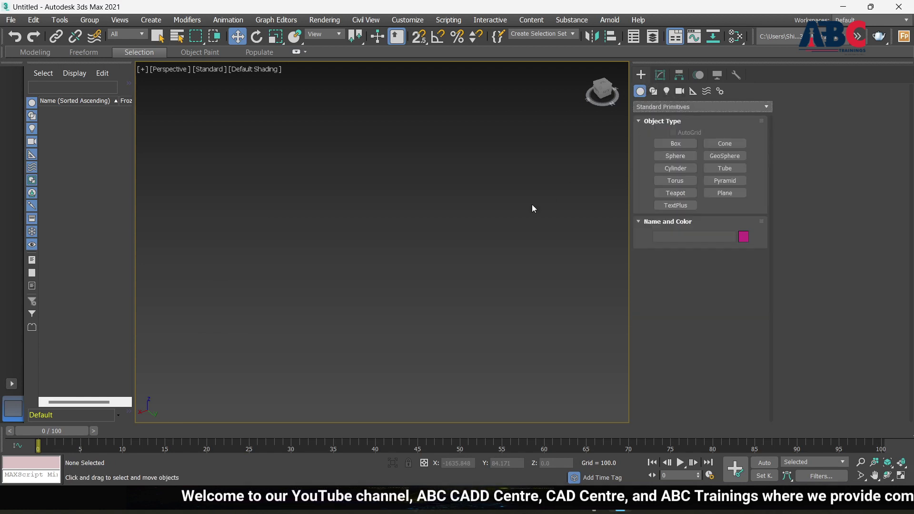
click(680, 144)
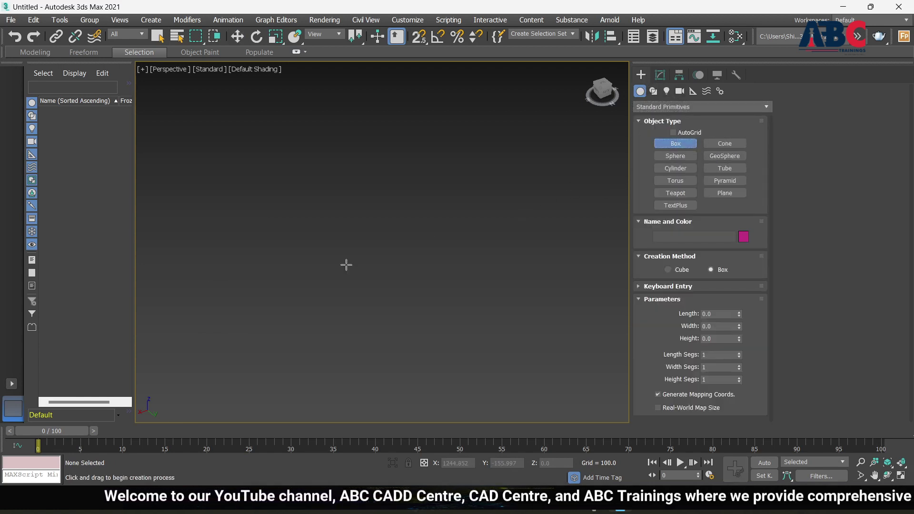
Draw Box001 and size it into a thin wall slab of about 30733 × 789 × 17388.
drag(353, 223, 524, 417)
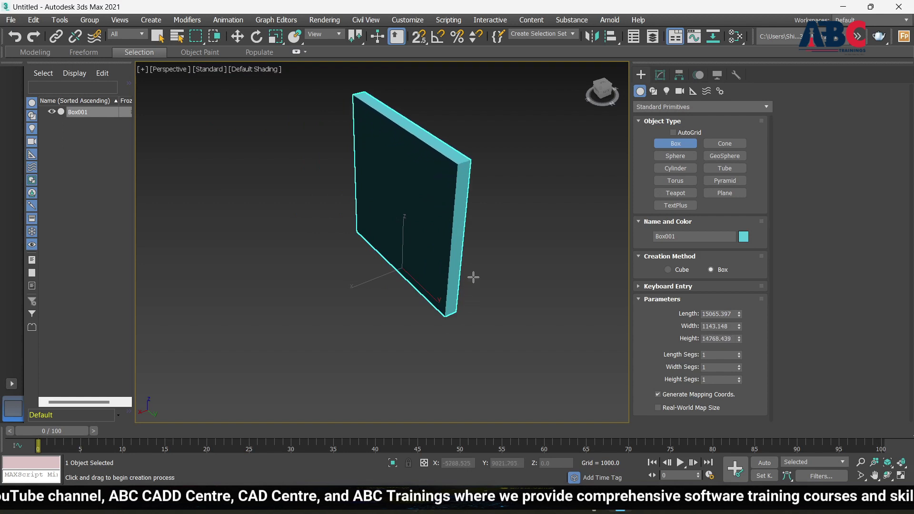
mouse_move(442, 338)
alt+middle_down()
mouse_move(447, 298)
mouse_move(502, 284)
mouse_move(536, 300)
mouse_move(404, 299)
alt+middle_up()
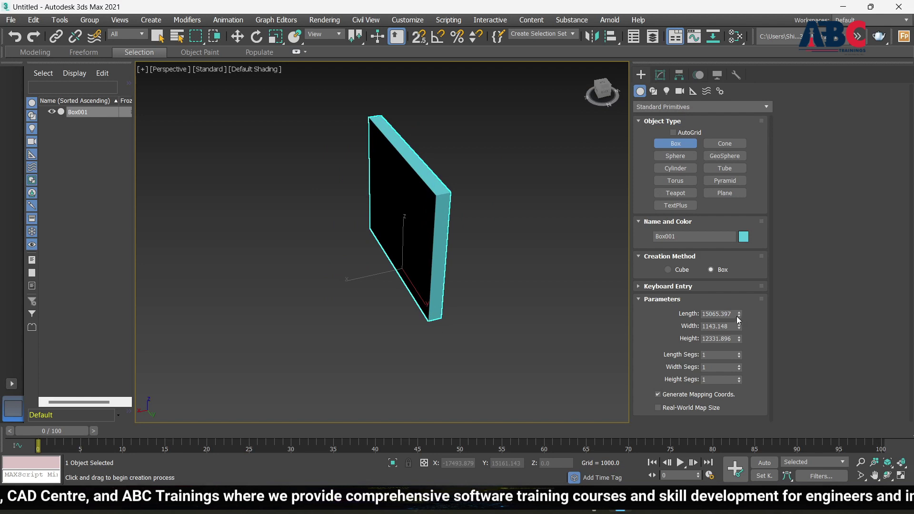
mouse_move(739, 314)
mouse_down()
mouse_move(742, 262)
mouse_move(745, 271)
mouse_up()
mouse_move(738, 330)
mouse_down()
mouse_move(737, 344)
mouse_move(739, 324)
mouse_up()
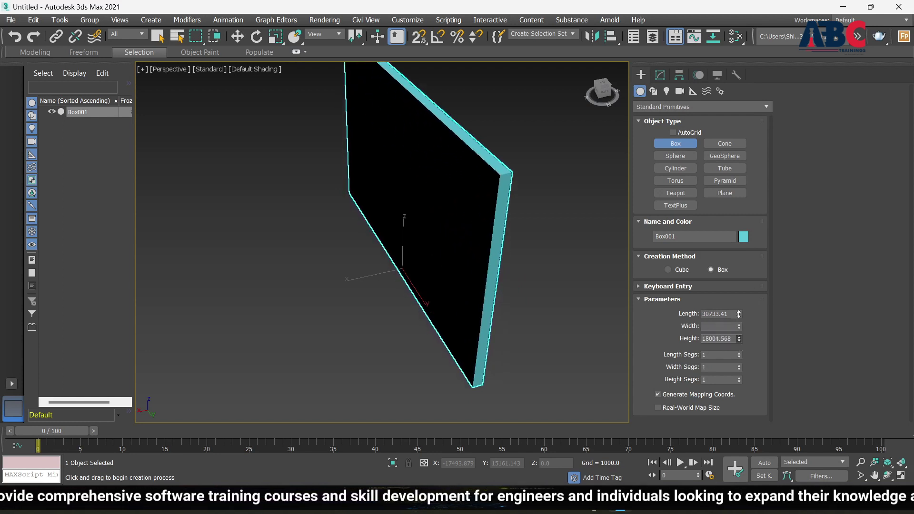
scroll(396, 327, down, 2)
mouse_move(396, 328)
alt+middle_down()
mouse_move(490, 302)
mouse_move(453, 323)
mouse_move(412, 312)
mouse_move(615, 221)
alt+middle_up()
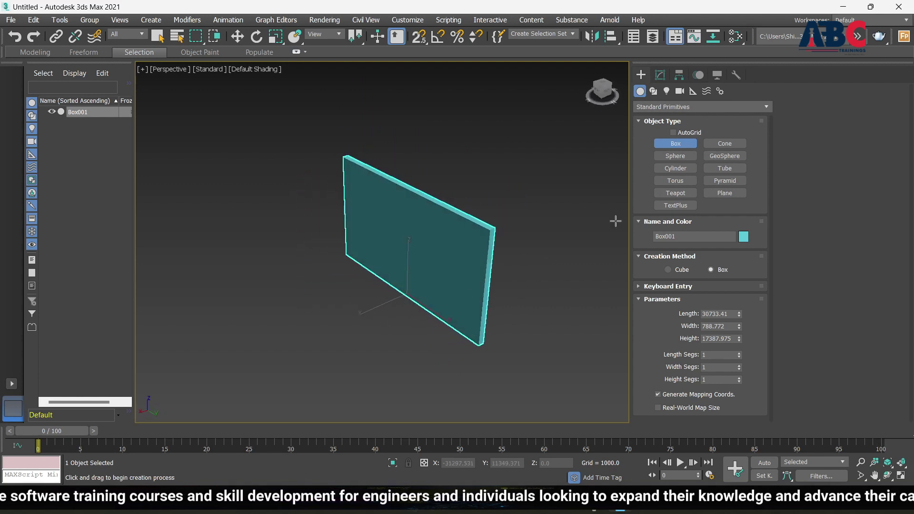
click(676, 143)
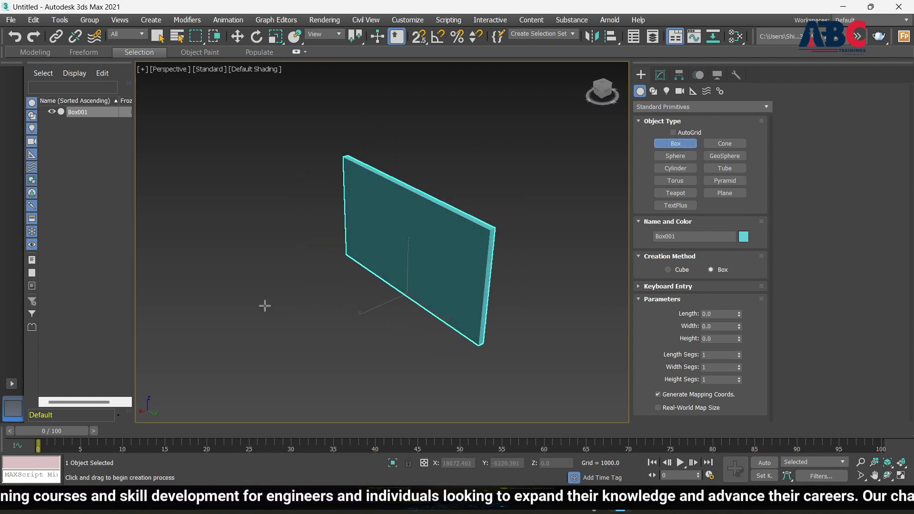
Draw Box002 in front of the wall and size it to about 8355 × 1576 × 15506.
drag(317, 296, 367, 342)
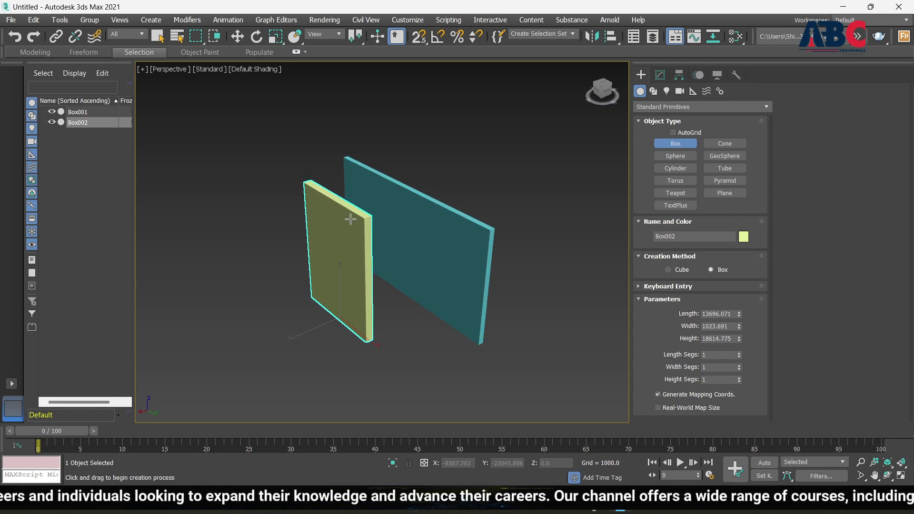
mouse_move(291, 327)
alt+middle_down()
mouse_move(370, 288)
mouse_move(390, 293)
alt+middle_up()
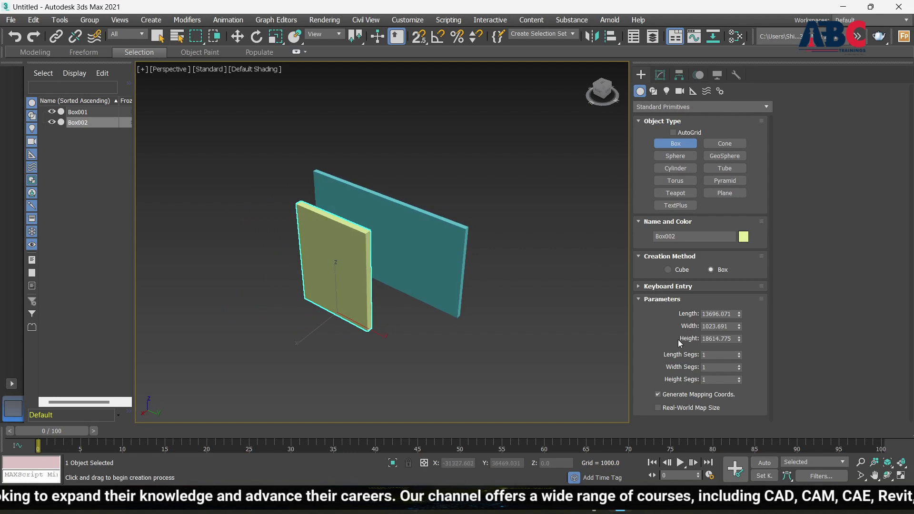
drag(740, 316, 741, 336)
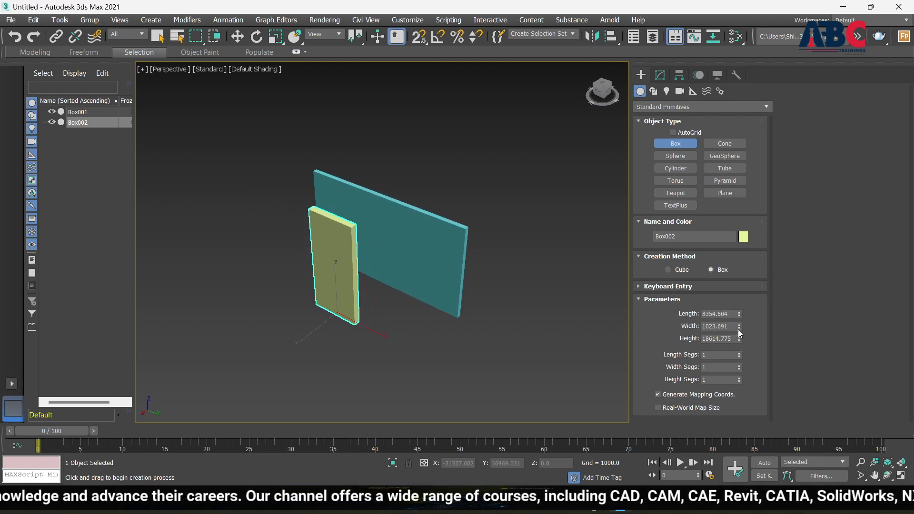
drag(739, 328, 743, 303)
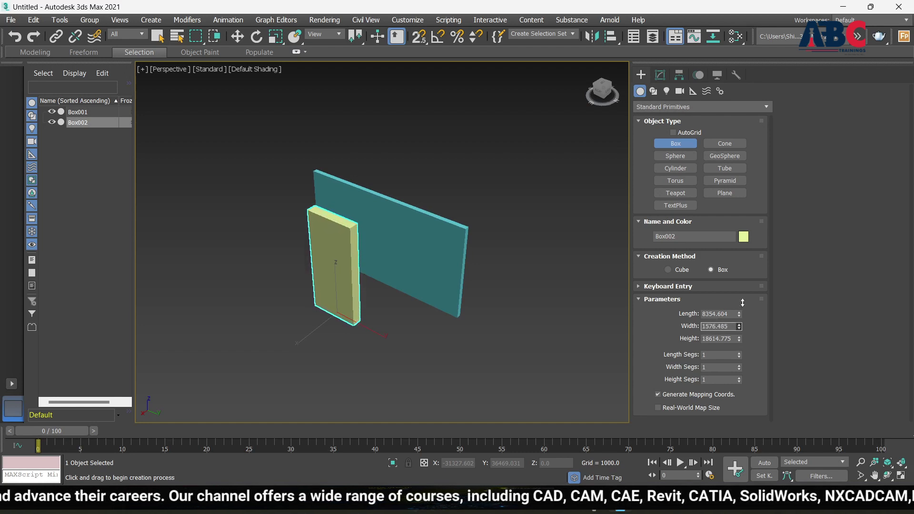
drag(740, 339, 740, 343)
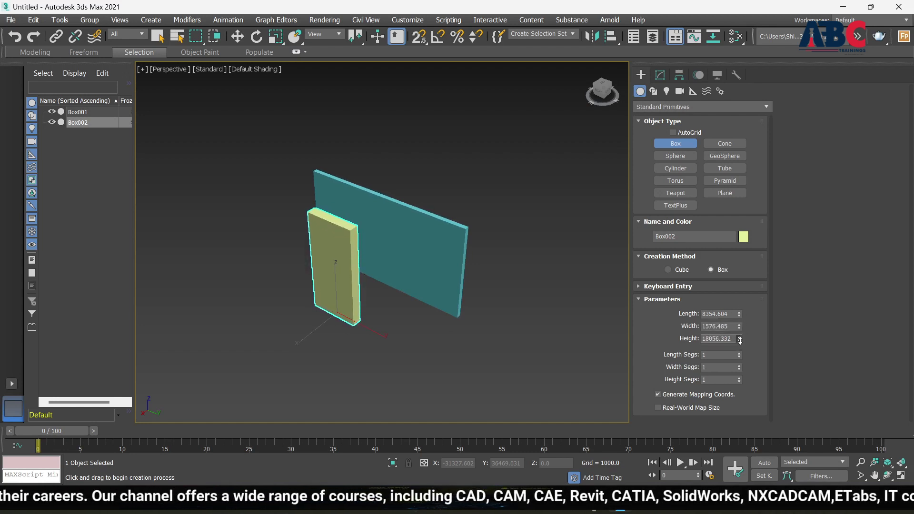
alt+middle_drag(313, 357, 360, 330)
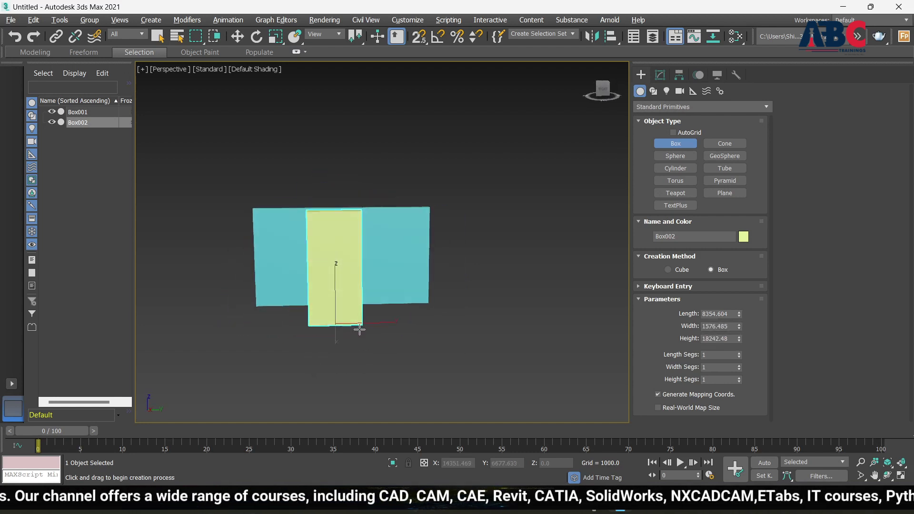
drag(741, 343, 739, 347)
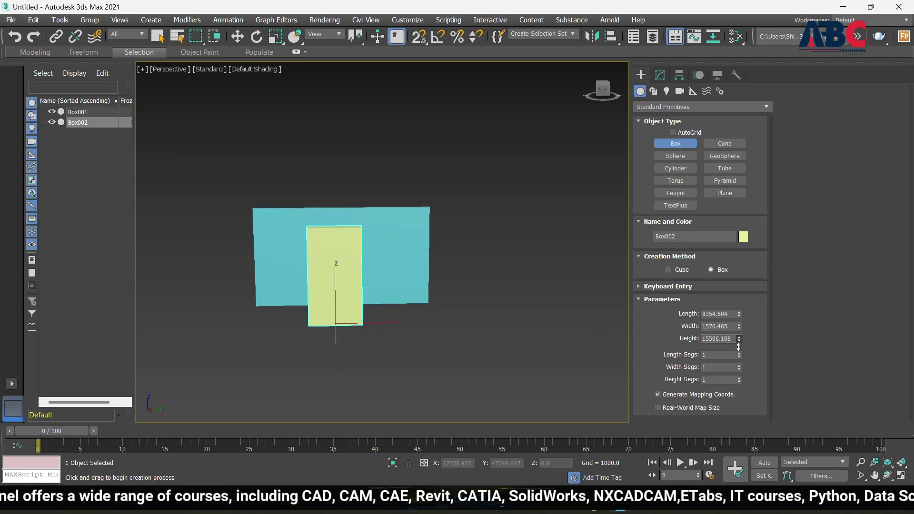
mouse_move(481, 322)
alt+middle_down()
mouse_move(459, 317)
mouse_move(395, 334)
alt+middle_up()
click(681, 146)
Draw a window-sized box, Box003 (about 10635 × 1506 × 8400), beside the door box.
alt+middle_drag(592, 194, 407, 297)
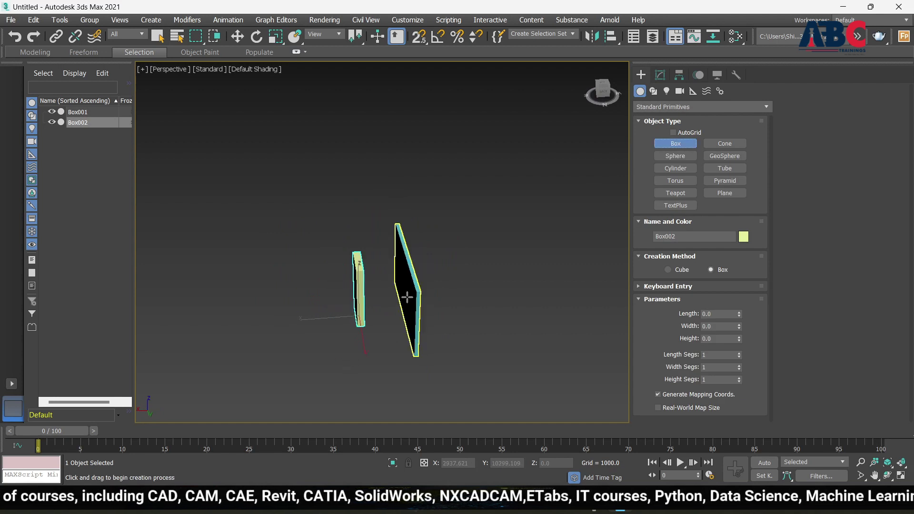
scroll(356, 360, up, 2)
drag(386, 333, 386, 388)
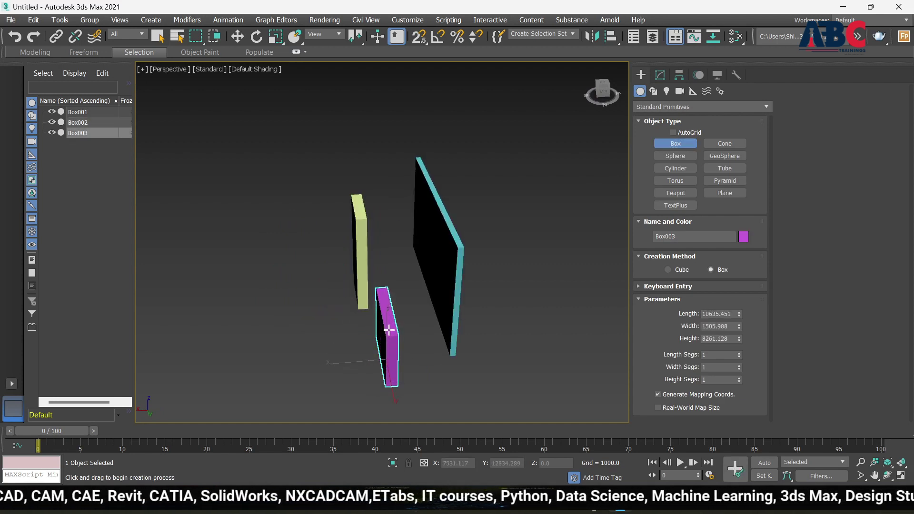
mouse_move(367, 360)
alt+middle_down()
mouse_move(467, 323)
mouse_move(463, 363)
mouse_move(427, 367)
mouse_move(465, 367)
mouse_move(443, 343)
alt+middle_up()
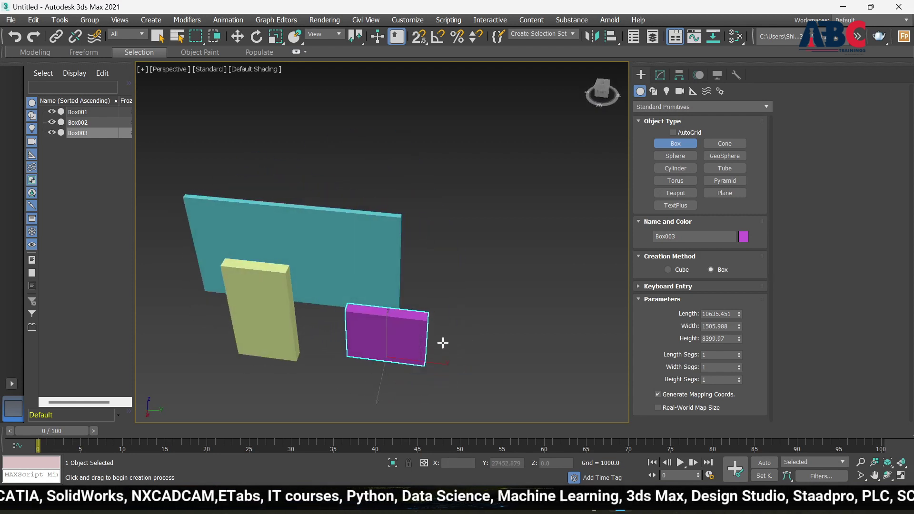
click(487, 213)
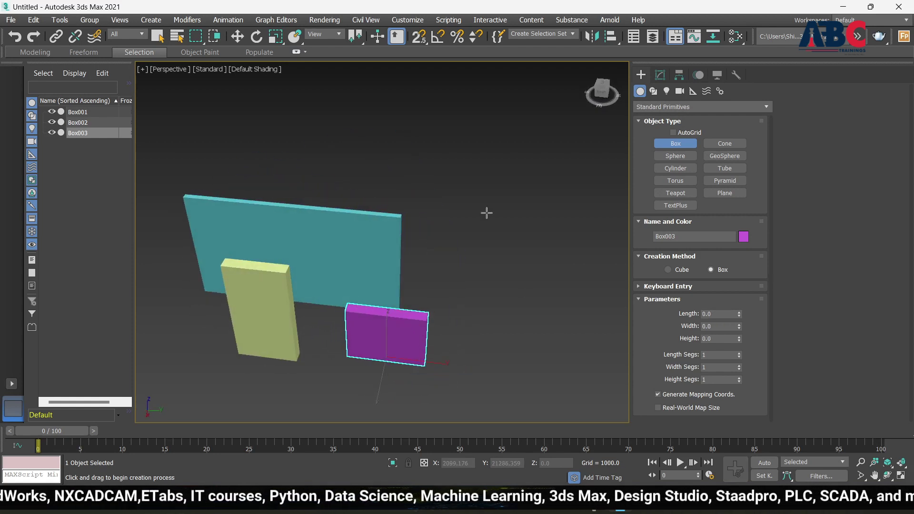
click(237, 34)
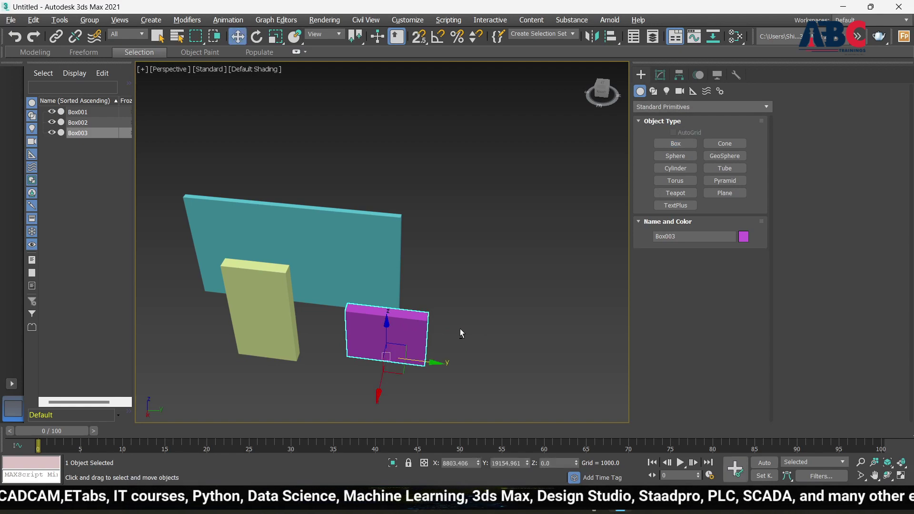
In the maximized Top view, move window box Box003 down and left onto the wall line.
key(alt+w)
key(alt+w)
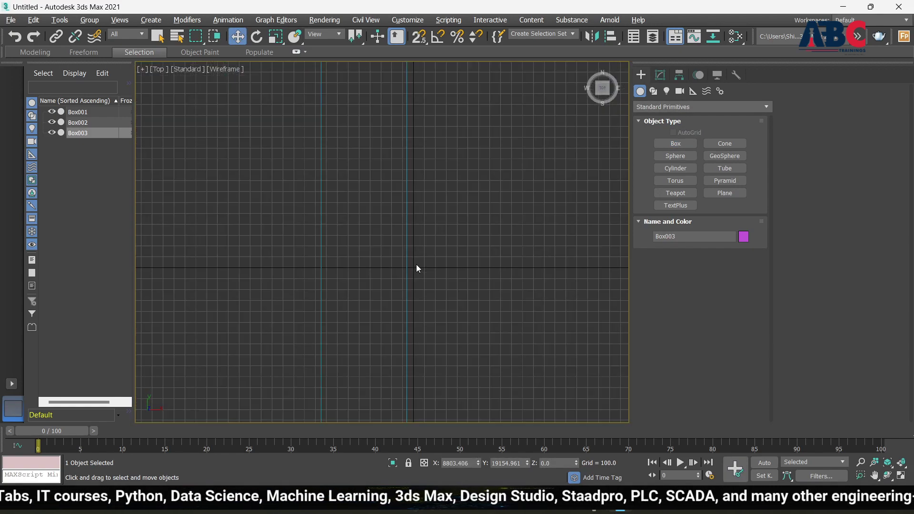
scroll(416, 264, down, 6)
middle_drag(391, 252, 361, 260)
scroll(428, 261, up, 2)
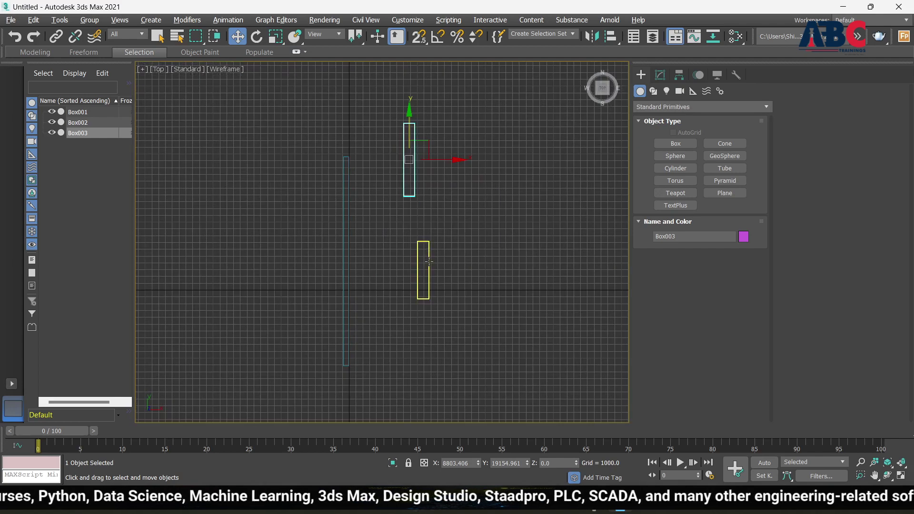
drag(408, 115, 412, 160)
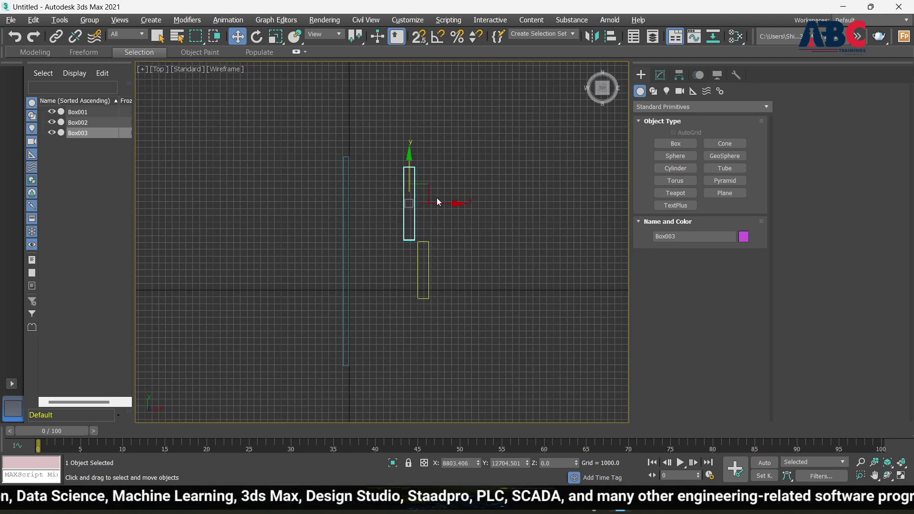
drag(454, 203, 392, 205)
scroll(333, 159, up, 4)
scroll(359, 154, down, 3)
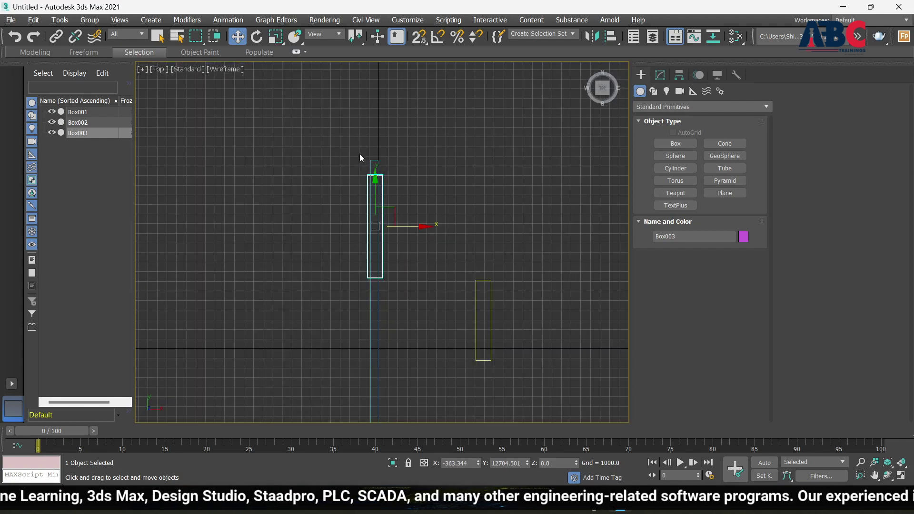
Move door box Box002 down and left so it lines up with the wall panel.
click(514, 329)
scroll(431, 253, down, 3)
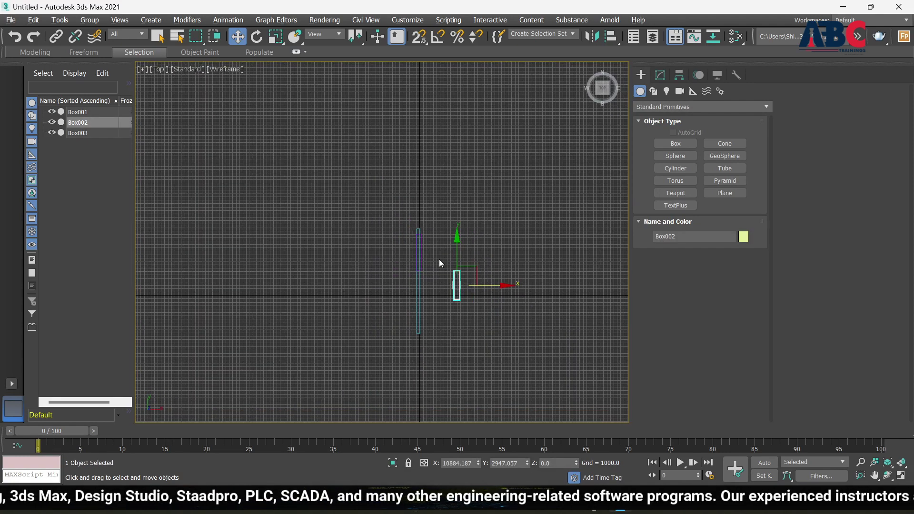
drag(459, 245, 465, 263)
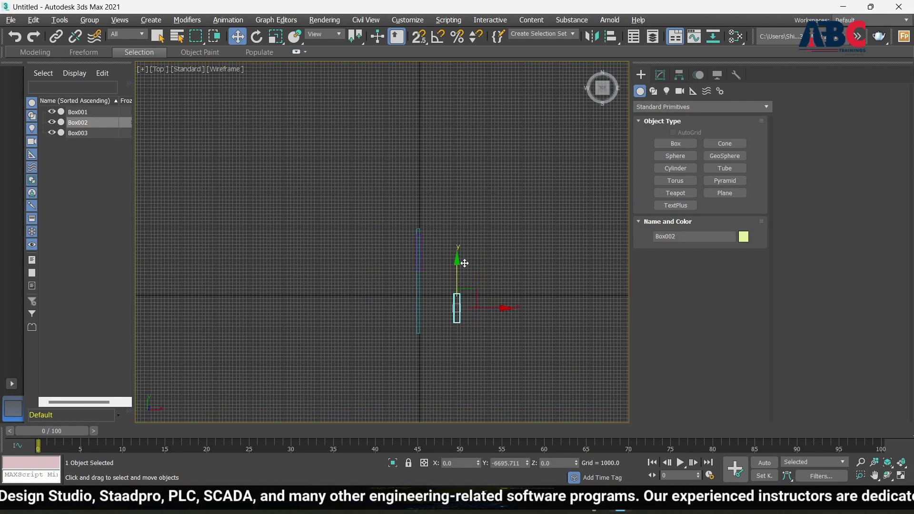
scroll(439, 315, up, 3)
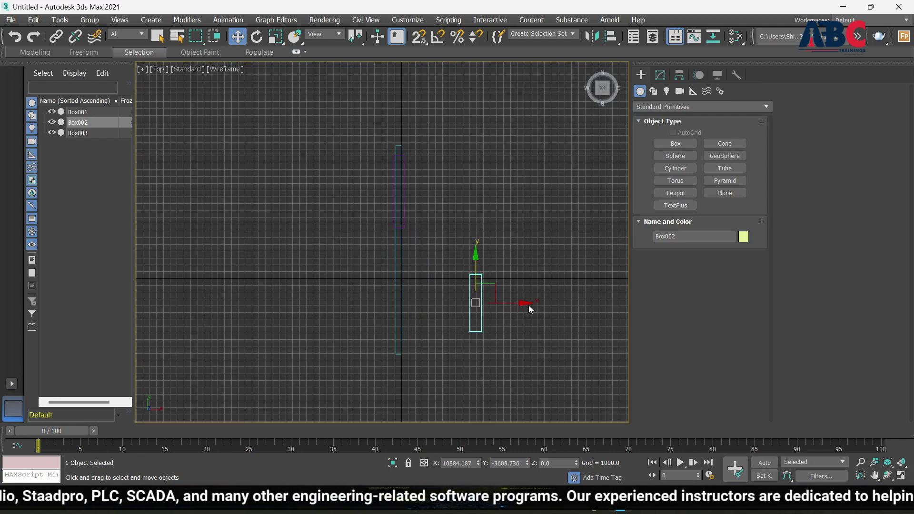
drag(524, 303, 450, 309)
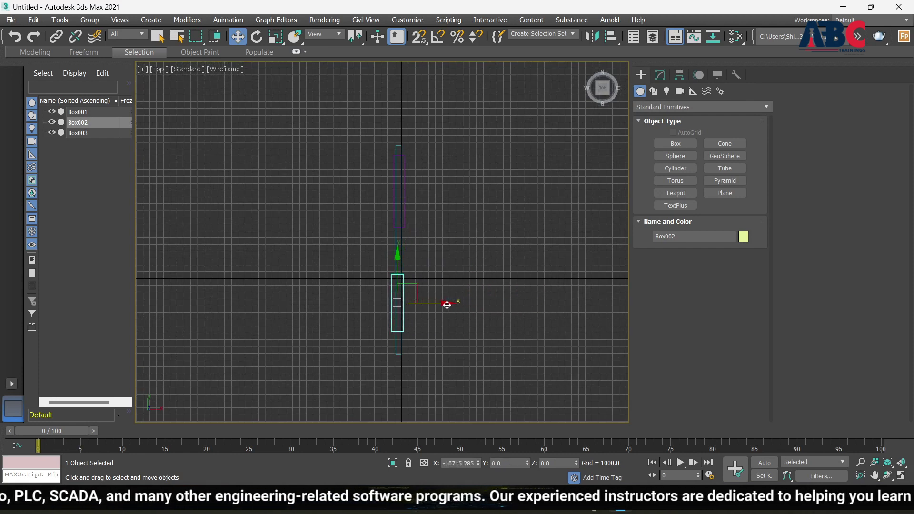
scroll(389, 307, up, 5)
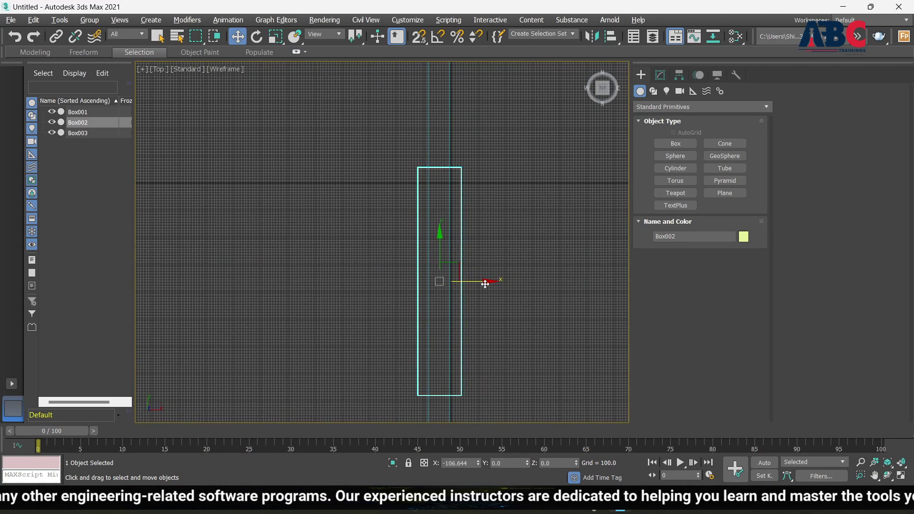
scroll(543, 292, down, 3)
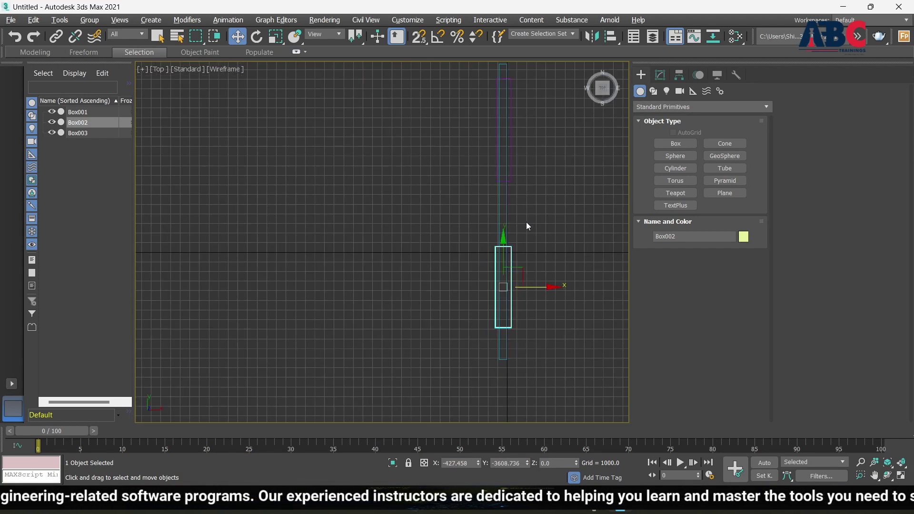
Inspect the door box in a maximized Front view.
key(alt+w)
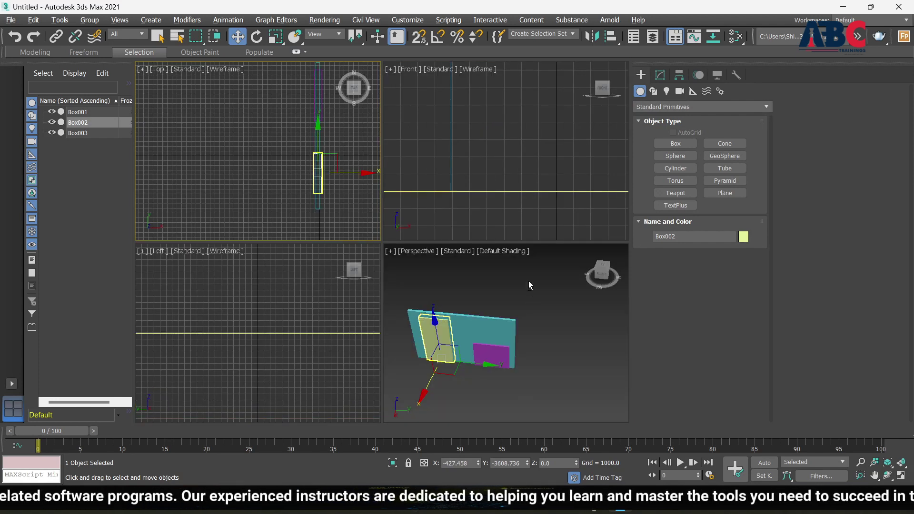
key(alt+w)
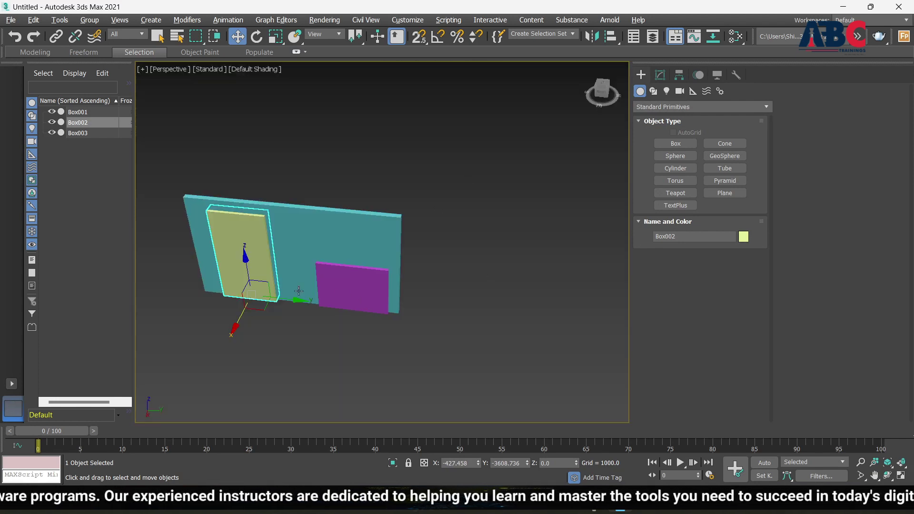
key(alt+w)
right_click(384, 216)
key(alt+w)
scroll(381, 230, up, 3)
scroll(408, 232, up, 3)
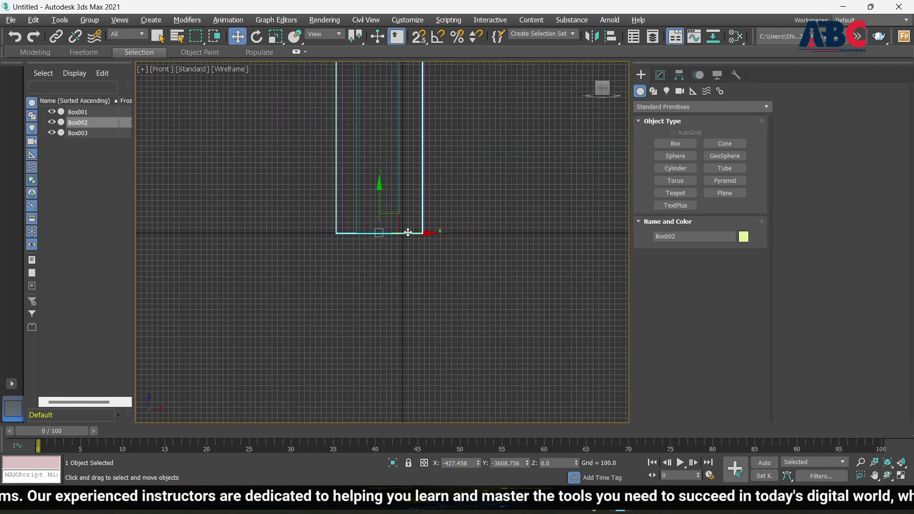
scroll(424, 252, down, 2)
scroll(431, 255, down, 5)
scroll(440, 236, up, 3)
scroll(443, 241, up, 1)
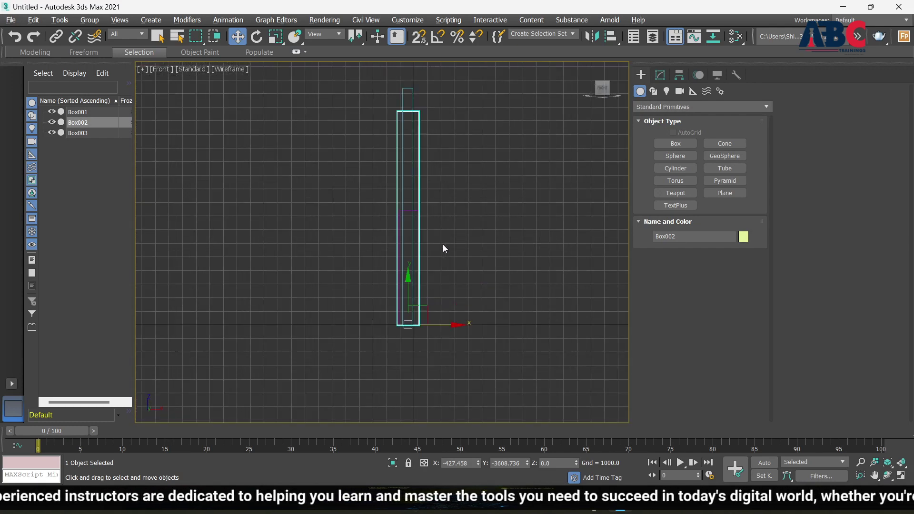
scroll(360, 257, down, 1)
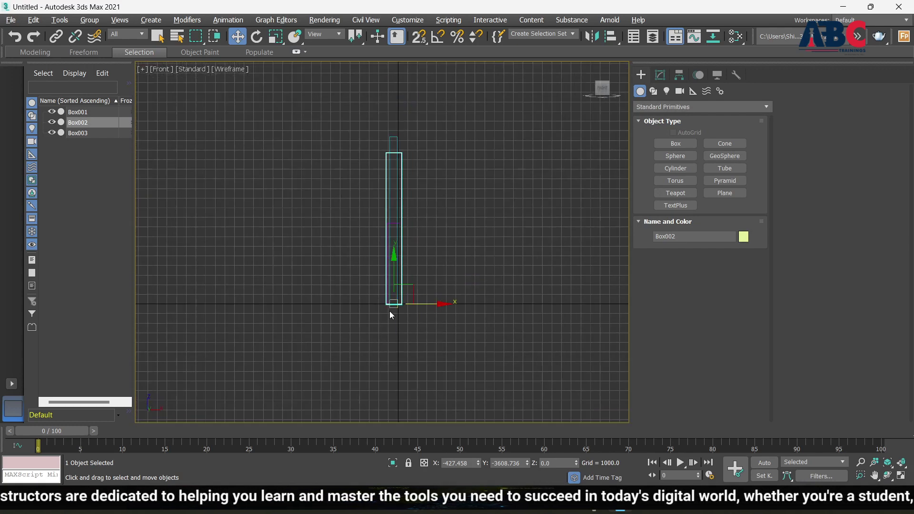
In a maximized Left view, raise window box Box003 higher on the wall.
key(alt+w)
right_click(344, 346)
key(alt+w)
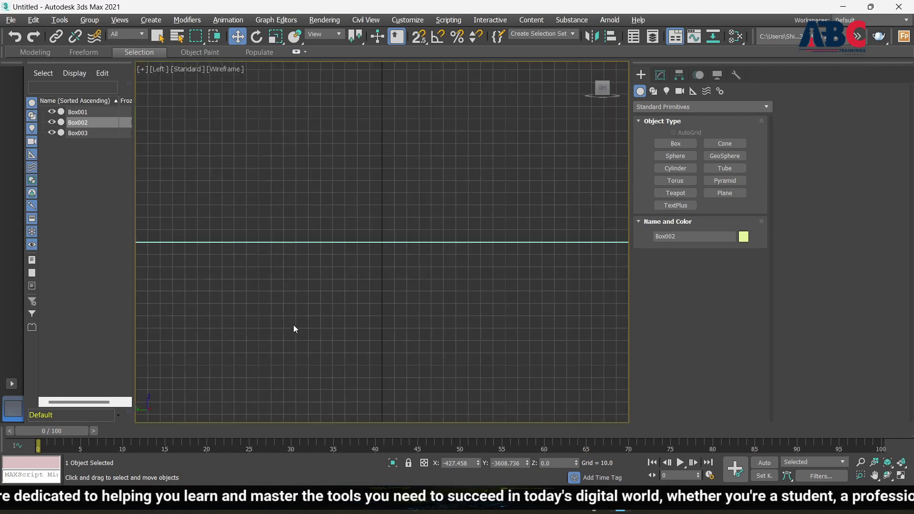
scroll(333, 295, up, 4)
scroll(371, 262, down, 2)
scroll(362, 263, down, 2)
scroll(335, 227, up, 3)
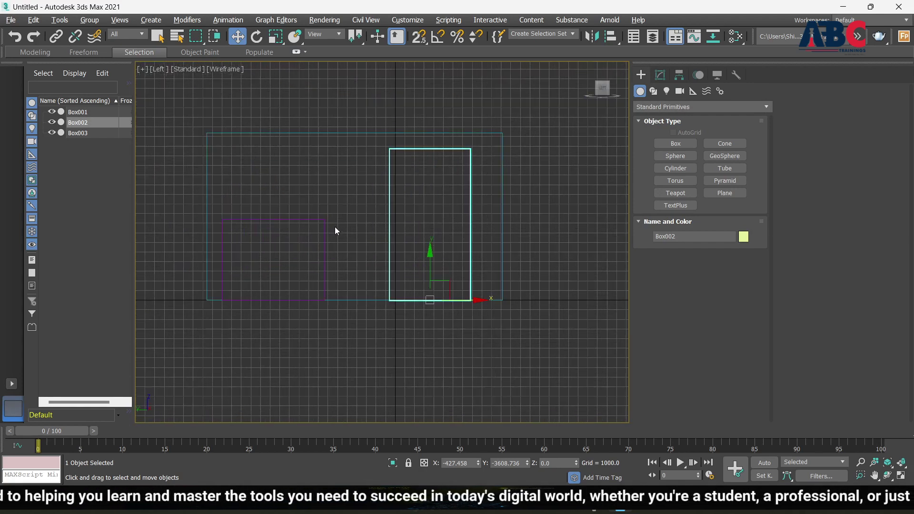
scroll(313, 247, up, 2)
click(317, 218)
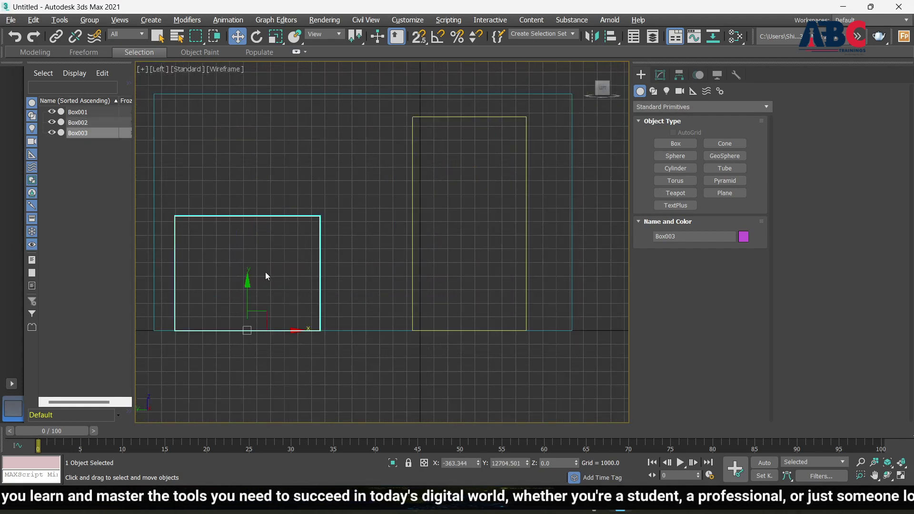
mouse_move(249, 282)
mouse_down()
mouse_move(264, 187)
mouse_move(264, 200)
mouse_up()
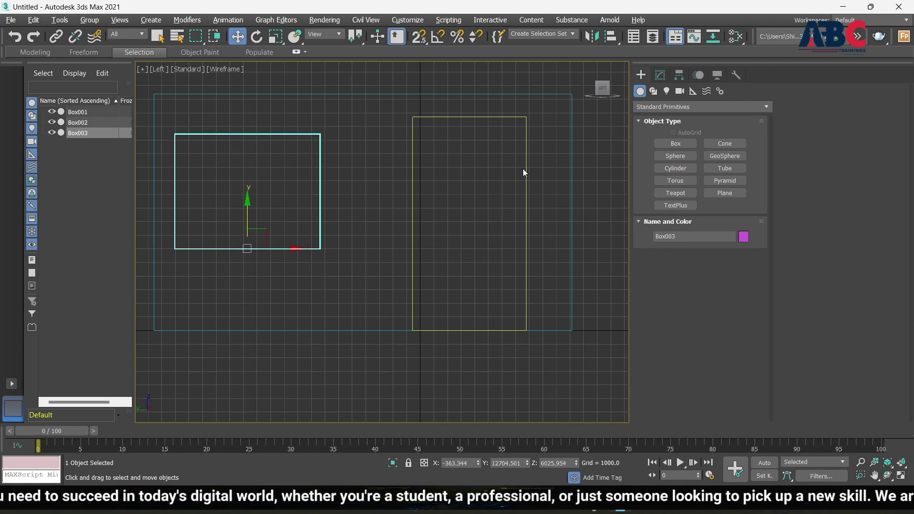
Shift door box Box002 slightly right, then return to a full-size Perspective view.
click(528, 252)
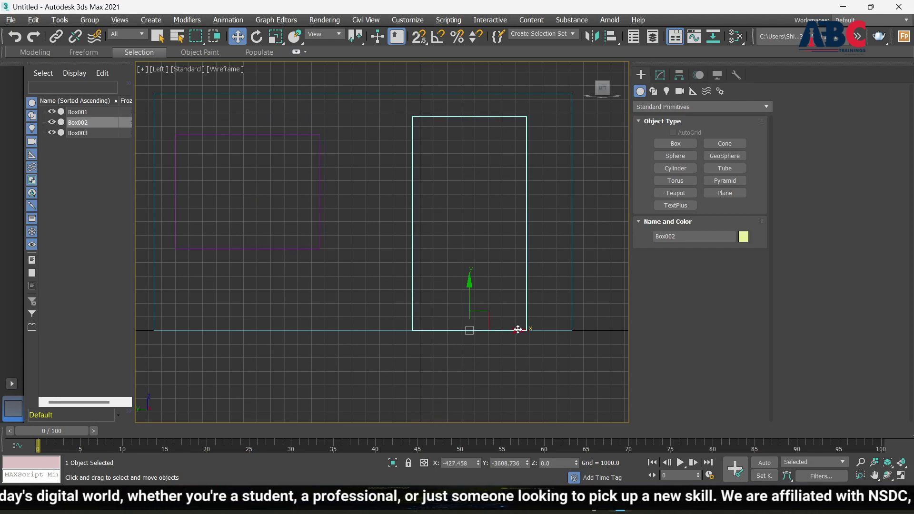
drag(518, 330, 535, 330)
click(533, 336)
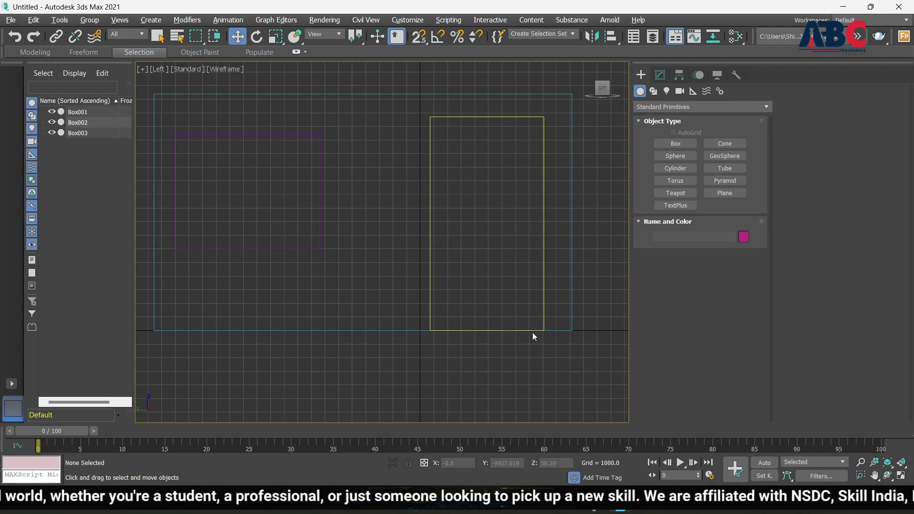
key(alt+w)
click(496, 350)
key(alt+w)
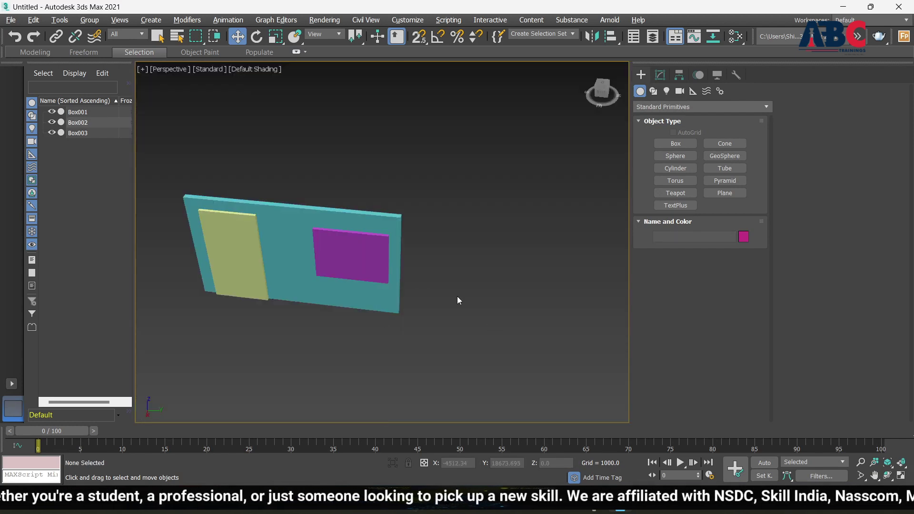
mouse_move(457, 296)
alt+middle_down()
mouse_move(387, 319)
mouse_move(343, 309)
mouse_move(321, 278)
mouse_move(358, 321)
alt+middle_up()
scroll(278, 220, up, 3)
scroll(301, 253, down, 4)
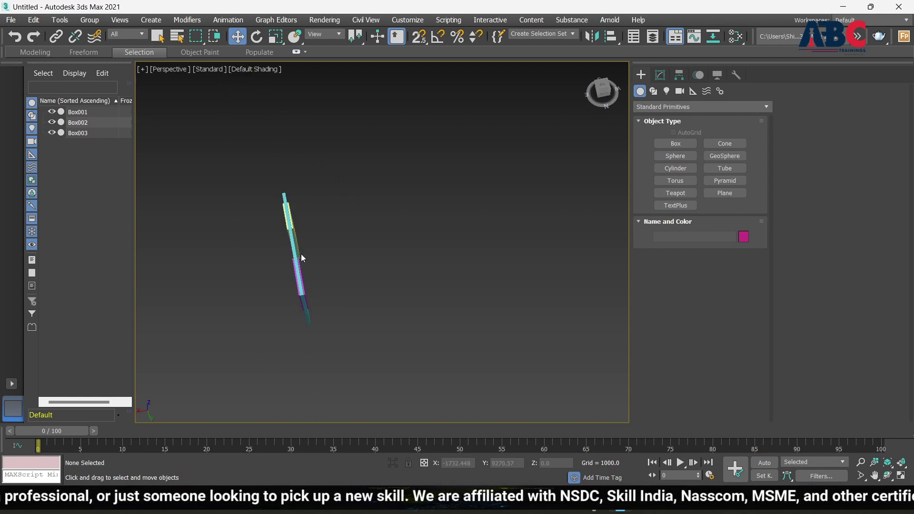
scroll(295, 209, up, 1)
scroll(290, 259, up, 3)
scroll(291, 263, down, 3)
scroll(369, 262, down, 1)
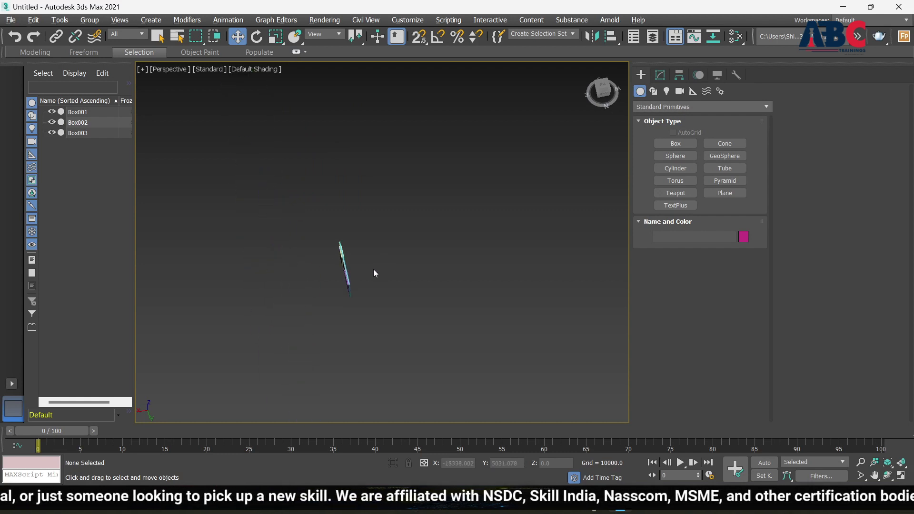
mouse_move(373, 270)
alt+middle_down()
mouse_move(464, 247)
mouse_move(451, 247)
alt+middle_up()
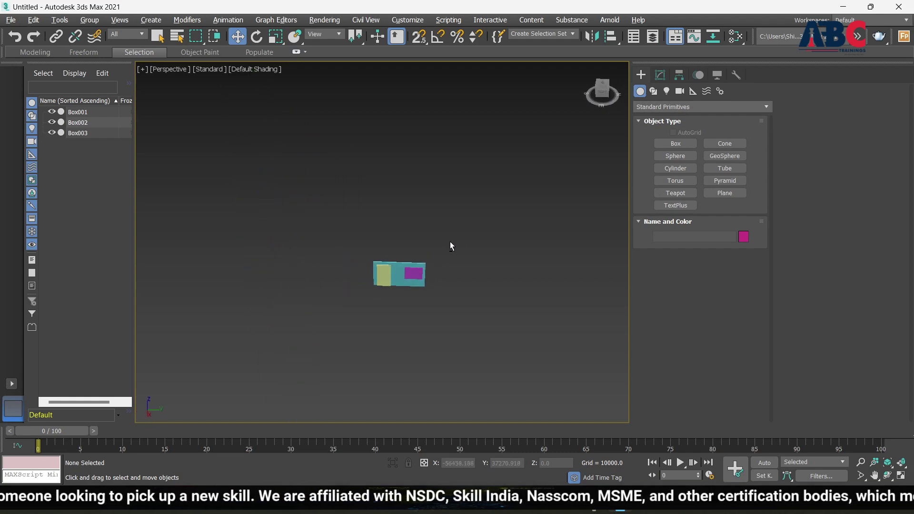
key(z)
scroll(402, 265, down, 2)
mouse_move(401, 265)
alt+middle_down()
mouse_move(371, 288)
mouse_move(429, 250)
alt+middle_up()
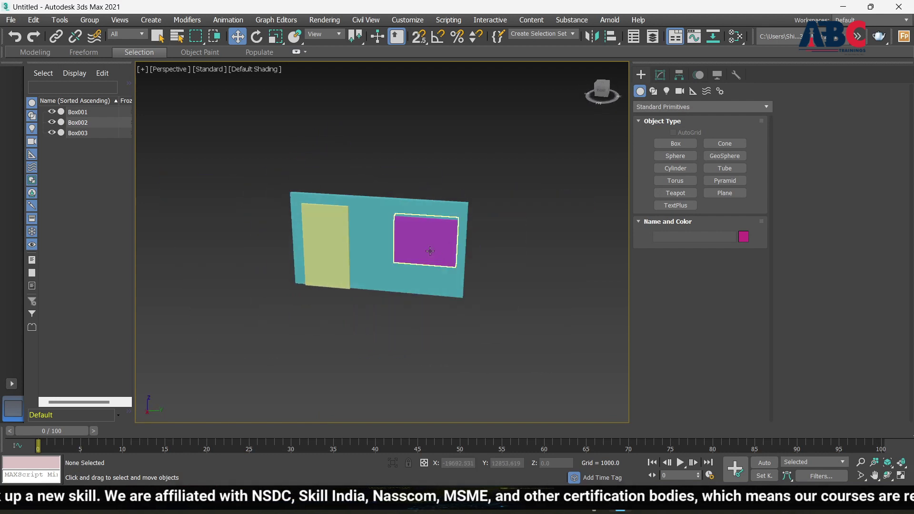
scroll(410, 238, down, 2)
scroll(385, 215, up, 3)
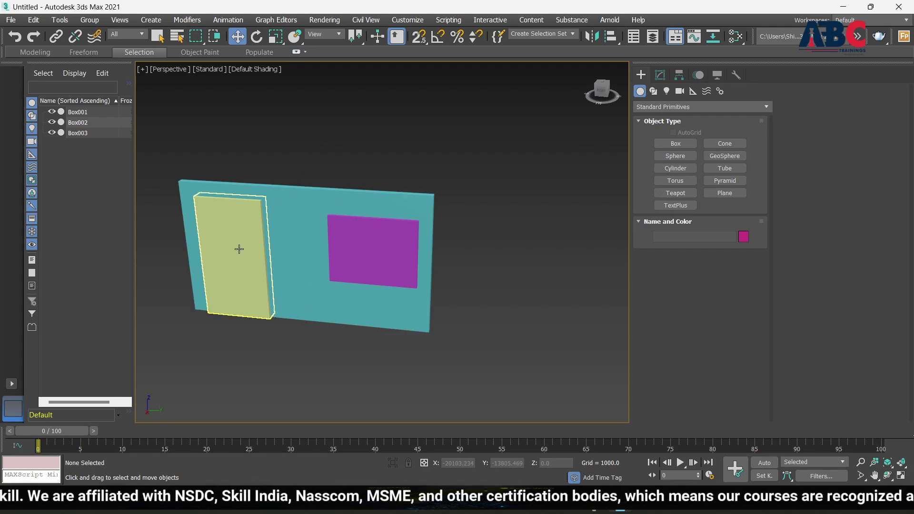
scroll(380, 254, down, 2)
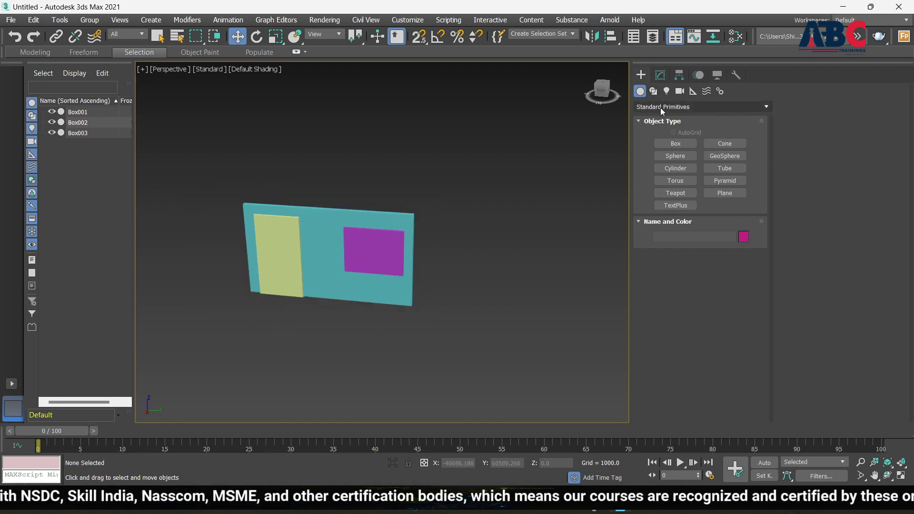
Make the wall Box001 a ProBoolean compound object.
click(665, 107)
click(659, 140)
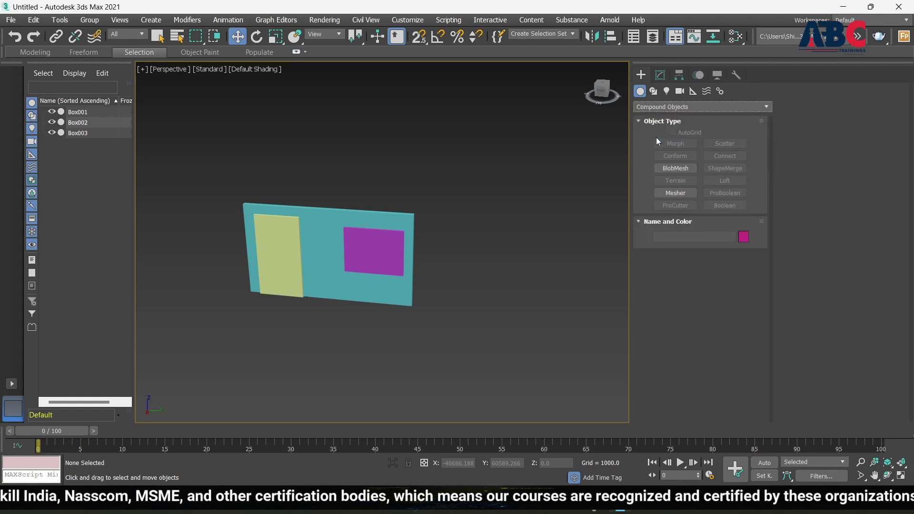
click(402, 220)
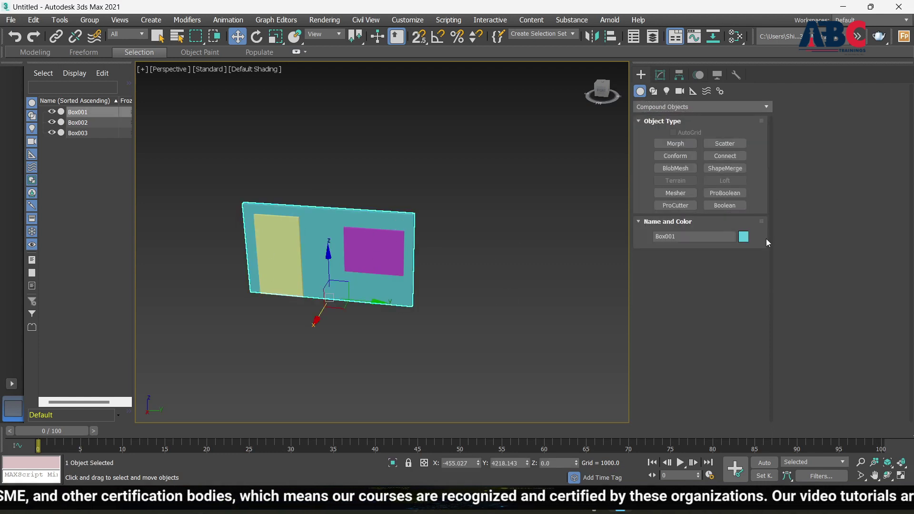
click(728, 196)
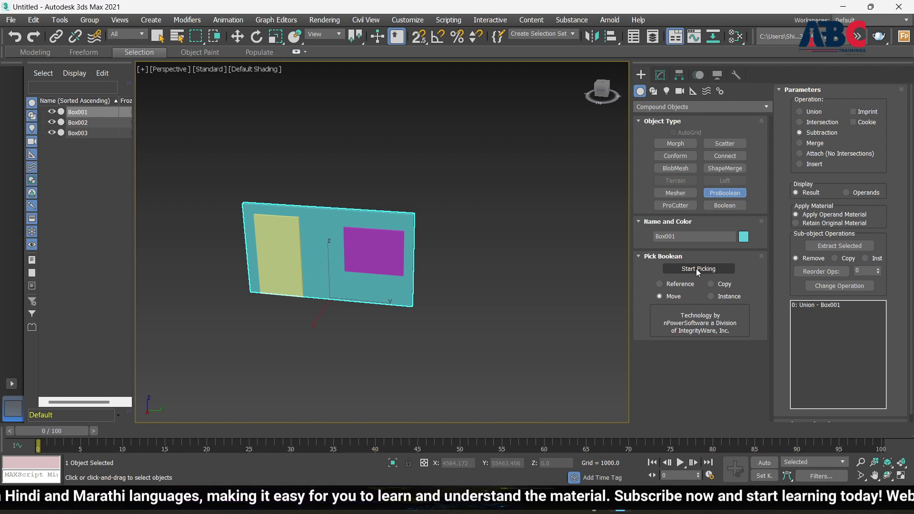
Subtract door box Box002 and window box Box003 from the wall.
click(696, 269)
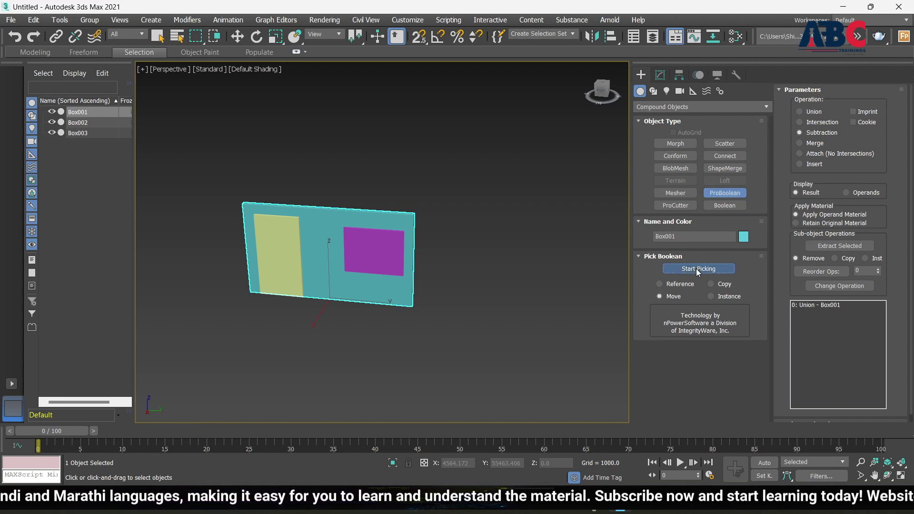
click(278, 278)
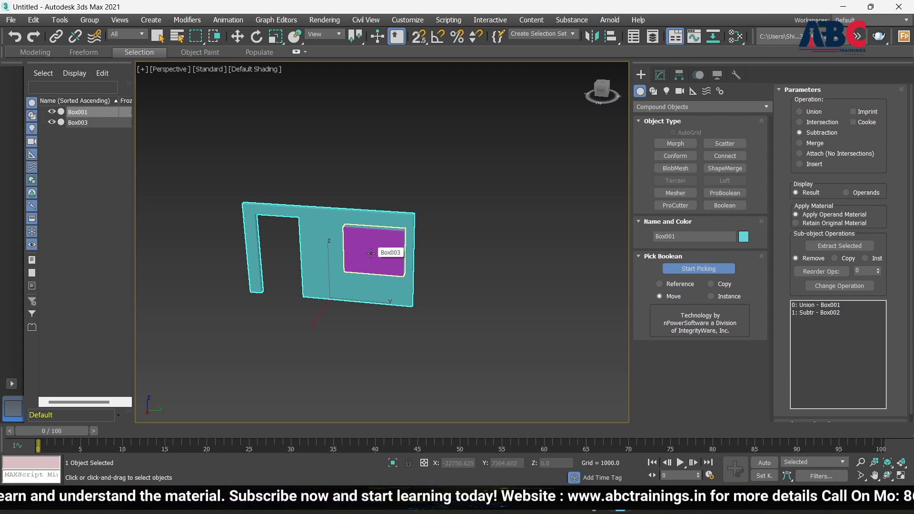
click(371, 254)
mouse_move(450, 295)
alt+middle_down()
mouse_move(362, 309)
mouse_move(450, 258)
mouse_move(514, 309)
mouse_move(470, 275)
mouse_move(327, 296)
mouse_move(494, 275)
mouse_move(427, 303)
mouse_move(433, 325)
mouse_move(484, 292)
mouse_move(484, 258)
mouse_move(390, 253)
mouse_move(427, 297)
mouse_move(448, 294)
alt+middle_up()
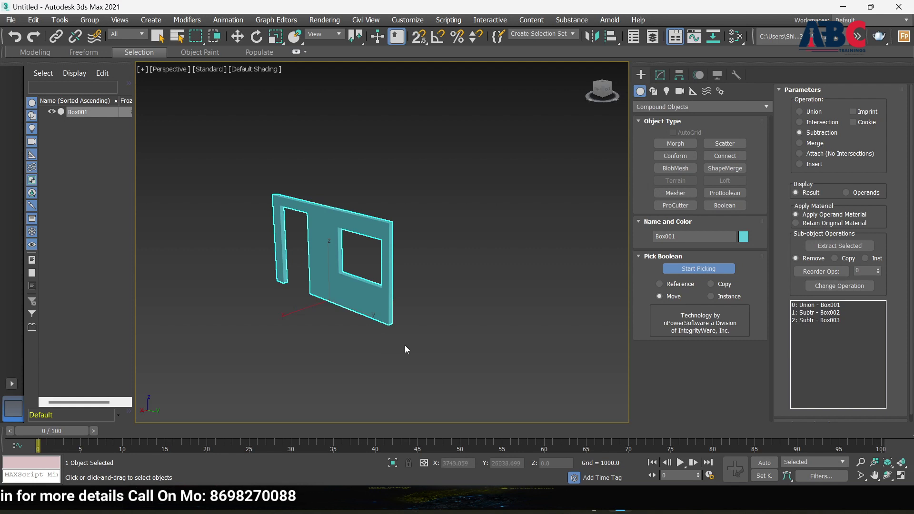
Undo the subtraction and reapply ProBoolean to the wall Box001.
key(ctrl+z)
key(ctrl+z)
key(ctrl+z)
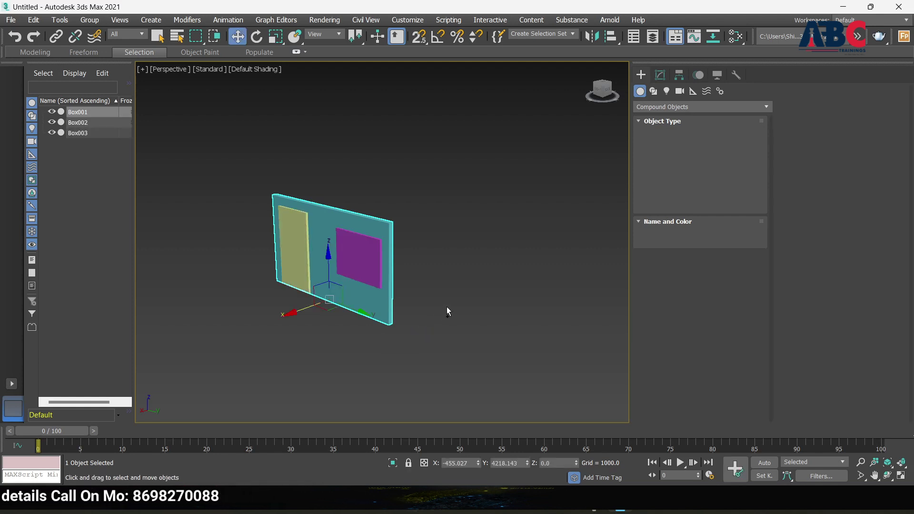
key(ctrl+z)
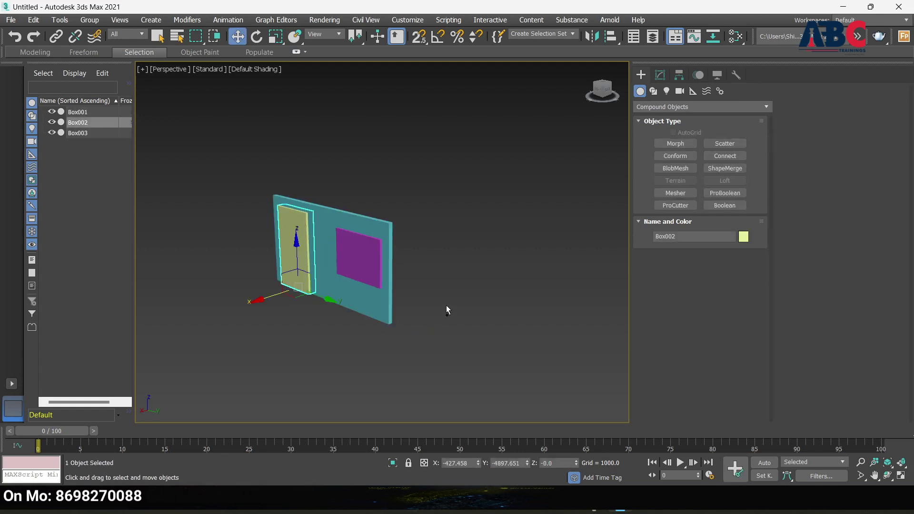
click(446, 311)
mouse_move(490, 338)
alt+middle_down()
mouse_move(467, 338)
mouse_move(469, 350)
alt+middle_up()
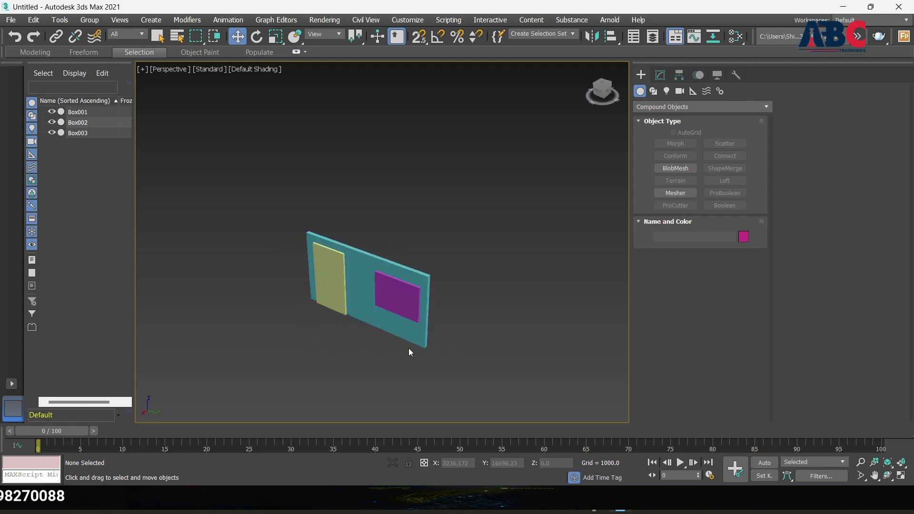
click(417, 336)
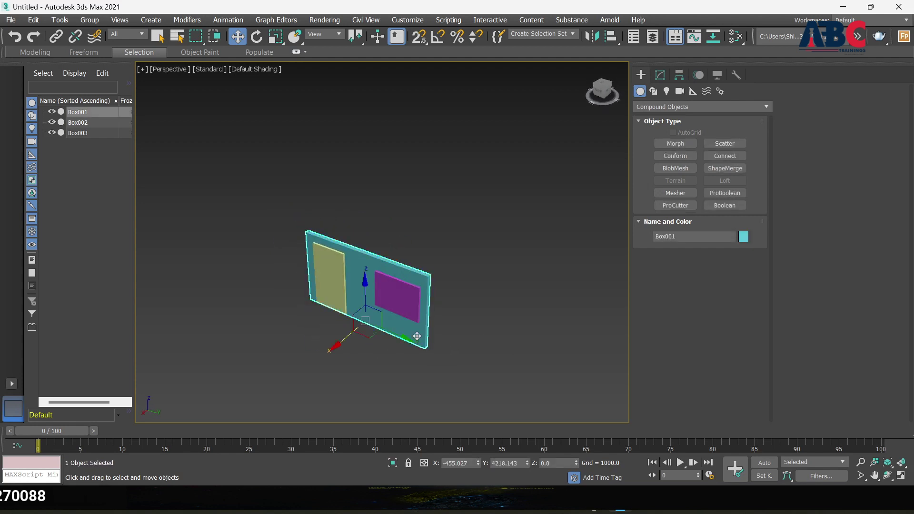
click(730, 192)
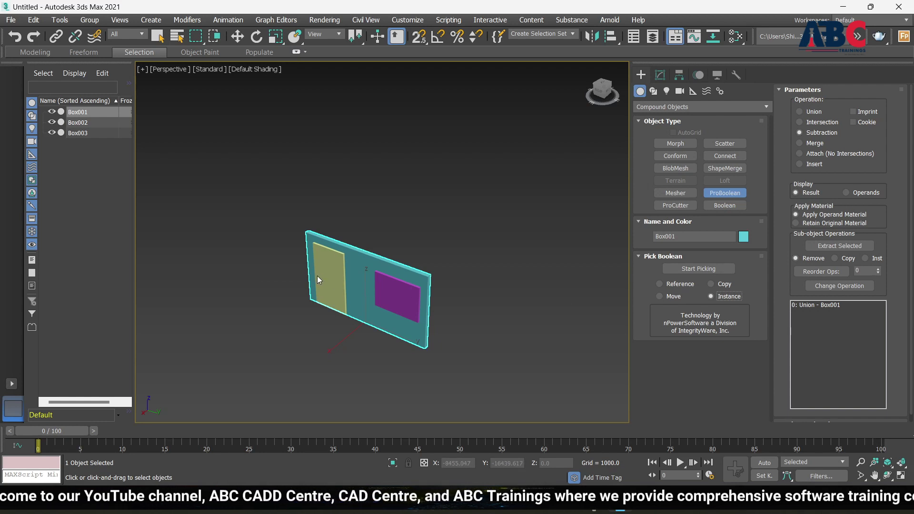
Subtract the door and window boxes as instances, then check the cuts from several angles.
click(707, 271)
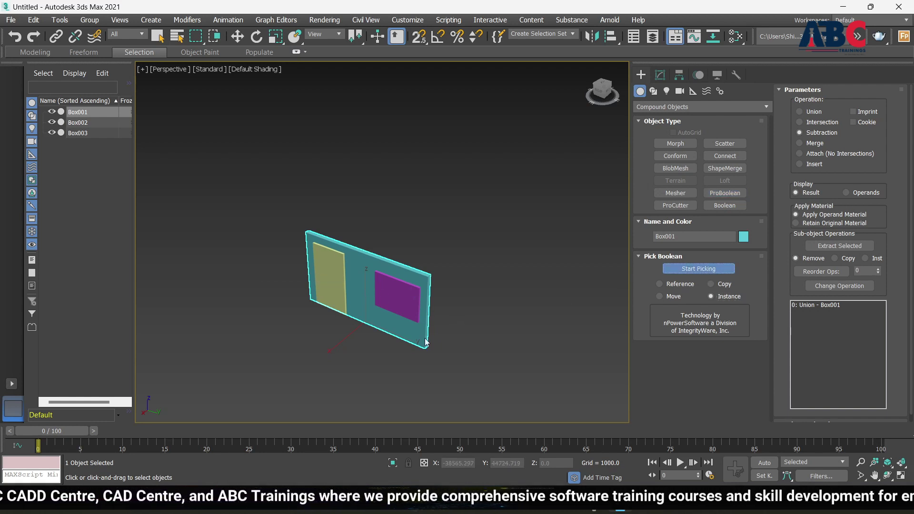
click(334, 292)
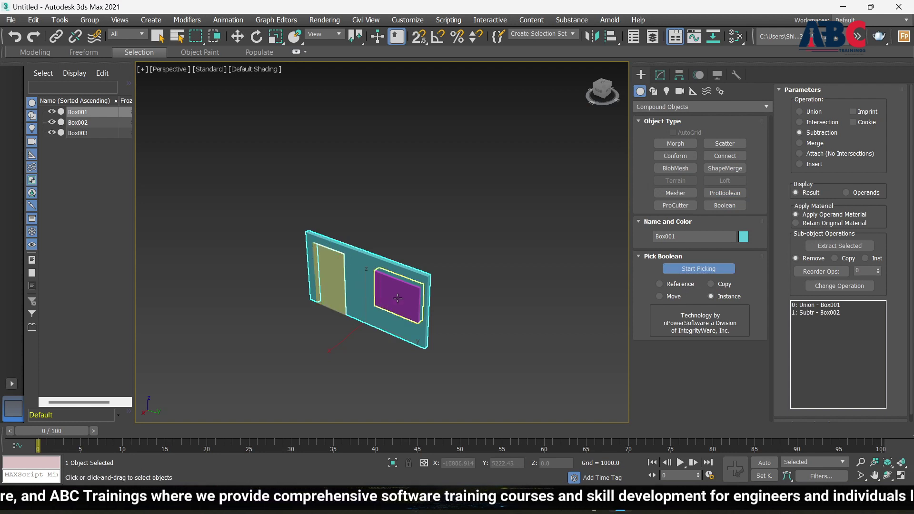
click(398, 298)
mouse_move(490, 338)
alt+middle_down()
mouse_move(533, 270)
mouse_move(548, 288)
mouse_move(351, 300)
mouse_move(395, 244)
mouse_move(518, 278)
mouse_move(482, 328)
mouse_move(415, 294)
mouse_move(428, 304)
mouse_move(502, 313)
mouse_move(470, 322)
alt+middle_up()
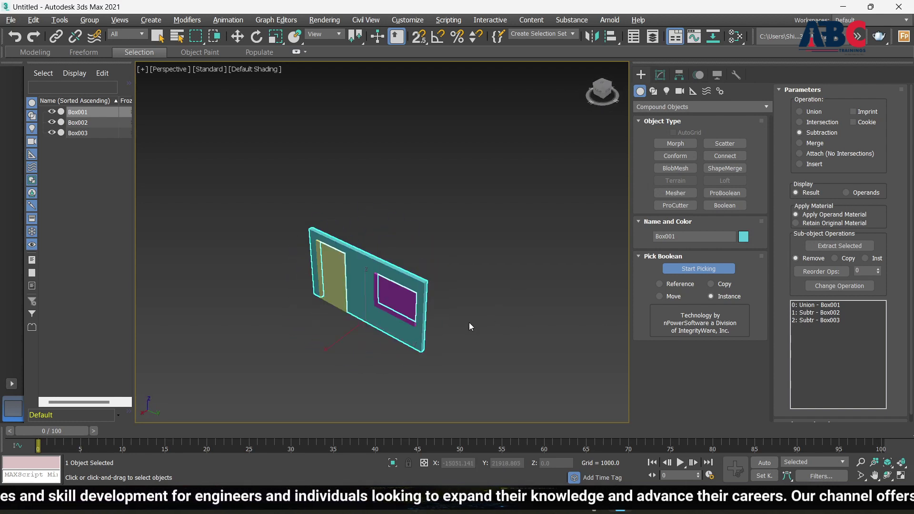
scroll(339, 285, up, 4)
scroll(340, 286, down, 1)
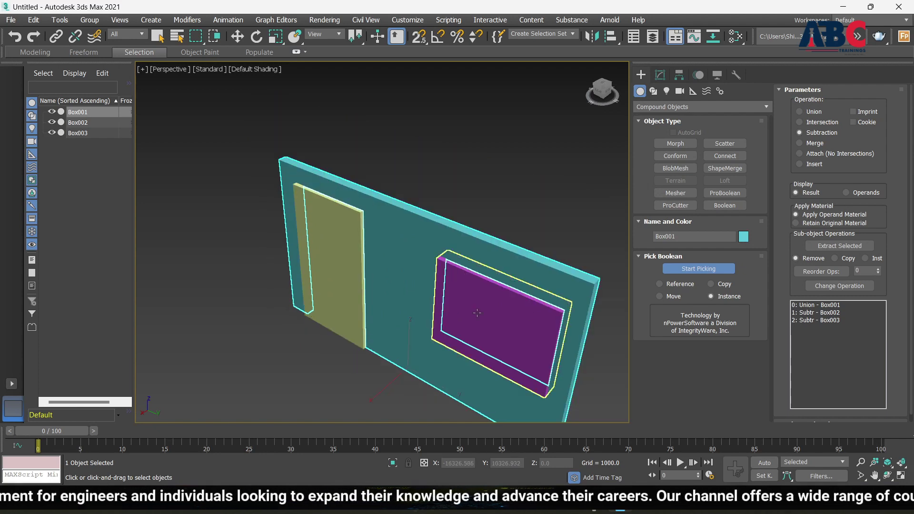
scroll(432, 306, down, 3)
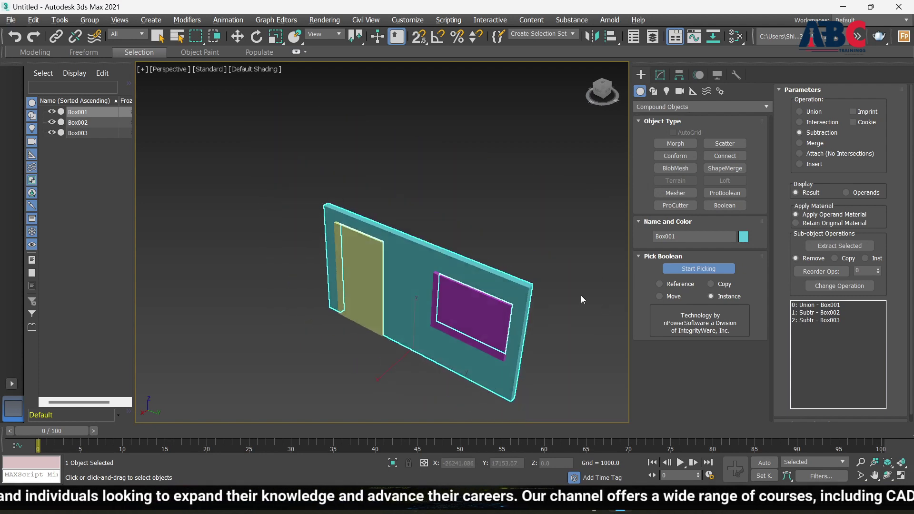
mouse_move(581, 295)
alt+middle_down()
mouse_move(607, 273)
mouse_move(553, 302)
mouse_move(594, 280)
mouse_move(620, 286)
mouse_move(571, 299)
mouse_move(452, 287)
mouse_move(457, 253)
mouse_move(556, 282)
alt+middle_up()
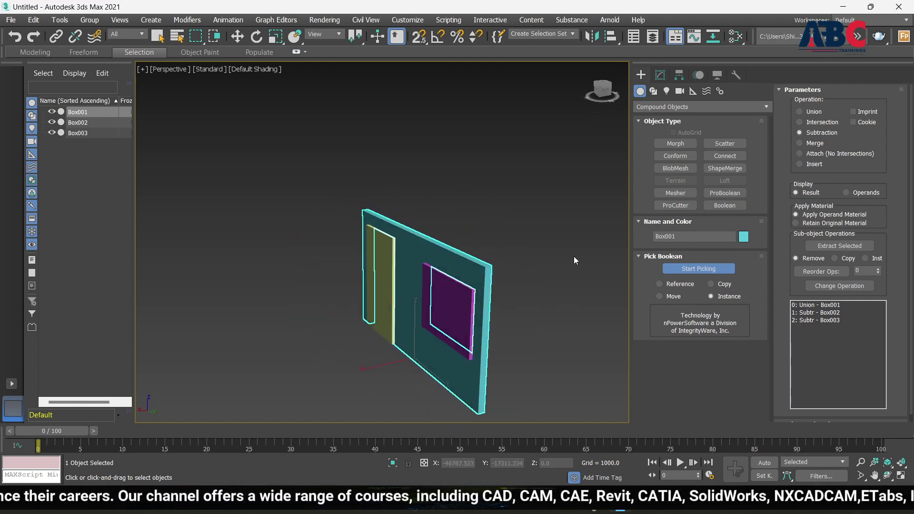
Drag the cut wall along X away from the door and window cutter boxes.
click(241, 38)
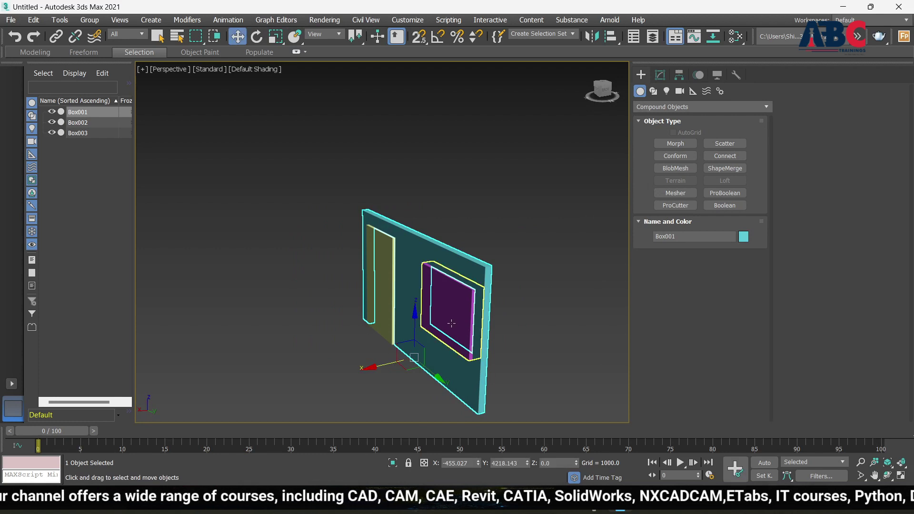
drag(381, 367, 260, 396)
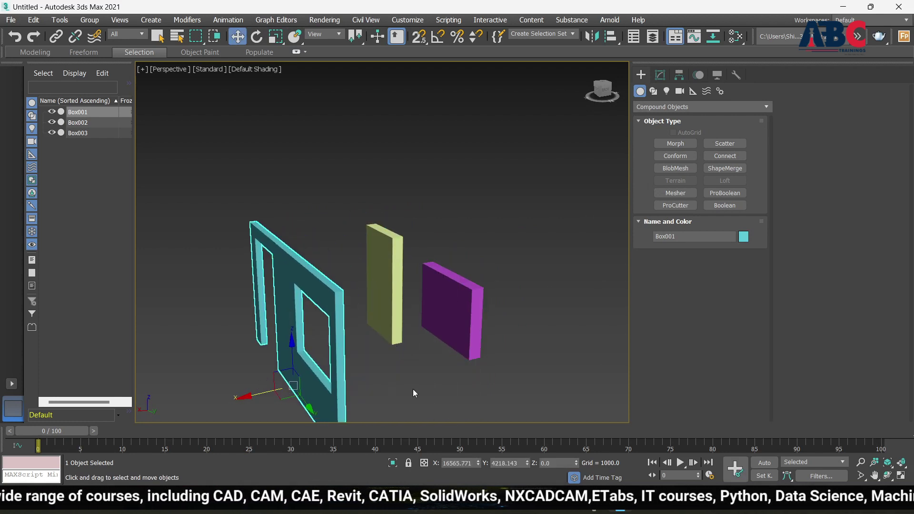
mouse_move(390, 379)
alt+middle_down()
mouse_move(667, 364)
mouse_move(675, 352)
mouse_move(605, 376)
mouse_move(565, 351)
mouse_move(602, 355)
alt+middle_up()
scroll(603, 338, down, 5)
mouse_move(472, 351)
alt+middle_down()
mouse_move(527, 383)
mouse_move(525, 331)
alt+middle_up()
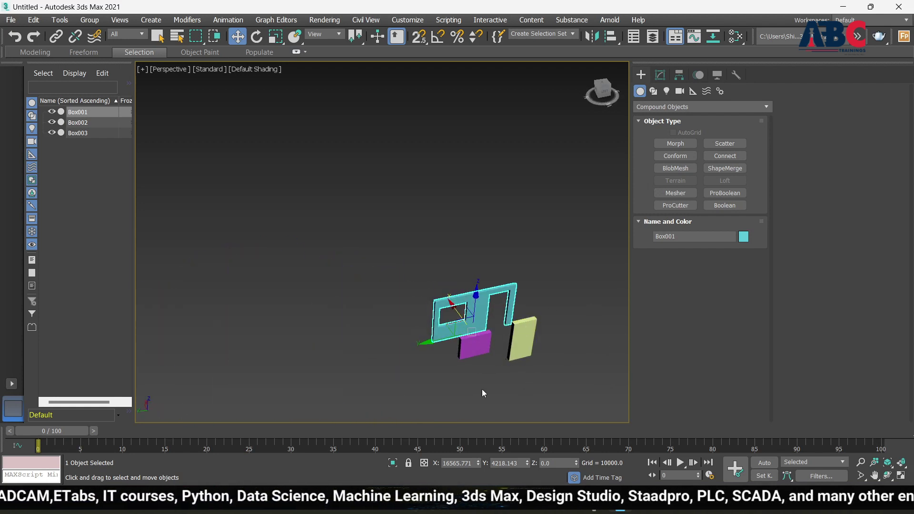
scroll(482, 389, up, 5)
scroll(379, 355, down, 3)
mouse_move(379, 356)
alt+middle_down()
mouse_move(539, 359)
mouse_move(519, 344)
mouse_move(492, 361)
alt+middle_up()
Select the yellow door cutter box Box002.
click(505, 345)
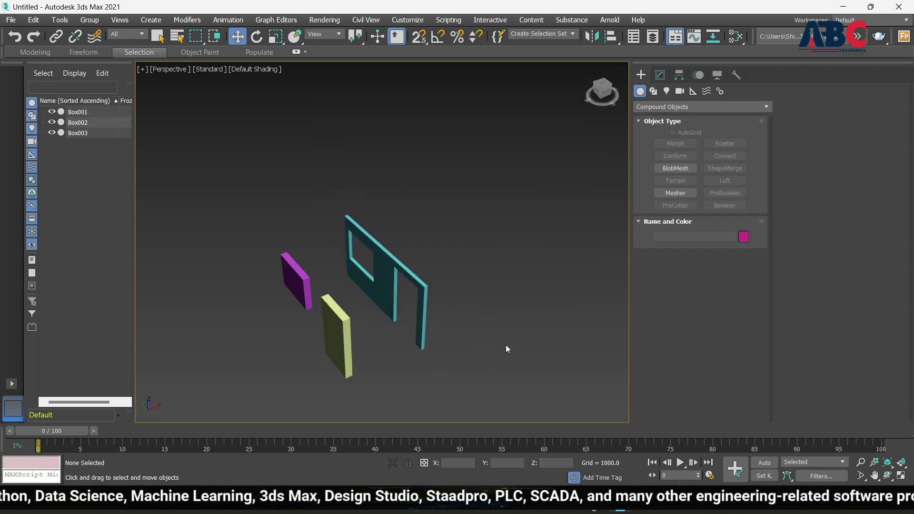
click(332, 349)
alt+middle_drag(391, 361, 453, 343)
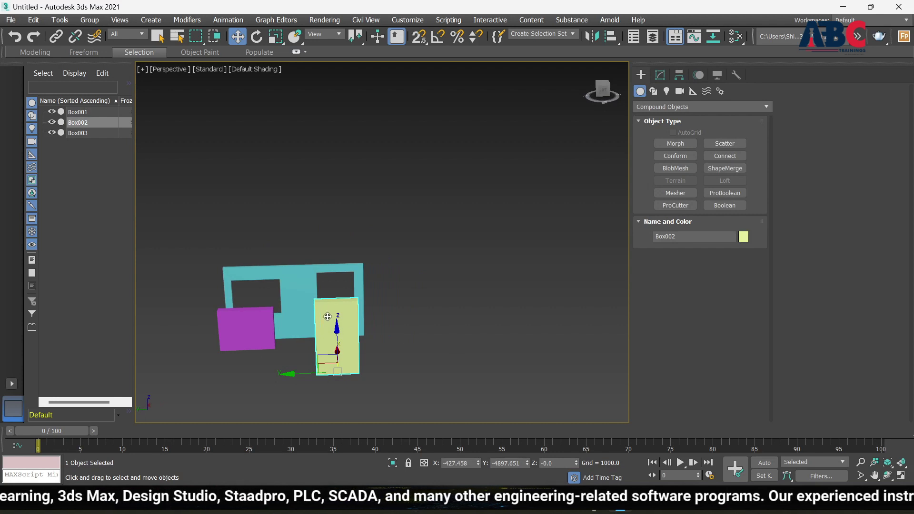
alt+middle_drag(456, 312, 396, 322)
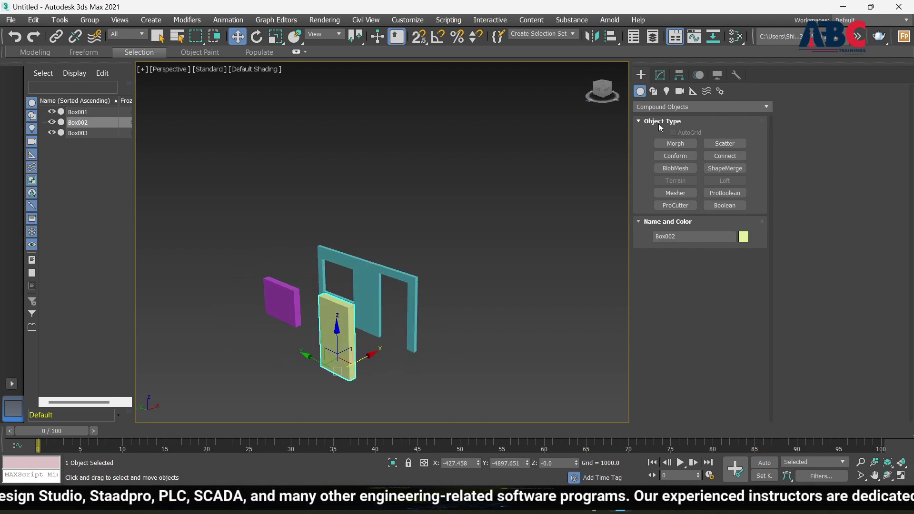
Set door box Box002 to Length 7686.235 and Height 15531.647.
click(660, 75)
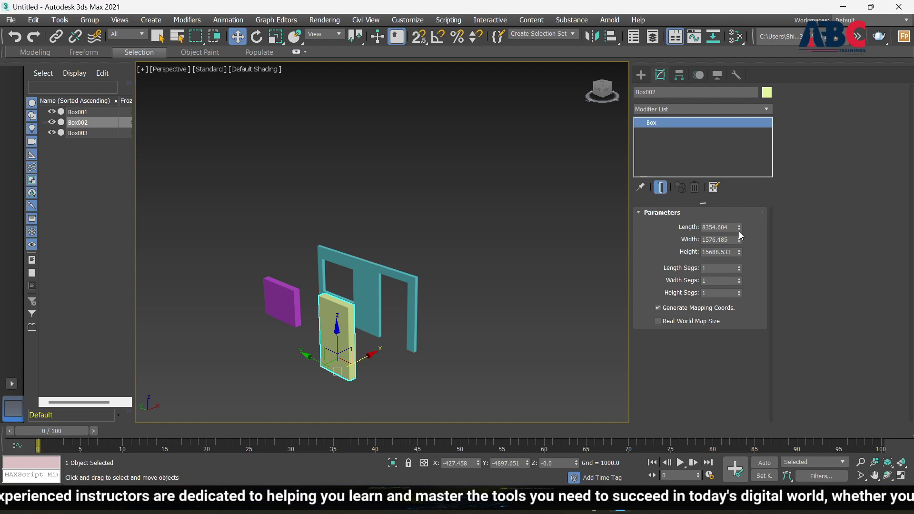
mouse_move(739, 227)
mouse_down()
mouse_move(742, 248)
mouse_move(741, 222)
mouse_move(741, 230)
mouse_up()
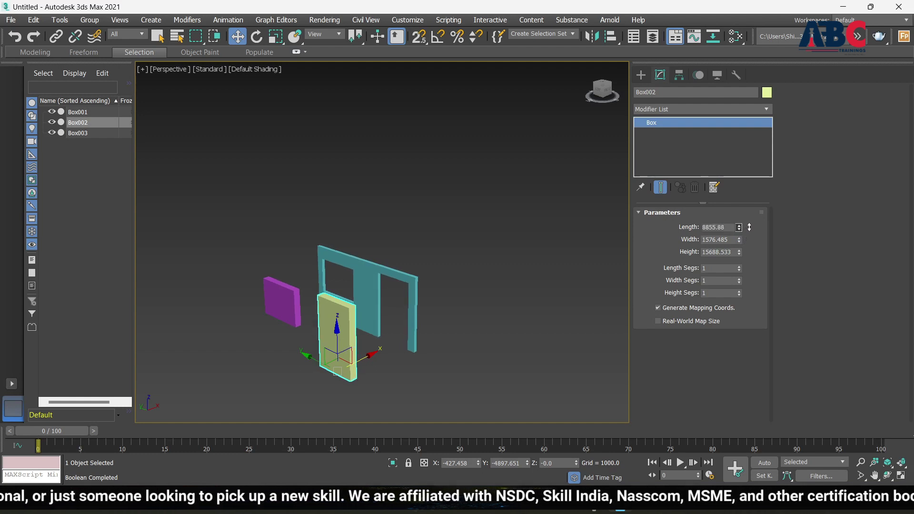
mouse_move(749, 227)
mouse_down()
mouse_move(754, 233)
mouse_move(739, 241)
mouse_move(740, 258)
mouse_up()
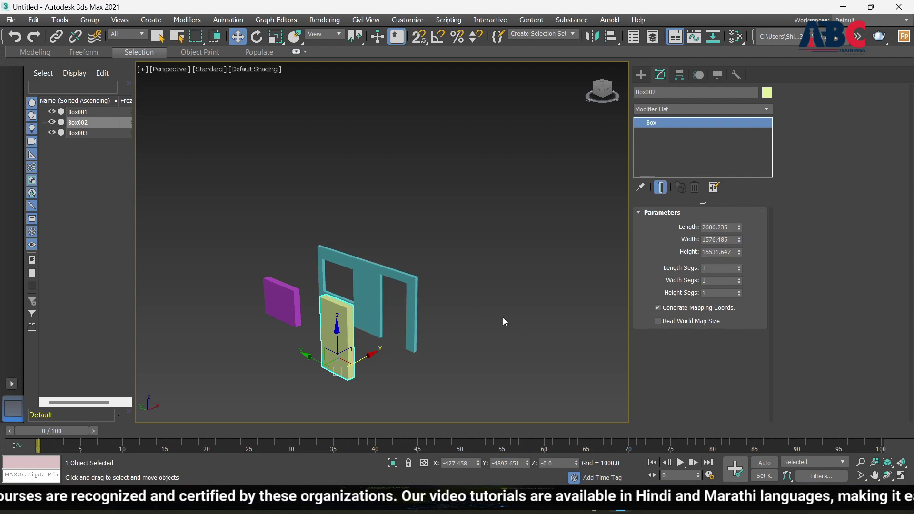
mouse_move(510, 323)
alt+middle_down()
mouse_move(570, 324)
mouse_move(519, 309)
alt+middle_up()
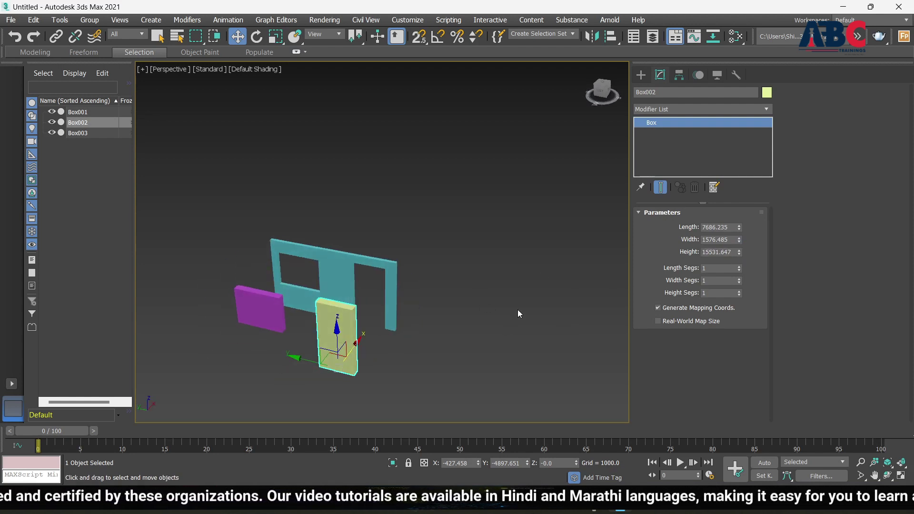
Shorten window box Box003's Length to 8721.07.
click(518, 310)
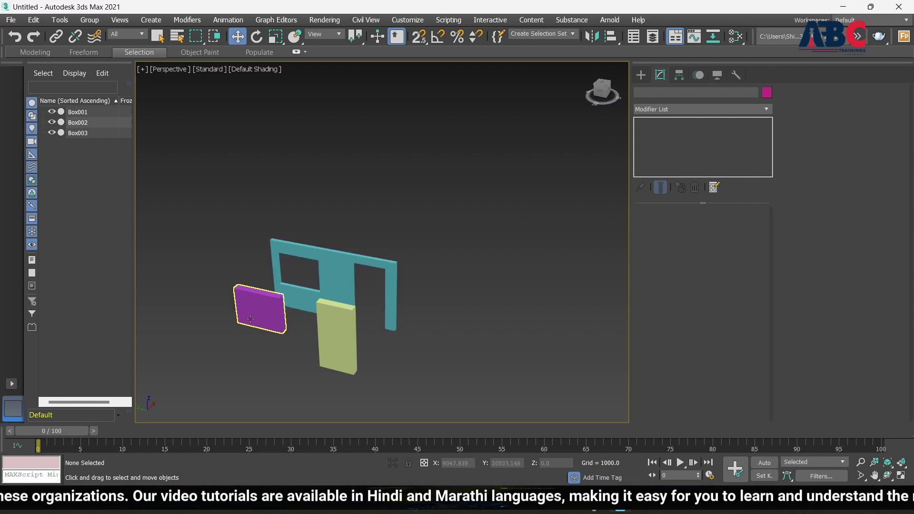
click(281, 323)
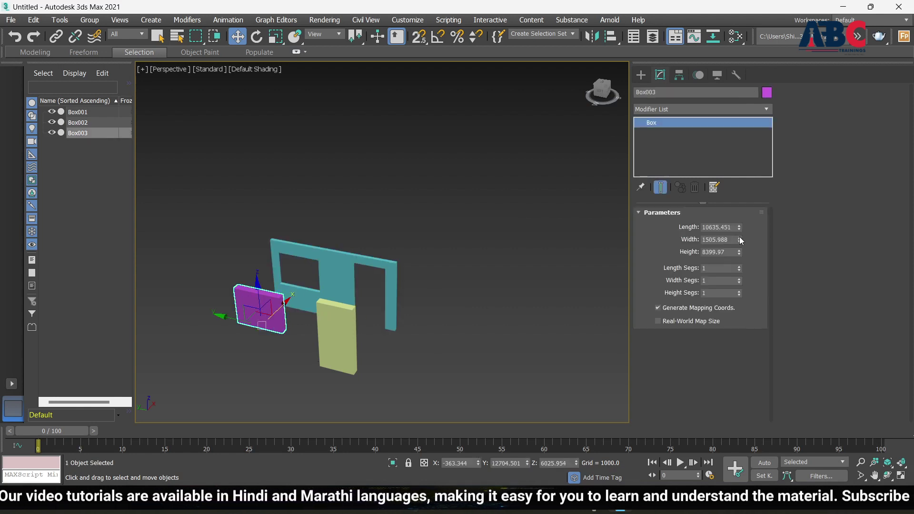
drag(740, 230, 738, 239)
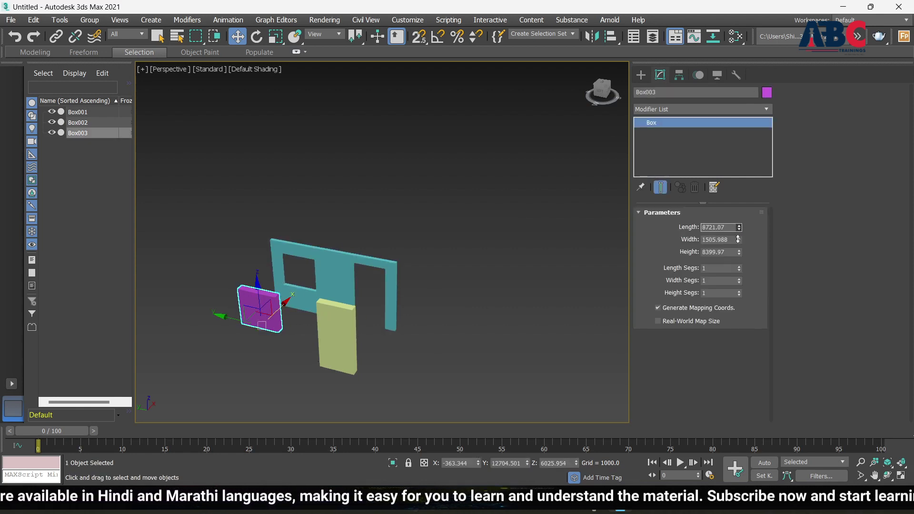
click(501, 262)
mouse_move(461, 324)
alt+middle_down()
mouse_move(384, 332)
mouse_move(338, 321)
alt+middle_up()
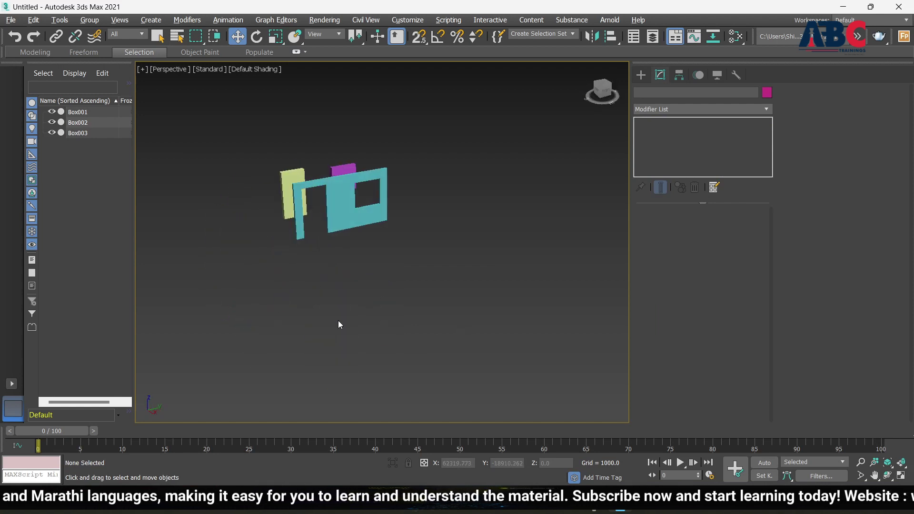
scroll(466, 263, down, 2)
scroll(433, 252, down, 2)
scroll(400, 267, up, 3)
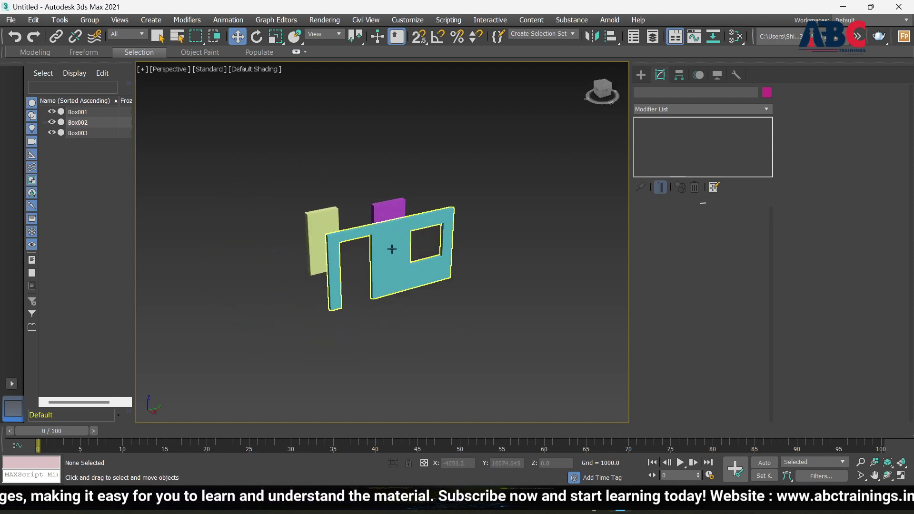
scroll(372, 287, up, 2)
alt+middle_drag(370, 284, 502, 251)
scroll(435, 267, down, 2)
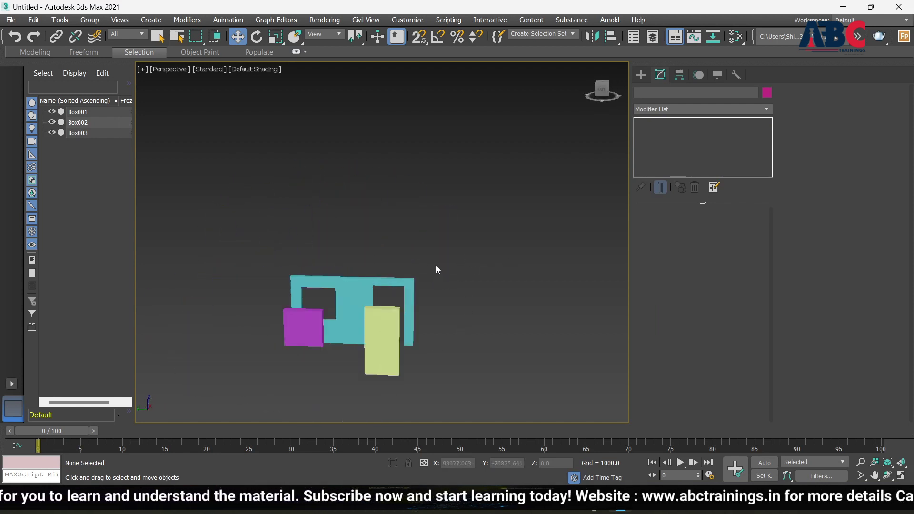
scroll(397, 306, down, 2)
scroll(396, 306, up, 2)
mouse_move(450, 281)
alt+middle_down()
mouse_move(393, 297)
mouse_move(349, 275)
mouse_move(285, 268)
mouse_move(452, 275)
mouse_move(428, 303)
mouse_move(418, 287)
mouse_move(381, 318)
alt+middle_up()
scroll(455, 280, down, 1)
scroll(457, 283, down, 2)
scroll(381, 318, up, 5)
scroll(381, 314, down, 5)
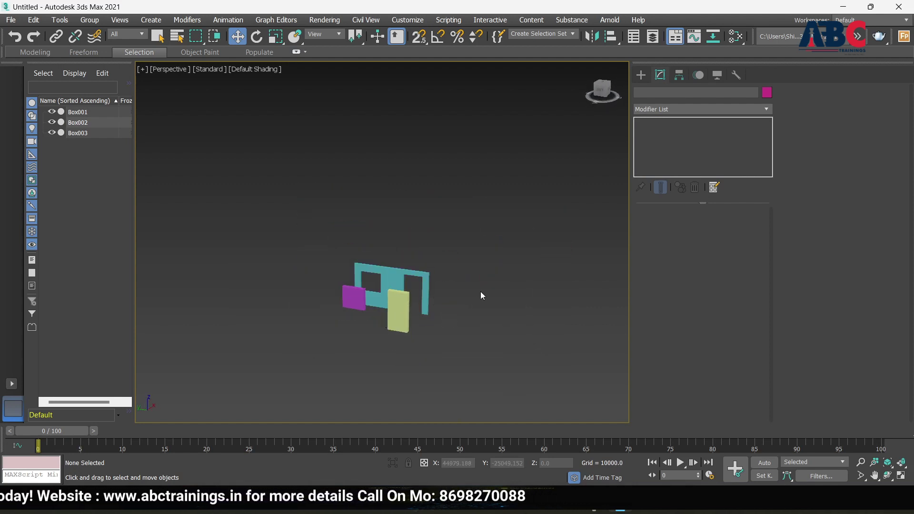
alt+middle_drag(481, 292, 464, 317)
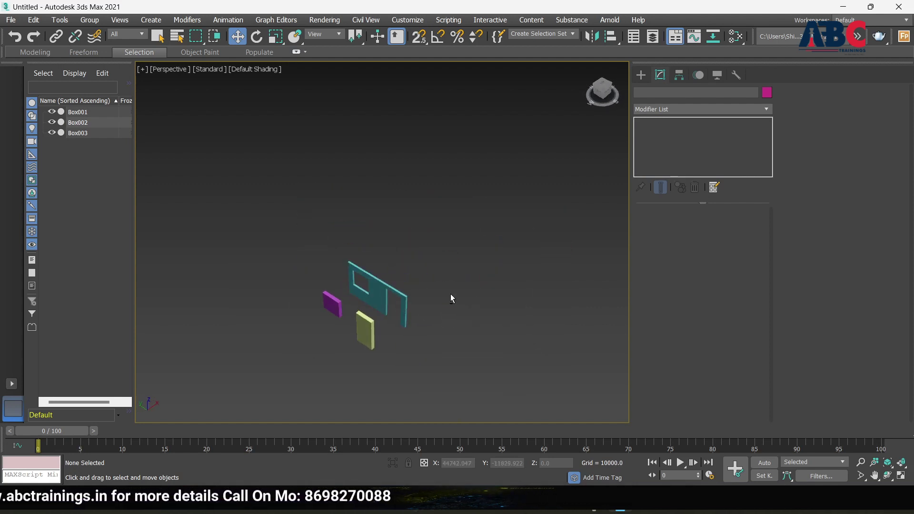